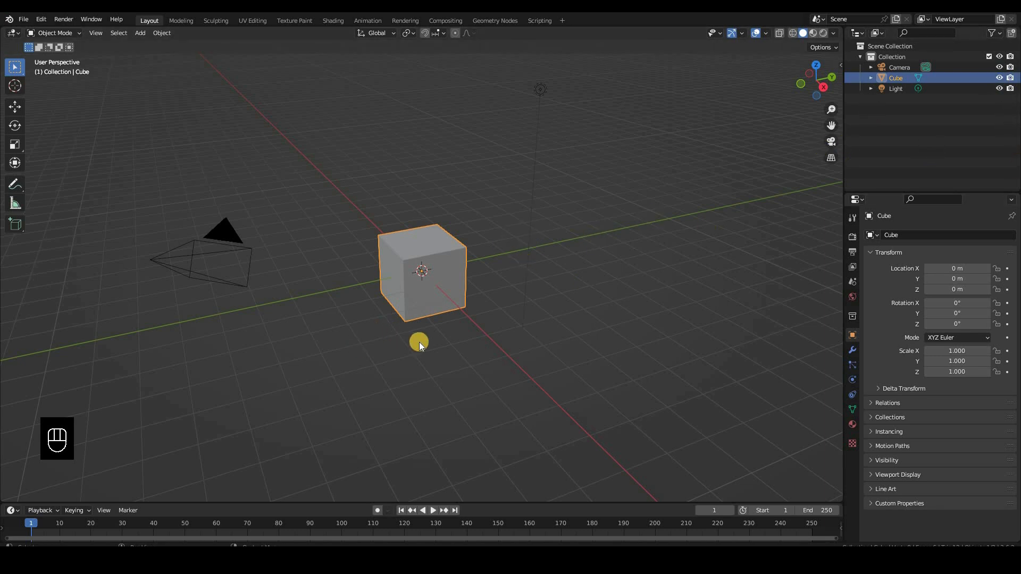
Hide the default cube
key("h")
middle_click_drag(413, 275, 421, 247)
key("shift+a")
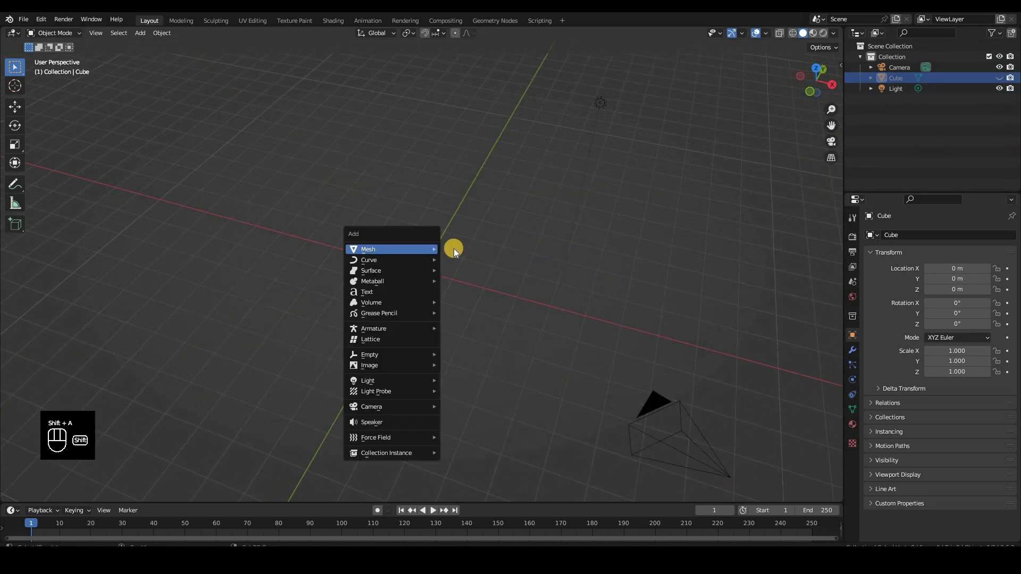
mouse_move(454, 248)
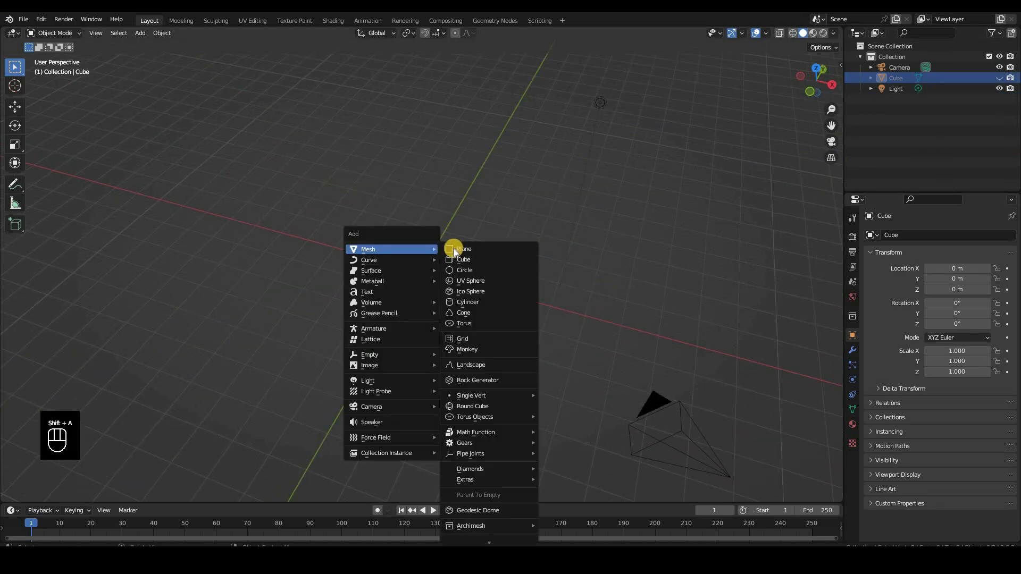
left_click(476, 281)
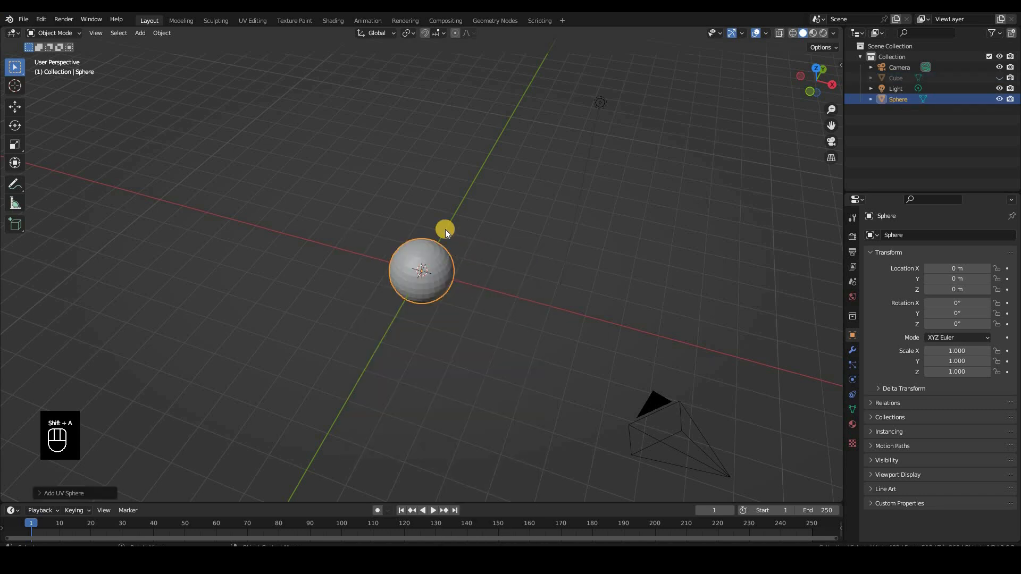
key("Delete")
Add a mesh circle with 8 vertices at the world origin
key("shift+a")
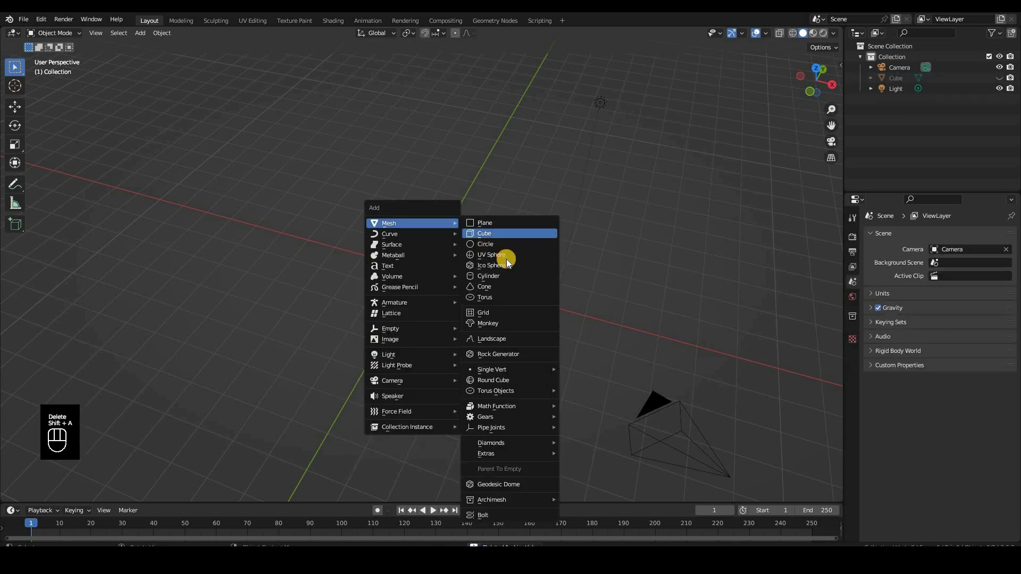
left_click(506, 245)
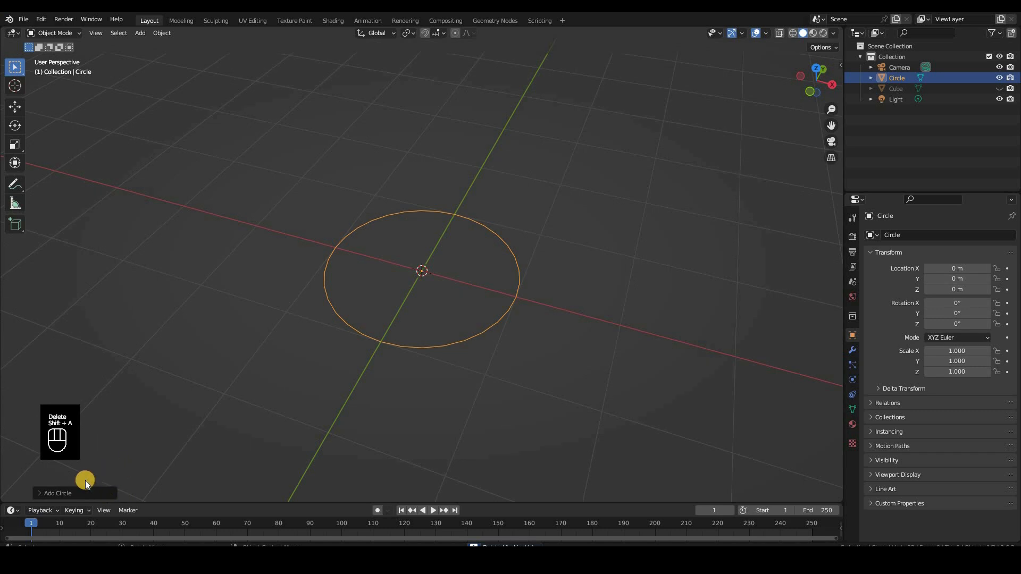
left_click(75, 493)
left_click(121, 378)
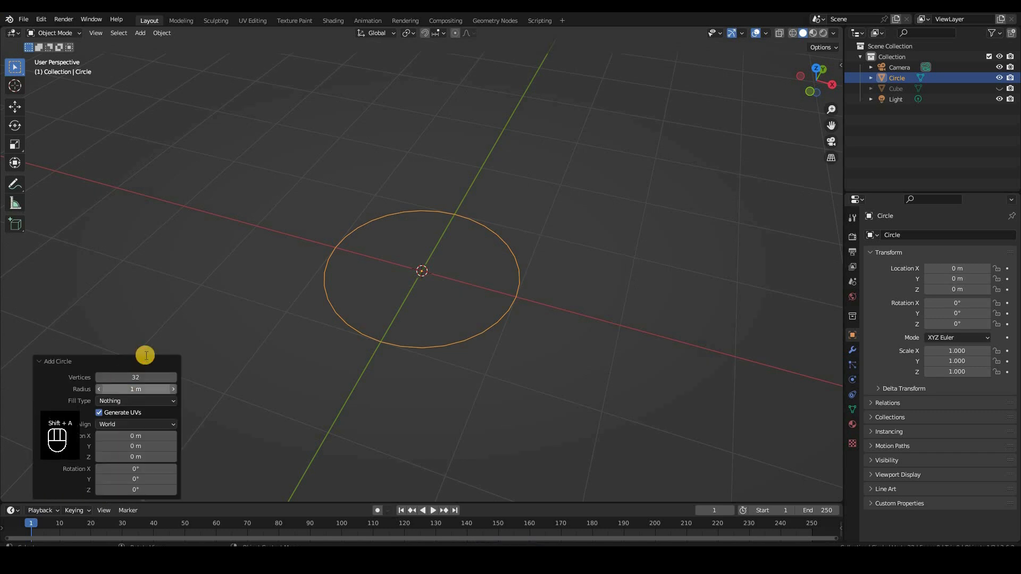
type("8")
key("Return")
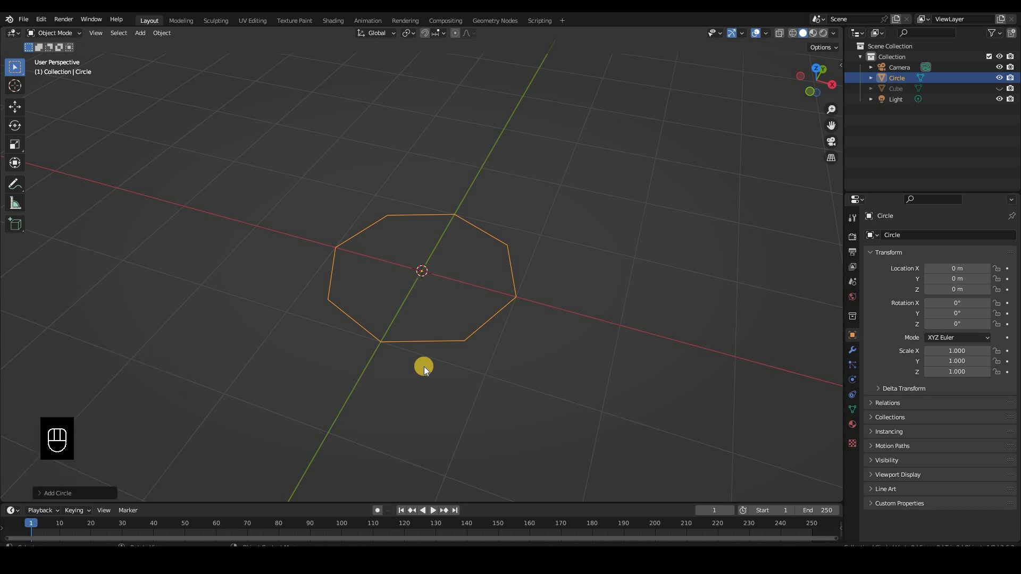
Fill the octagon with a face and rotate the object 90° about the X axis
key("KP_7")
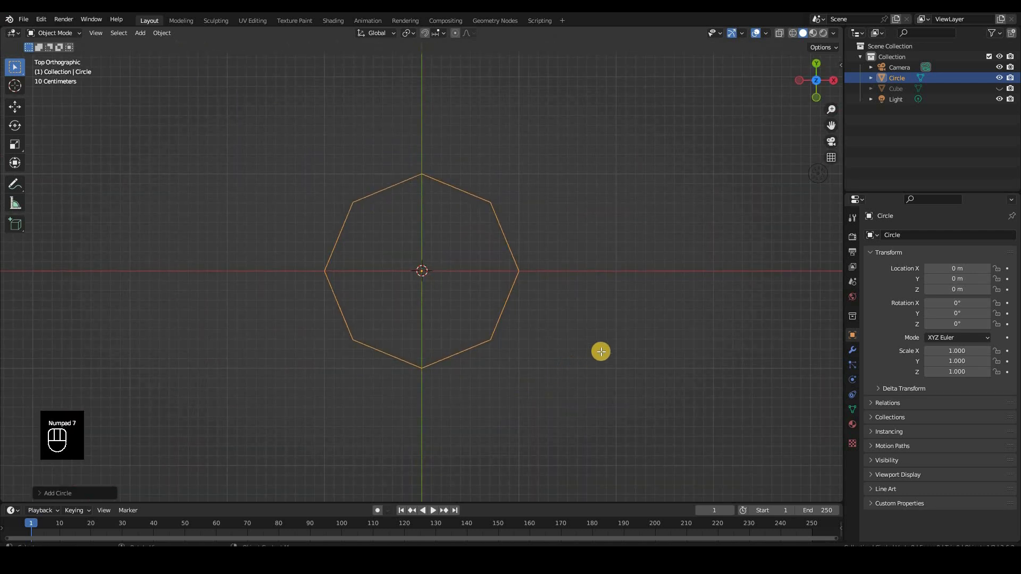
key("Tab")
key("f")
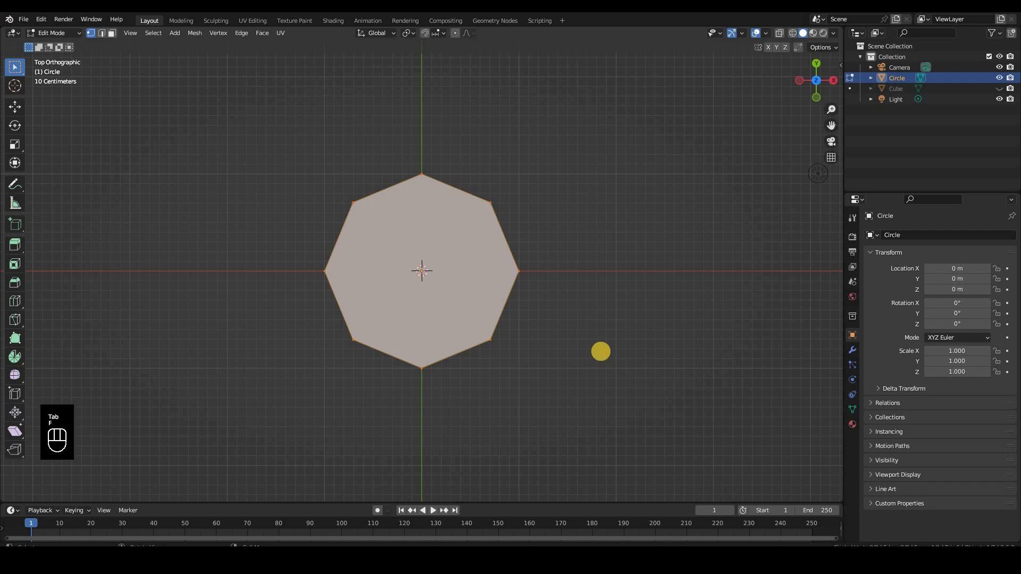
key("Tab")
type("rx90")
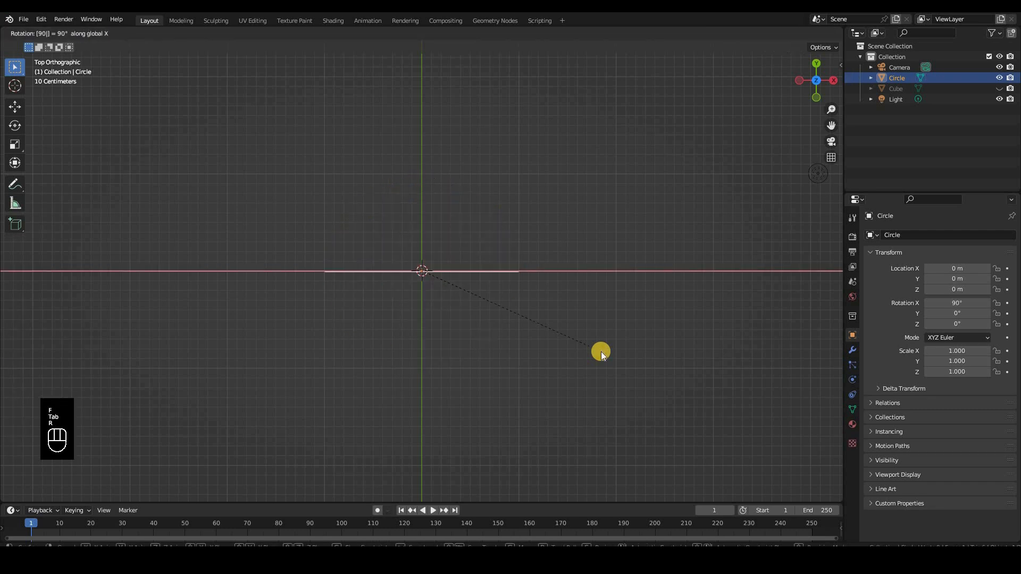
key("Return")
Set the camera's rotation to 90° on X and 0° on Z, and its X location to 0 m
key("KP_0")
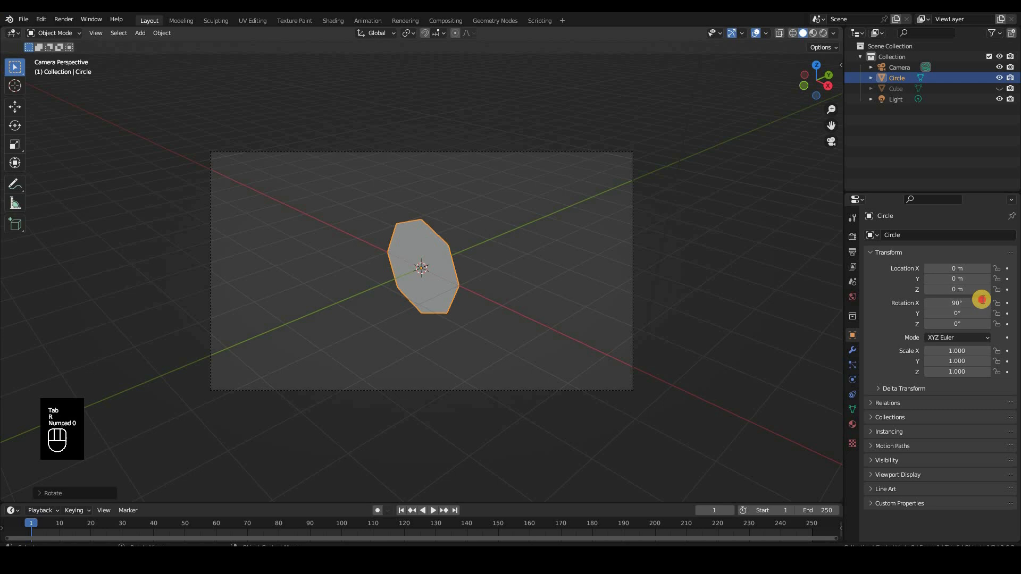
left_click(633, 321)
left_click(982, 300)
type("90")
key("Return")
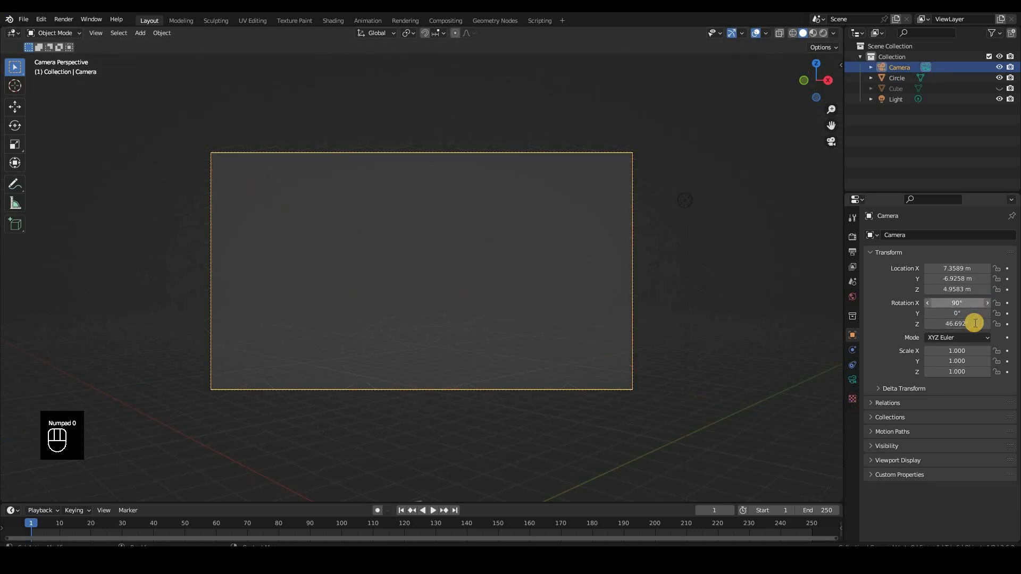
double_click(973, 323)
type("0")
key("Return")
left_click_drag(961, 268, 912, 280)
type("0")
key("Return")
Unwrap the octagon's face for UV editing and select its whole UV island
left_click_drag(395, 320, 393, 288)
left_click(367, 228)
left_click(254, 22)
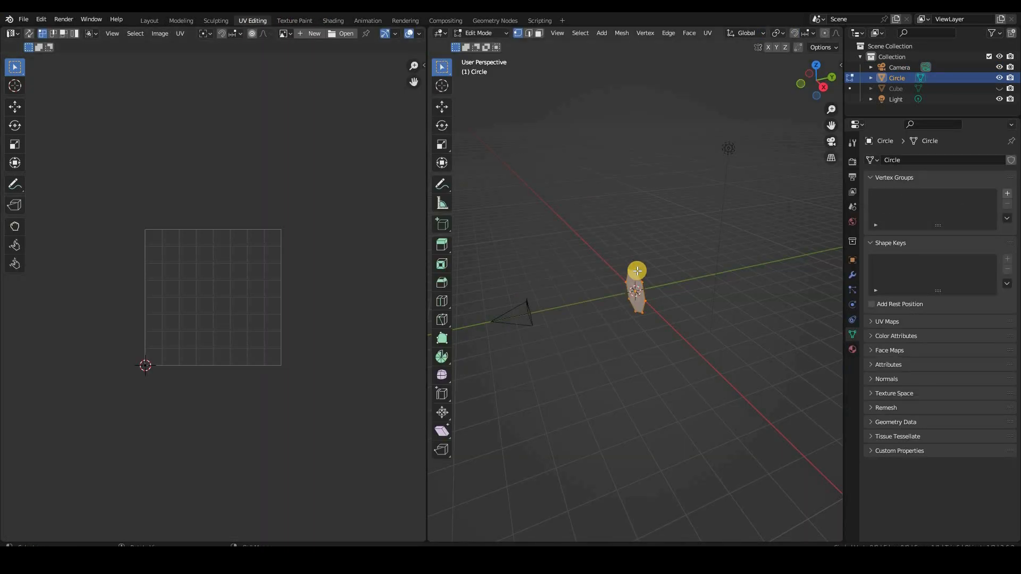
key("KP_0")
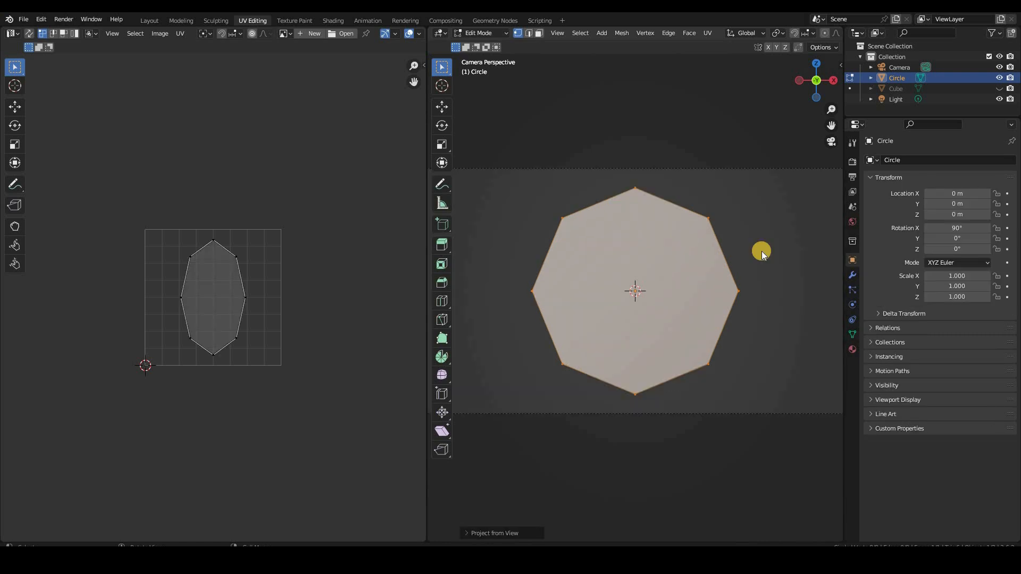
key("u")
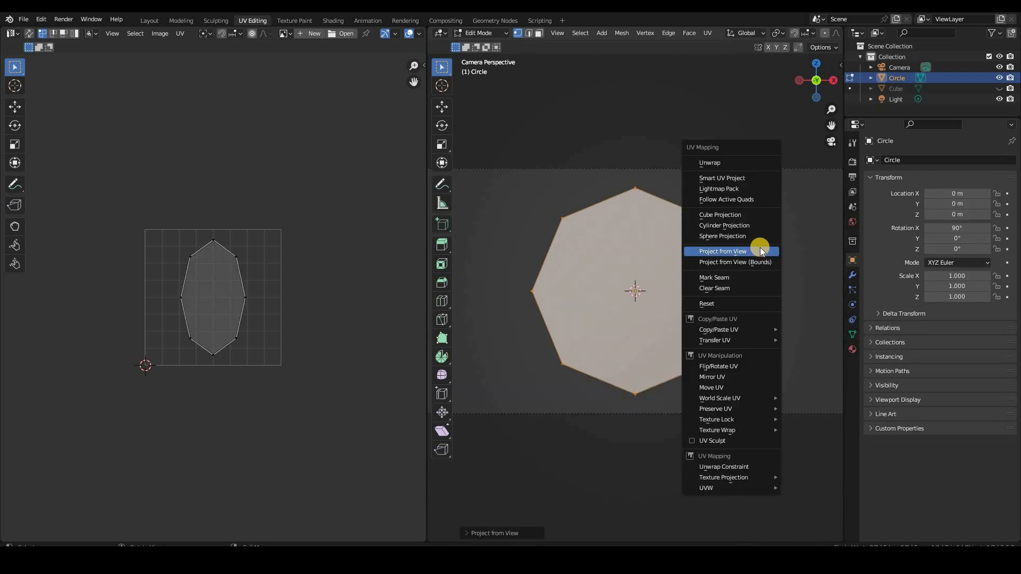
left_click(735, 160)
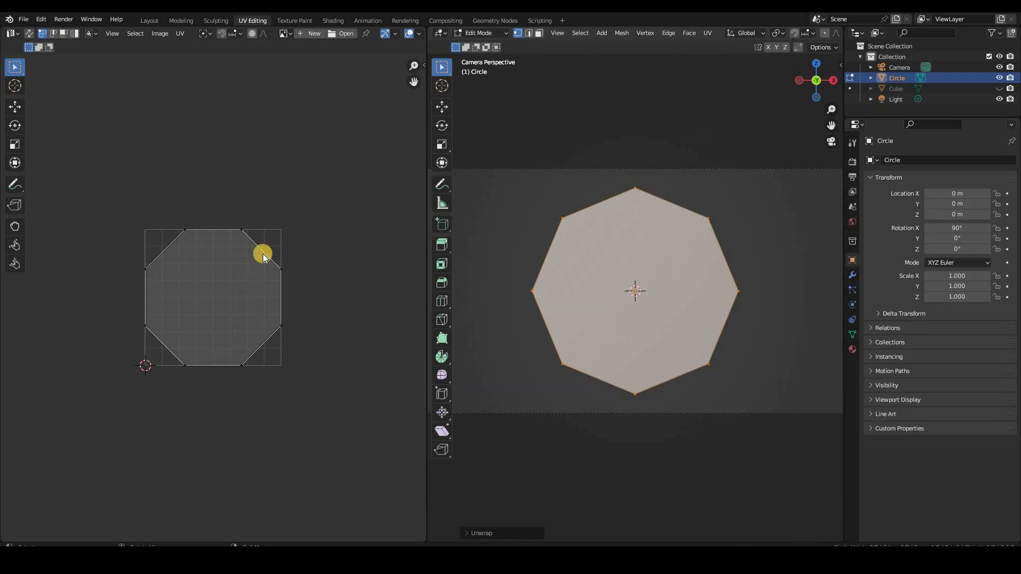
left_click_drag(107, 186, 305, 425)
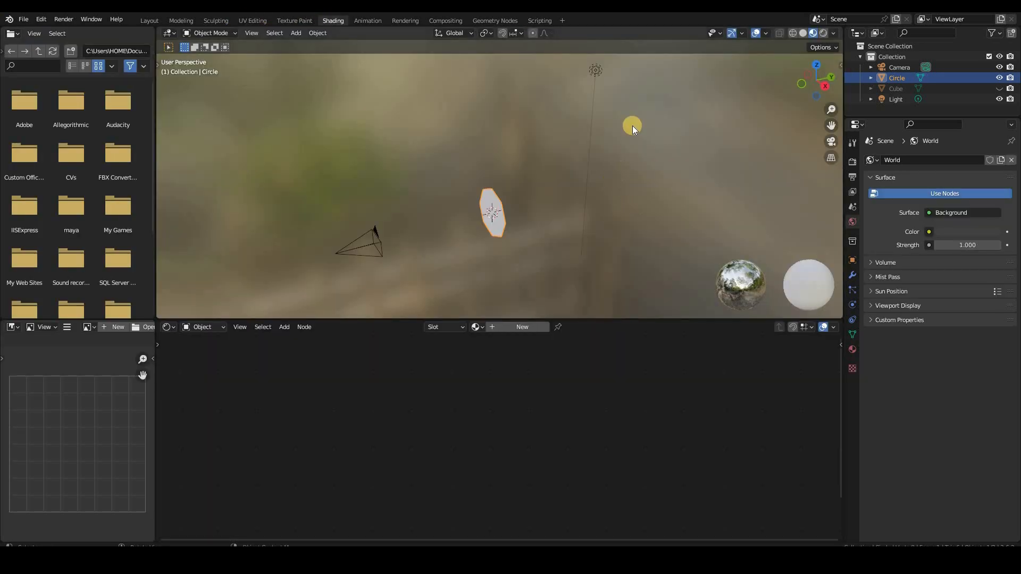
Show the viewport in rendered shading and assign the existing material named Material to the circle
left_click(823, 33)
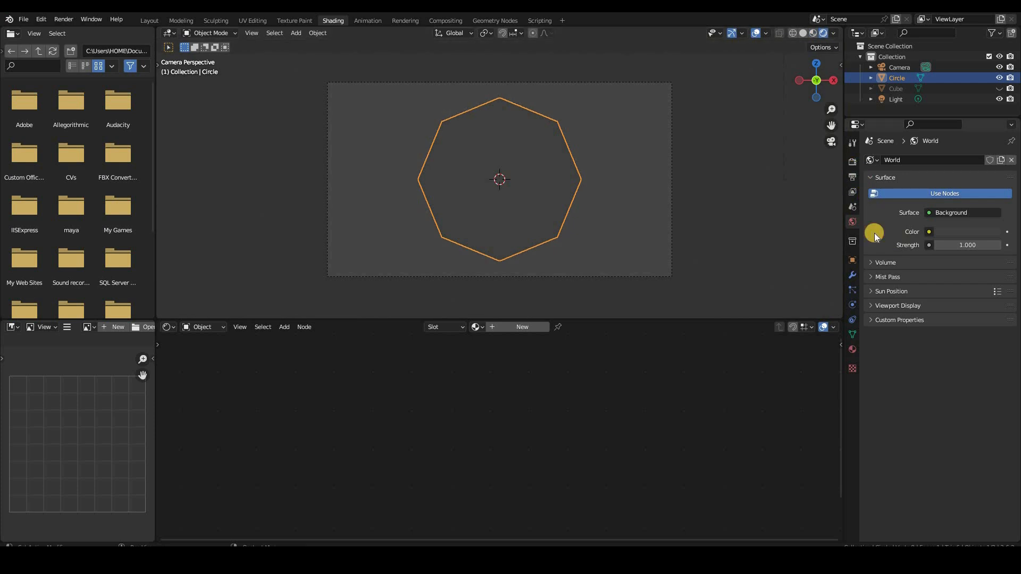
left_click(853, 162)
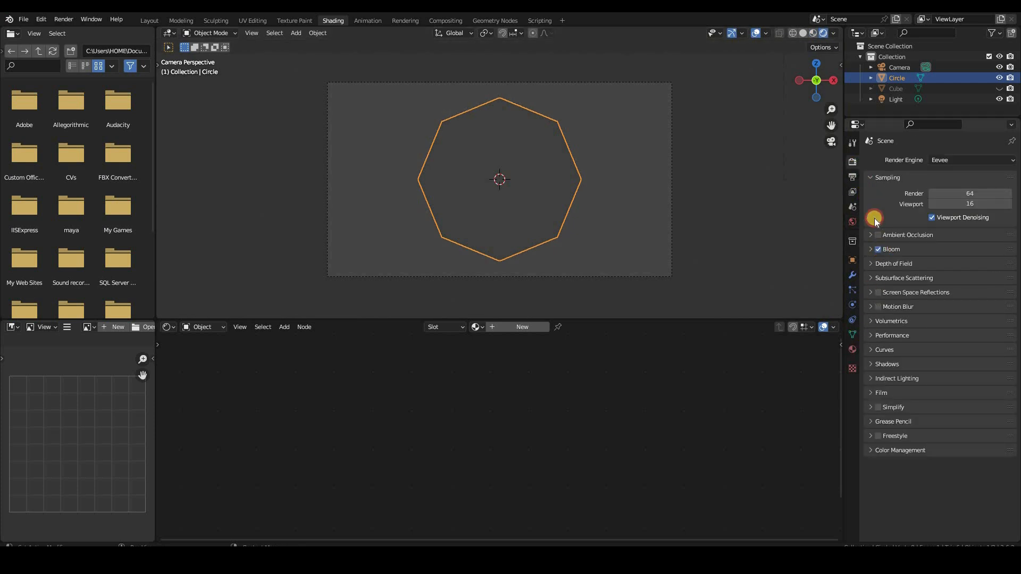
left_click(853, 349)
left_click(873, 207)
left_click(882, 223)
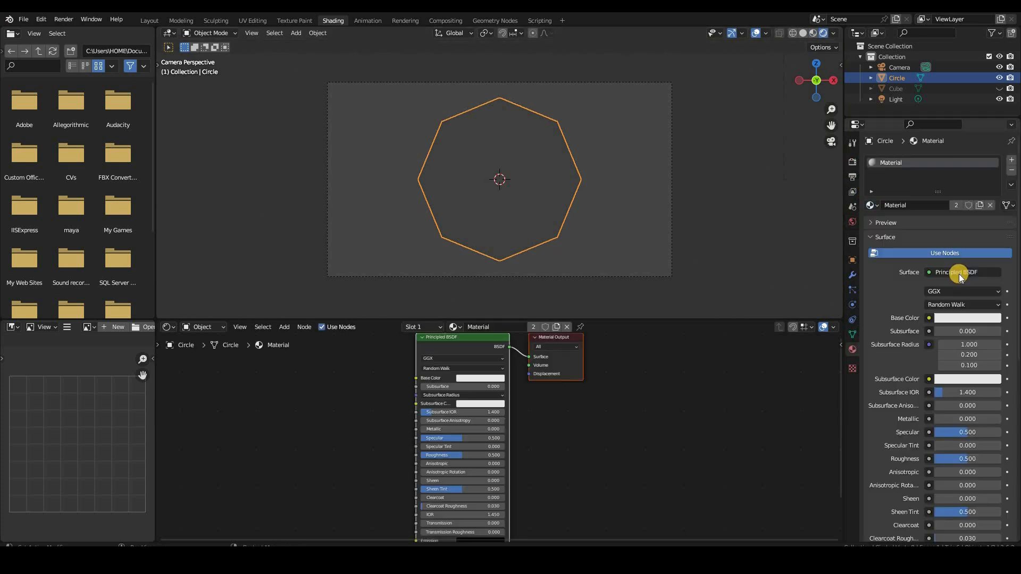
Rename the circle's material as shield and move the Principled BSDF node farther from the Material Output node
left_click(898, 164)
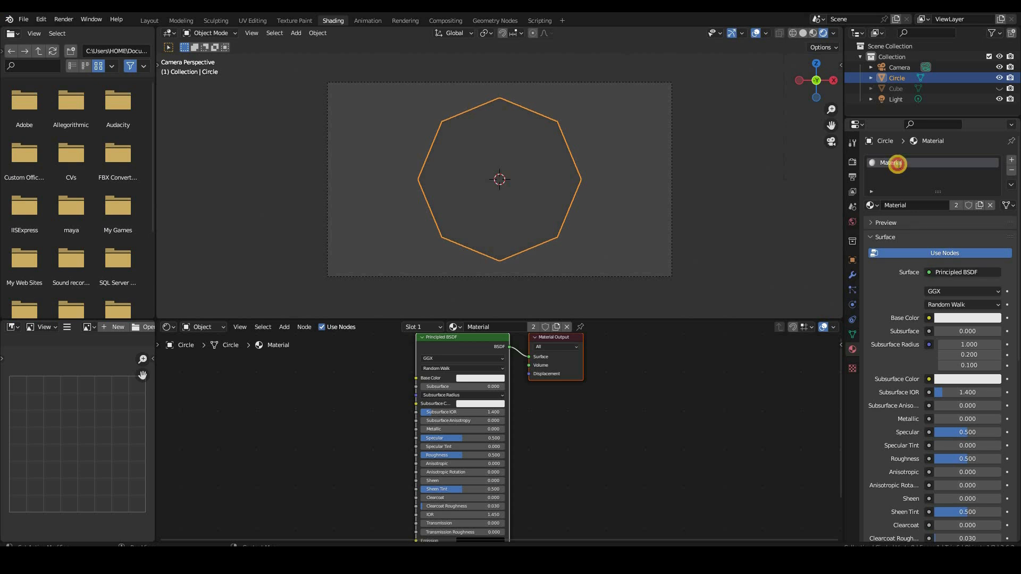
type("shield")
key("Return")
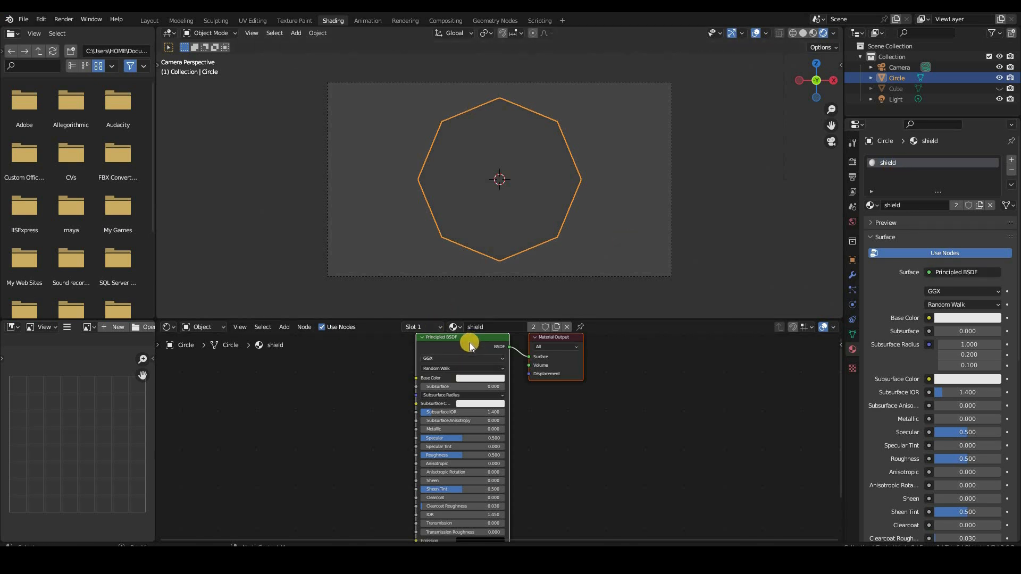
left_click_drag(432, 371, 400, 395)
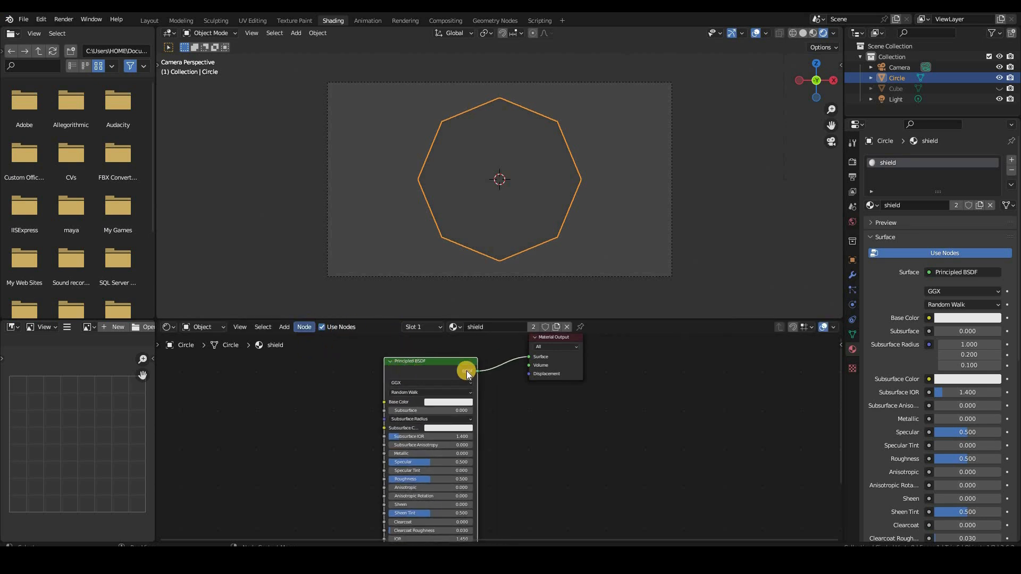
Set the shield material's blend mode to Alpha Blend and its shadow mode to None
scroll(901, 425, "down", 10)
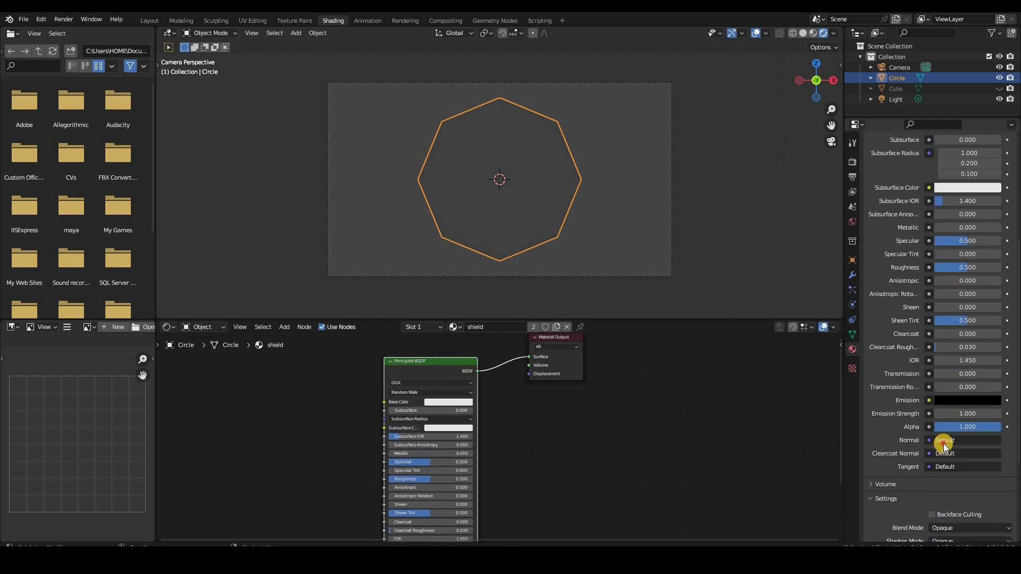
left_click(943, 444)
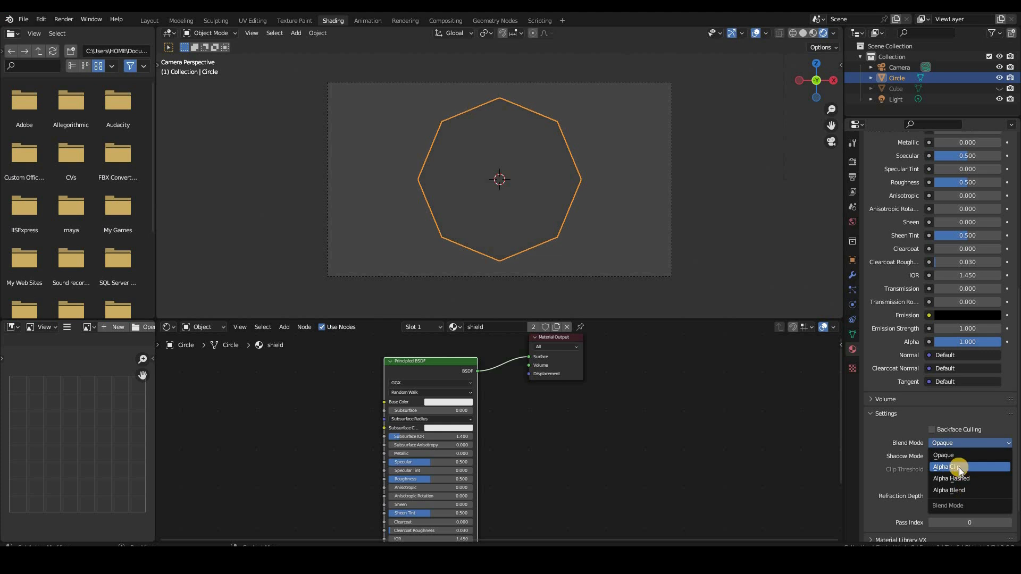
left_click(952, 490)
left_click(954, 457)
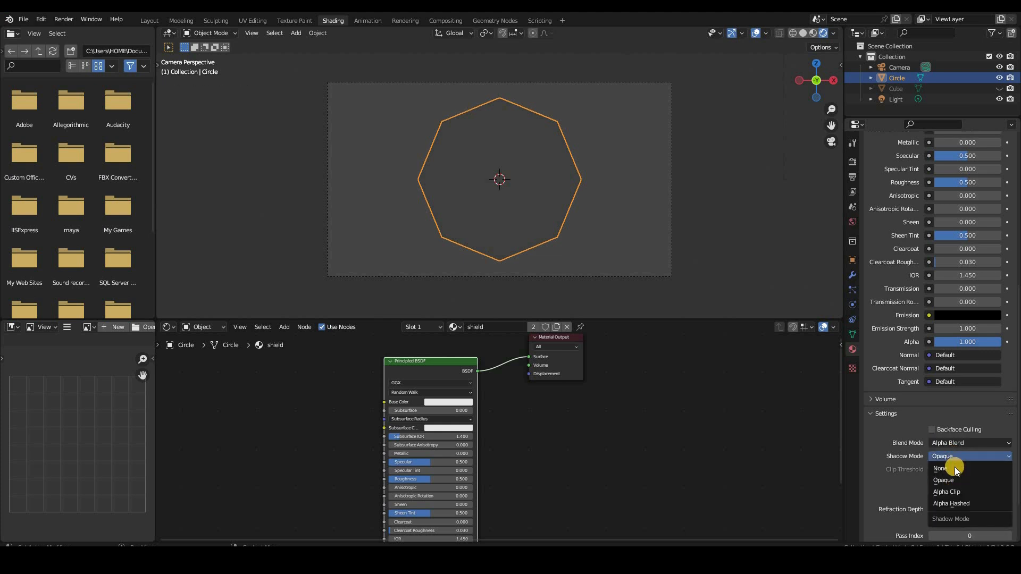
left_click(952, 460)
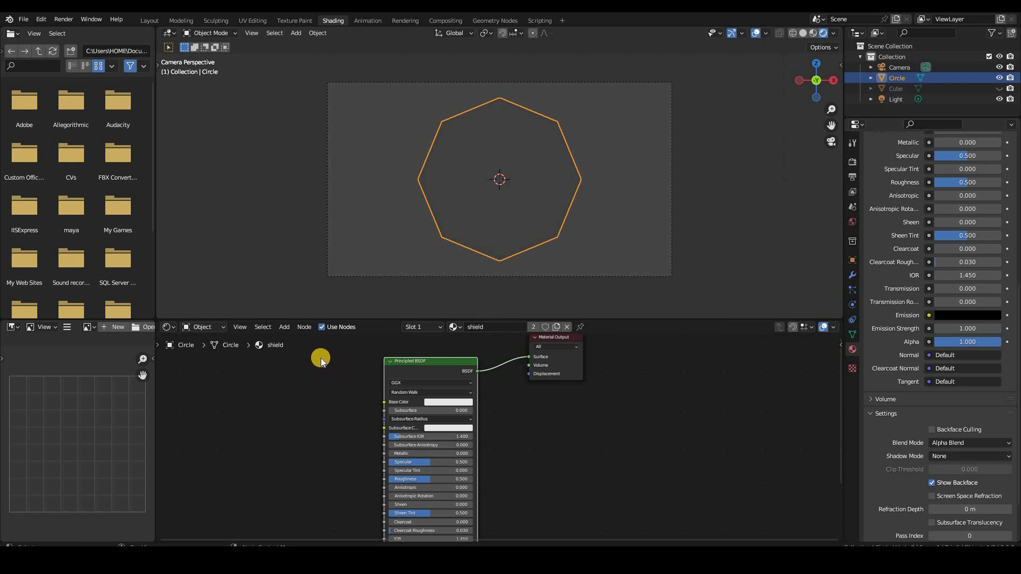
Add an Image Texture node beside the Principled BSDF node
key("shift+a")
type("i")
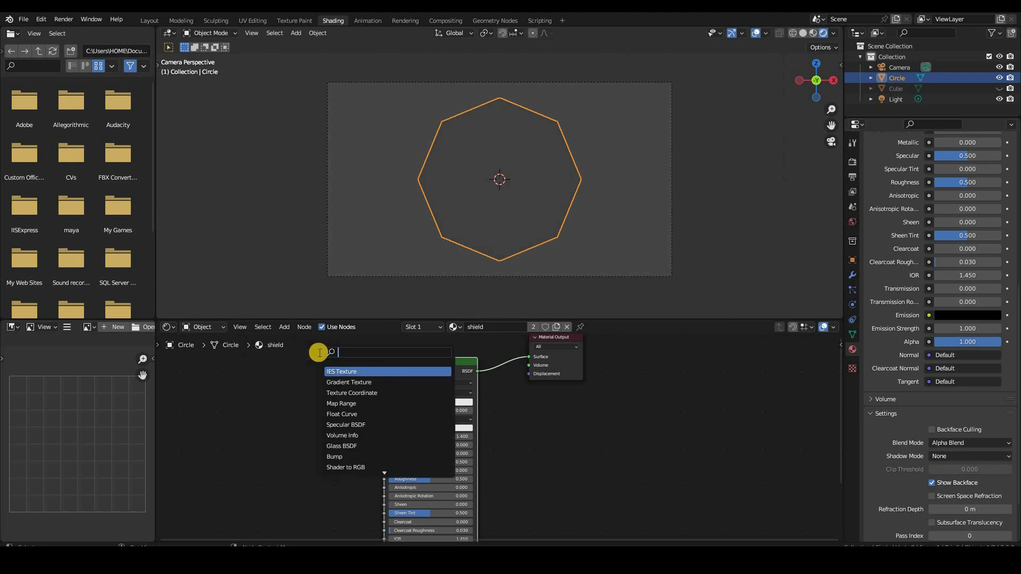
type("mage")
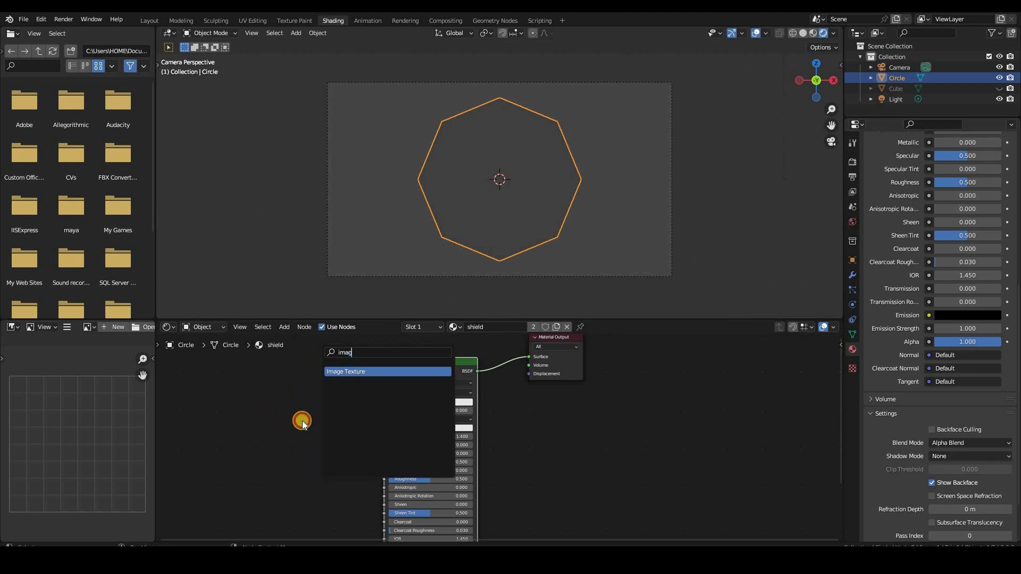
key("Return")
left_click(311, 422)
Load octagons.png from F:\Blender Practice\Shield into the texture node and connect its Color output to the Principled BSDF's Base Color
left_click(314, 417)
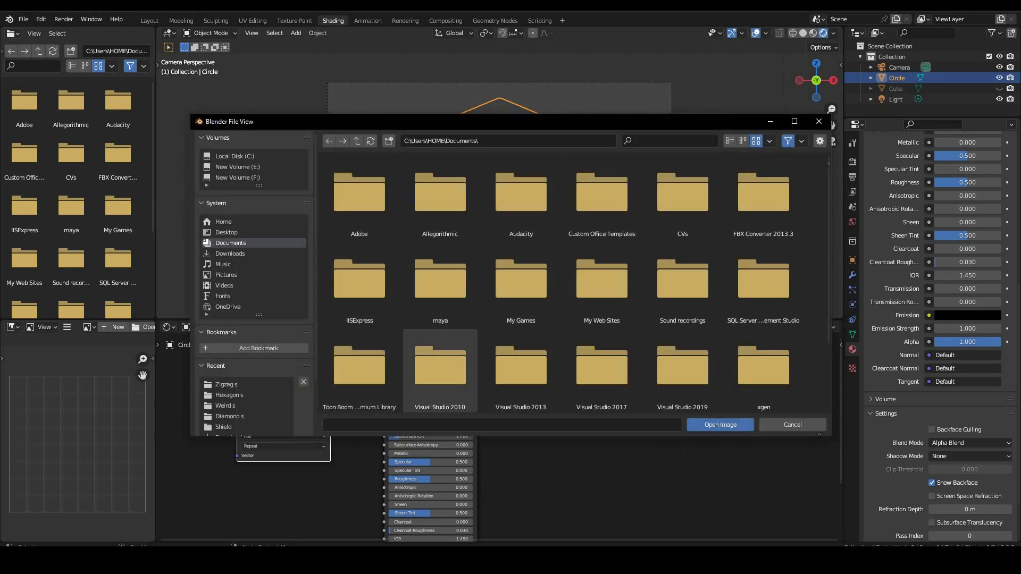
left_click(502, 141)
type("F:\\Blender Practice\\Shield")
key("Return")
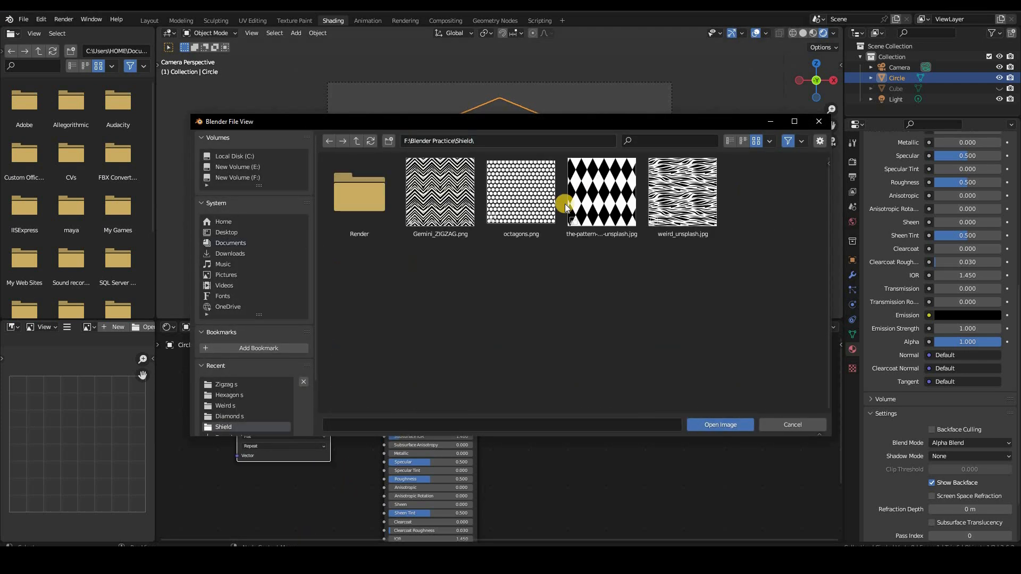
double_click(517, 205)
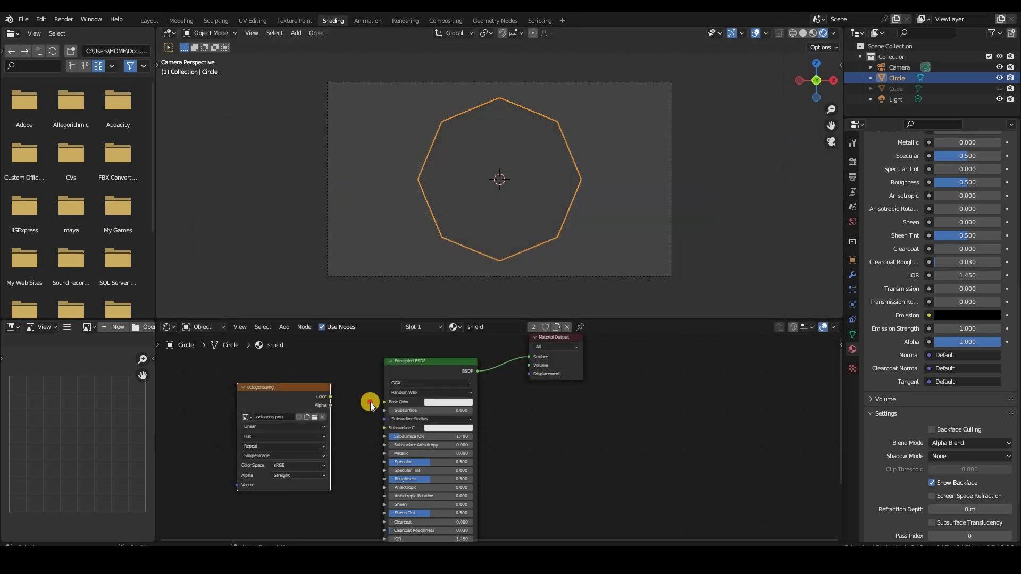
left_click_drag(330, 397, 383, 402)
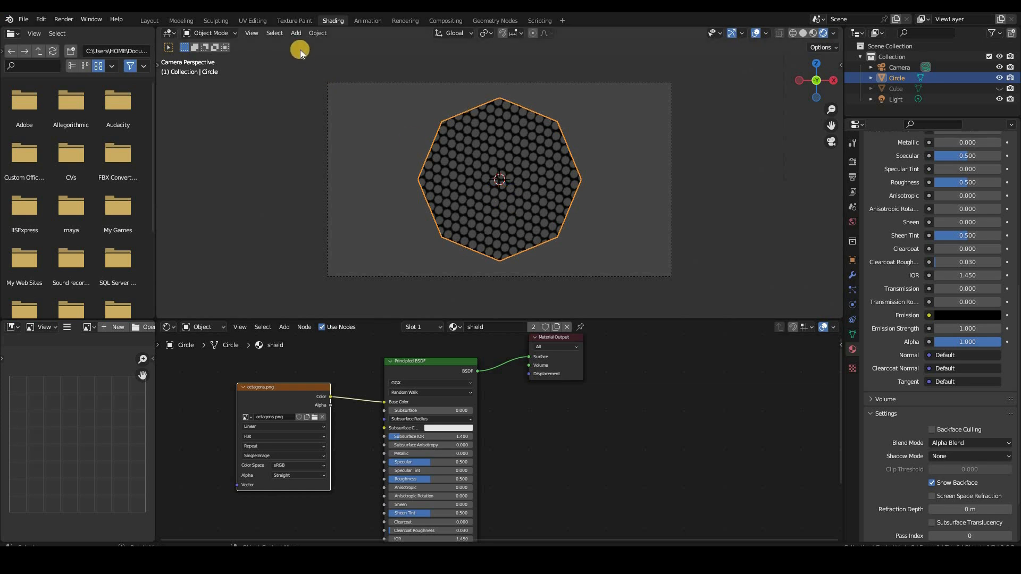
In the UV Editing workspace, rotate the circle's UV island over octagons.png by about 22 degrees
left_click(258, 21)
scroll(263, 208, "down", 5)
scroll(404, 279, "up", 1)
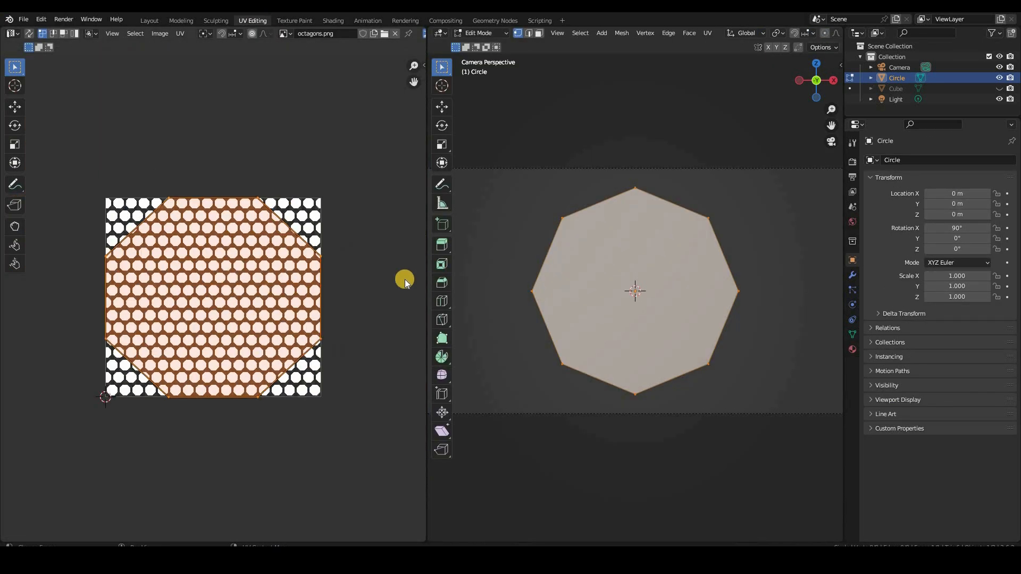
key("r")
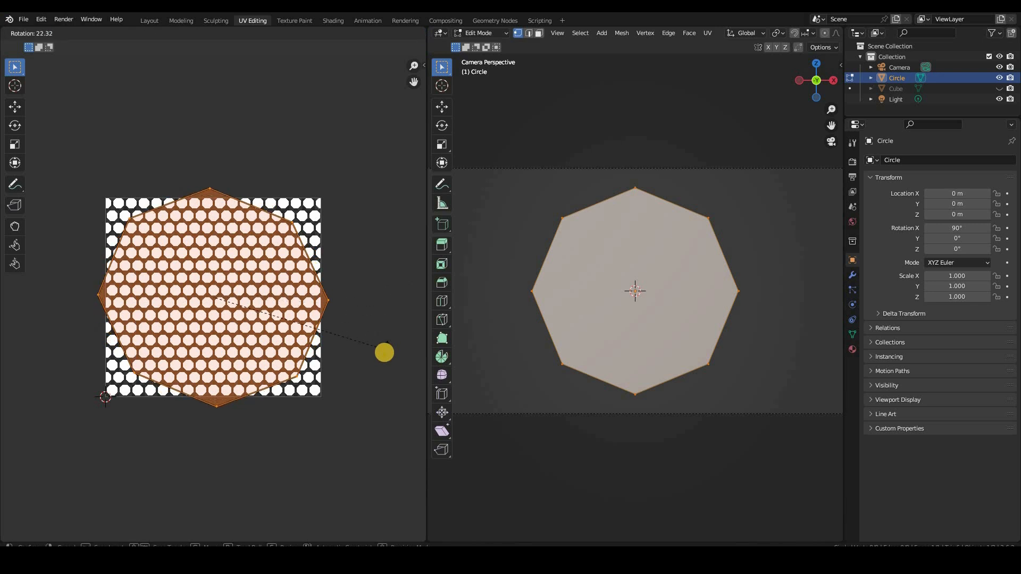
left_click(684, 251)
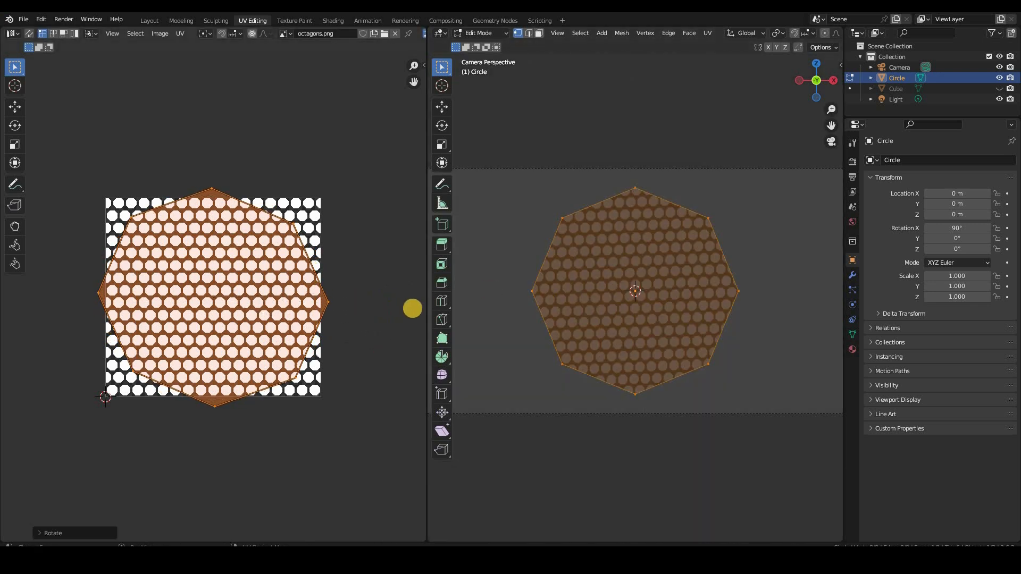
Scale the UV island up by about 1.76, leave Edit Mode and return to the Shading workspace
key("s")
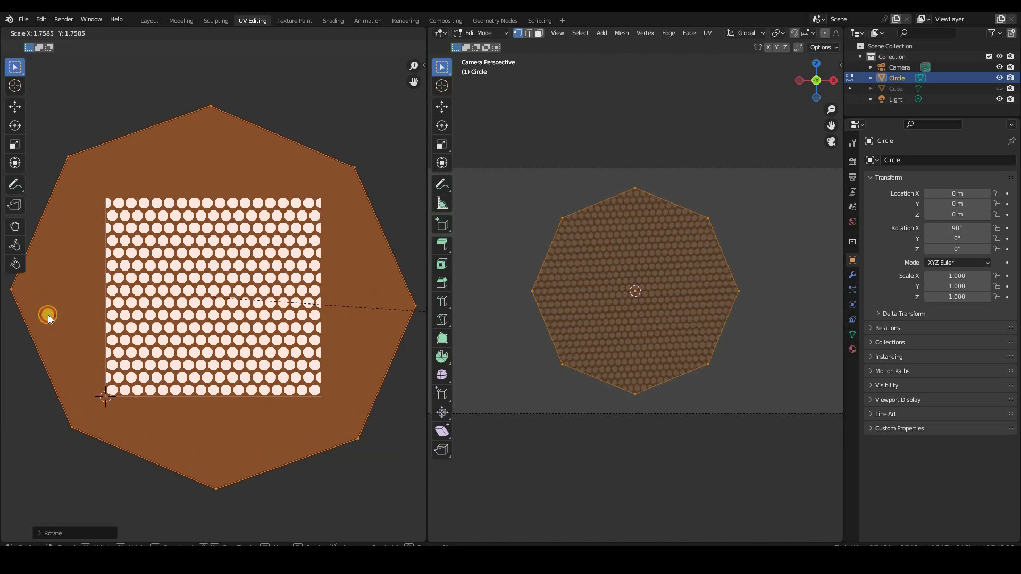
left_click(48, 313)
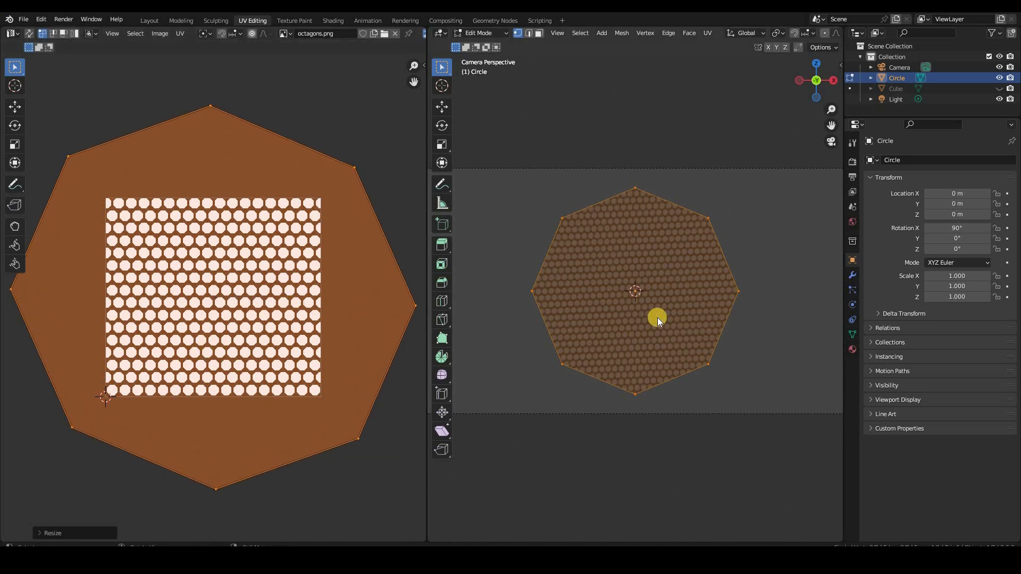
key("Tab")
left_click(328, 20)
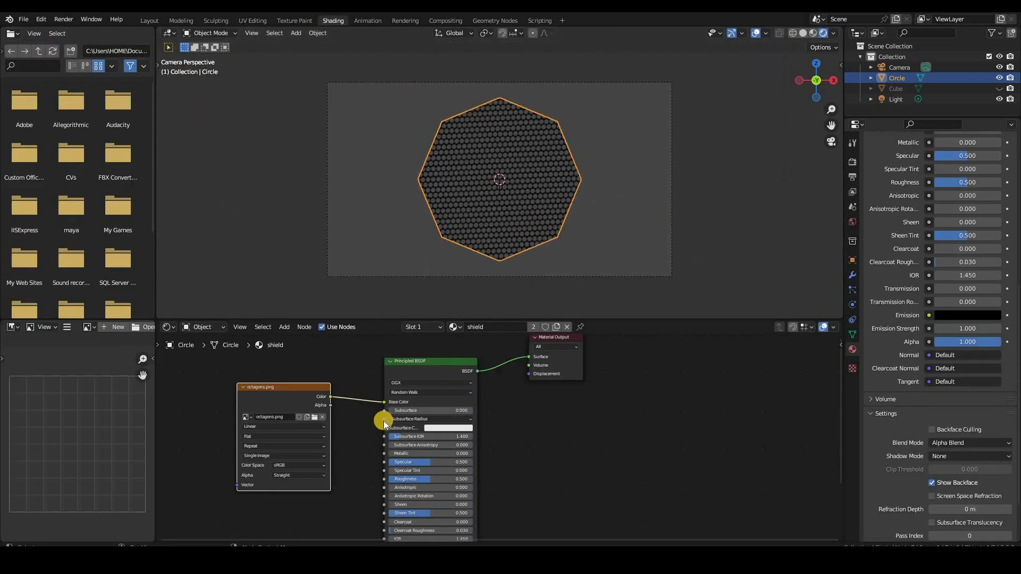
Connect the image texture's Alpha output to the Principled BSDF's Alpha and move the texture node farther from the shader
middle_click_drag(384, 421, 378, 381)
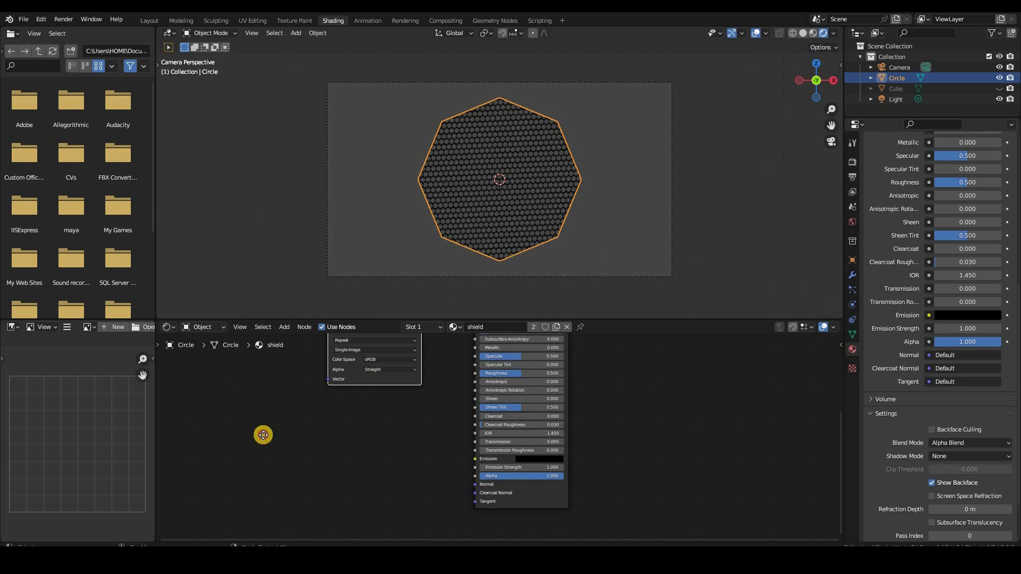
left_click_drag(310, 353, 475, 474)
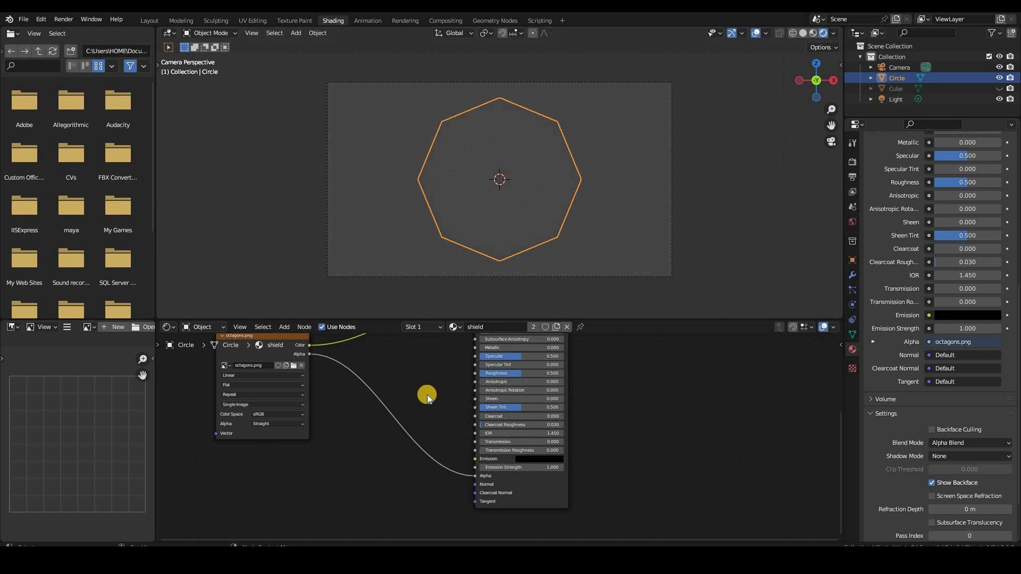
scroll(444, 457, "up", 4, "shift")
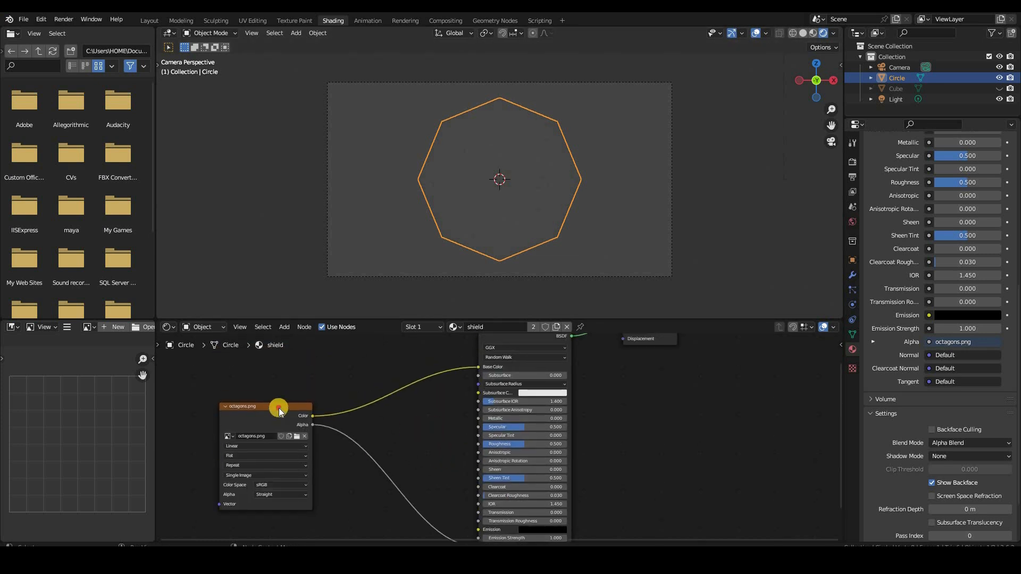
left_click_drag(266, 407, 214, 407)
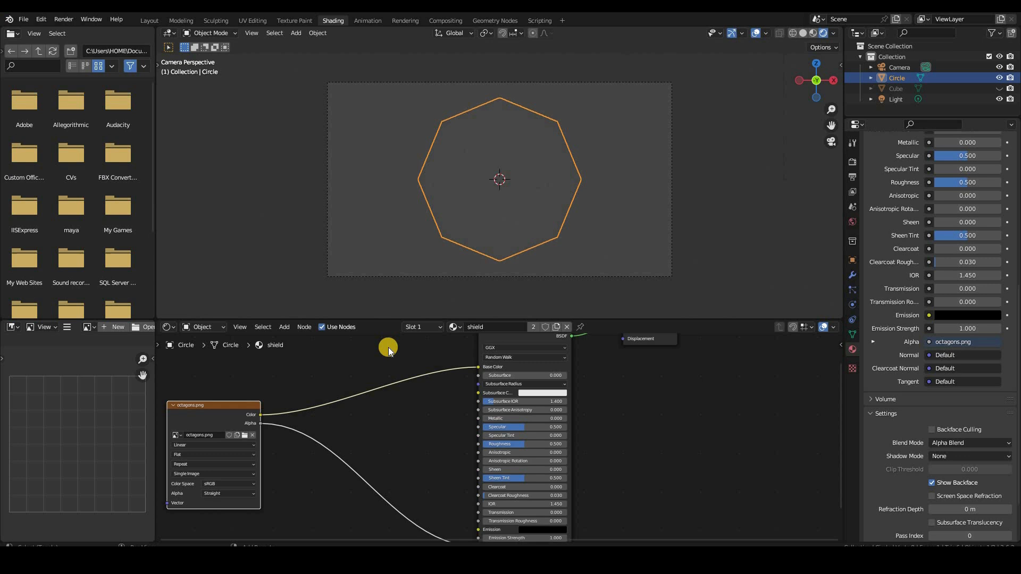
Insert a Mix Color node between the image texture and Base Color, and set its blending mode to Multiply
key("shift+a")
left_click(389, 348)
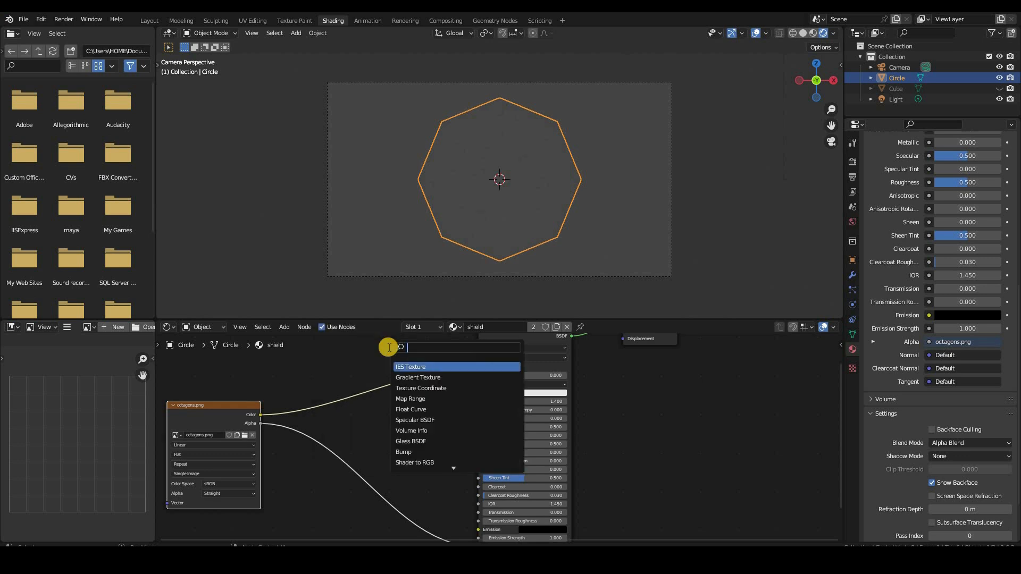
type("mix")
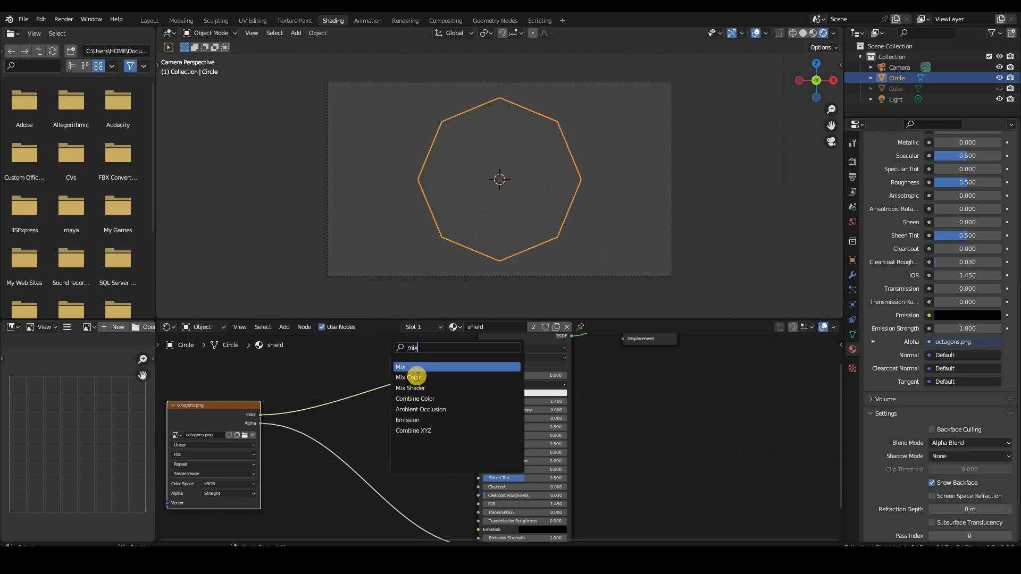
left_click(400, 378)
left_click(400, 378)
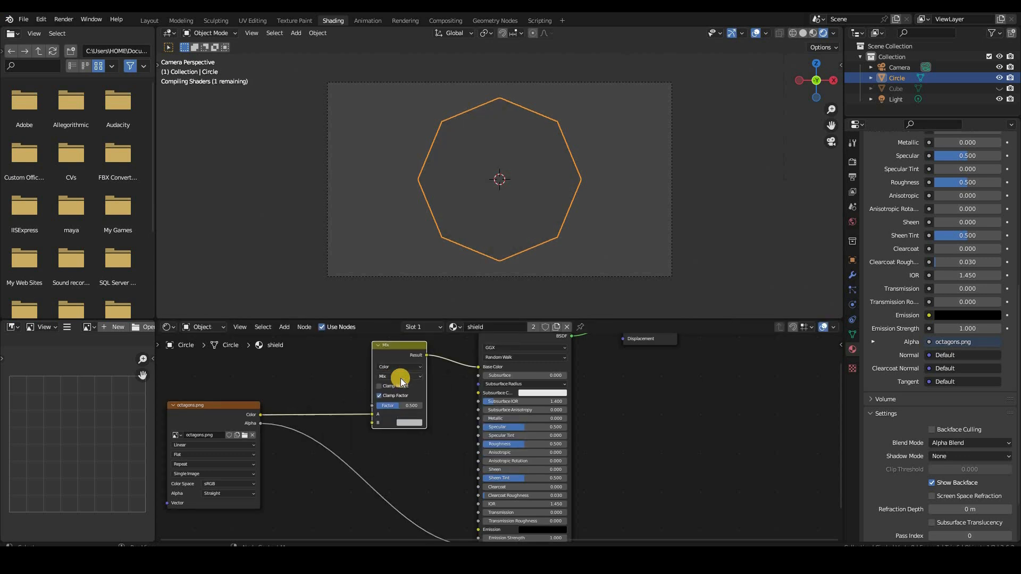
left_click(400, 378)
left_click(393, 347)
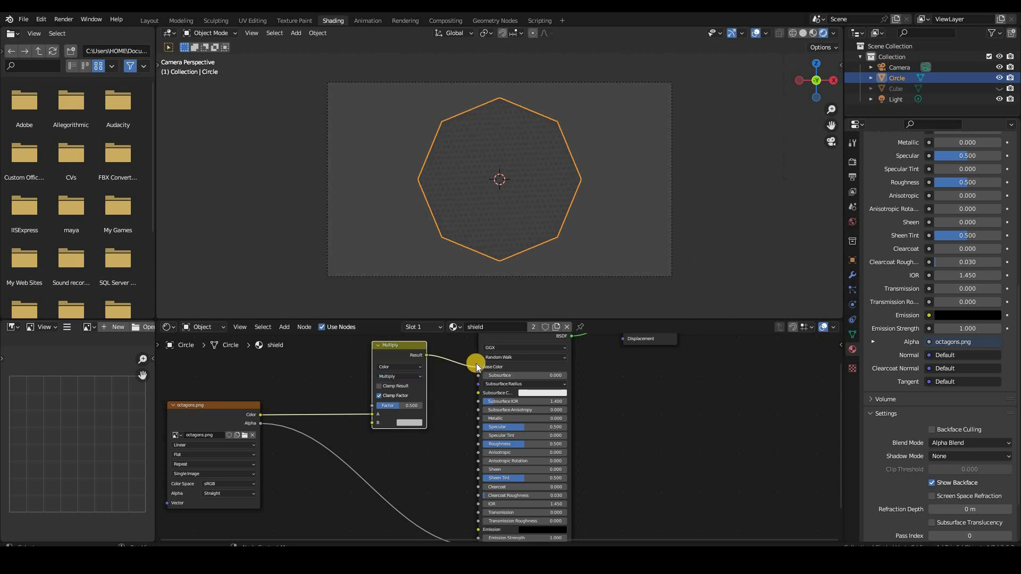
Reroute the Multiply result from Base Color to the Principled BSDF's Emission input and set Emission Strength to 2
left_click_drag(477, 368, 478, 500)
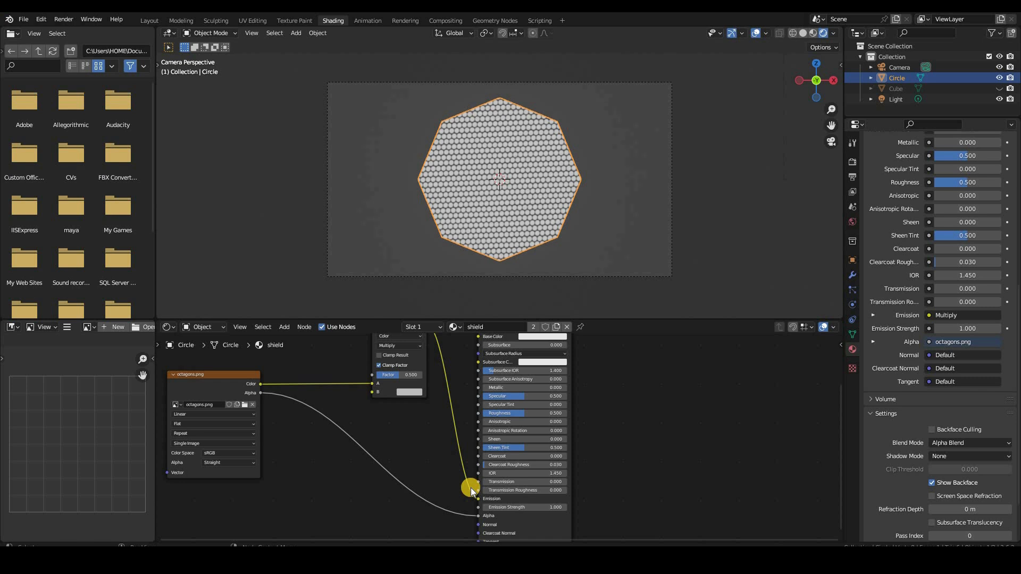
left_click(546, 506)
type("2")
key("Return")
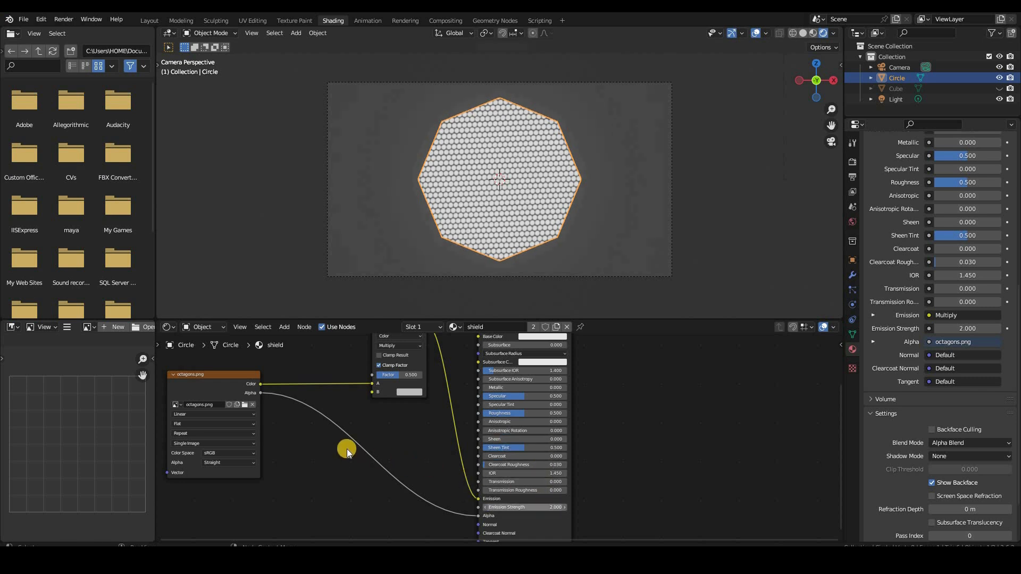
Add a Mapping node in front of the octagons.png texture node
scroll(412, 476, "down", 1)
key("Home")
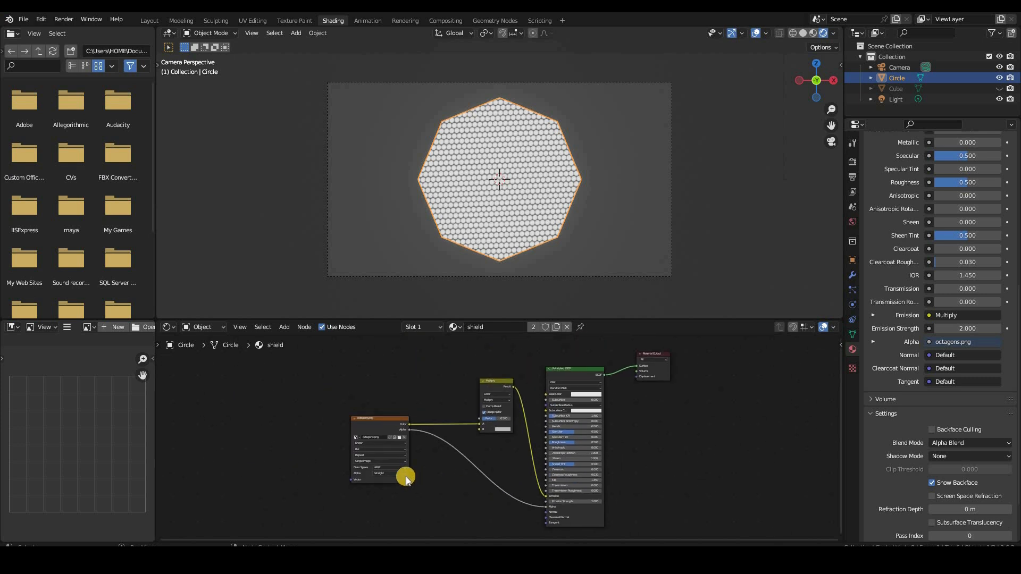
key("shift+a")
left_click(274, 390)
type("mapp")
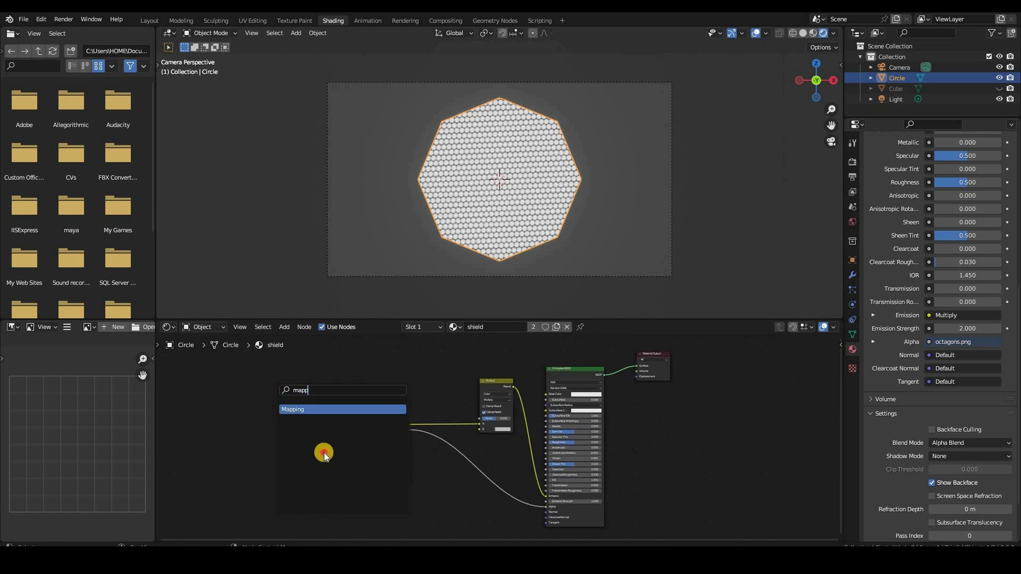
key("Return")
left_click(324, 456)
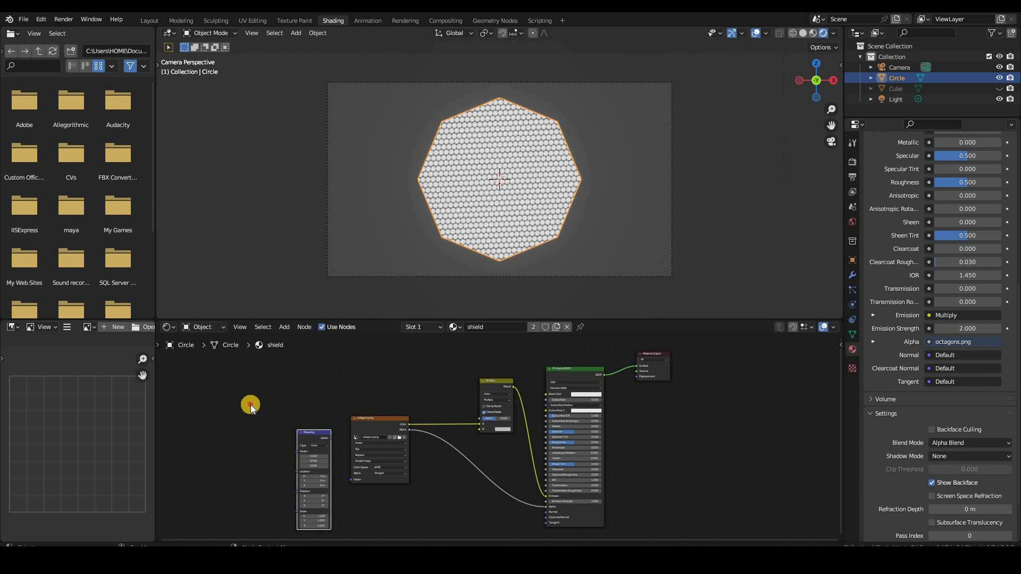
Add a Texture Coordinate node and link its UV output through the Mapping node to the image texture's Vector input
key("shift+a")
left_click(251, 405)
type("textu")
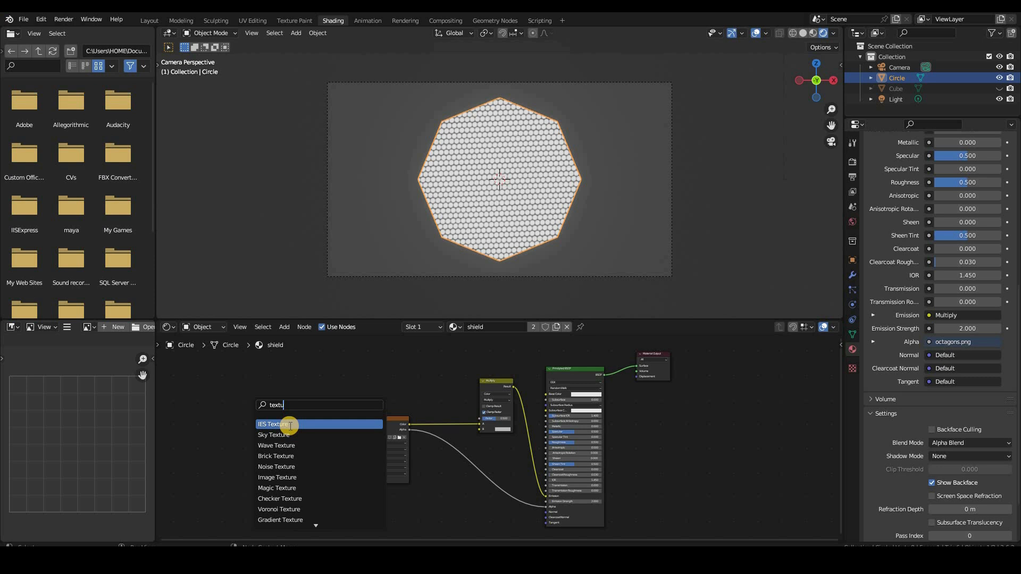
key("BackSpace")
key("BackSpace")
key("BackSpace")
key("BackSpace")
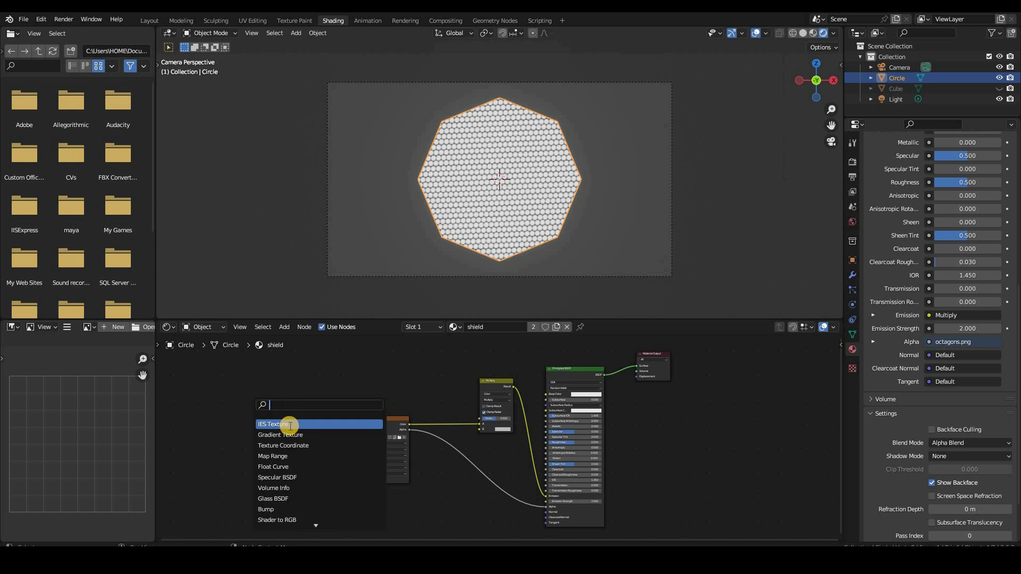
type("coo")
left_click(272, 425)
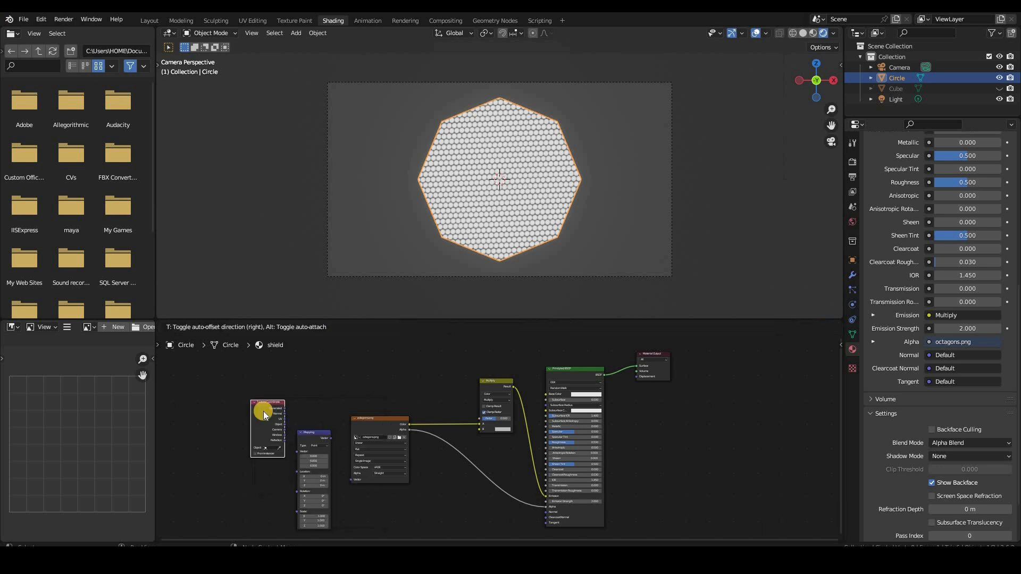
left_click(264, 419)
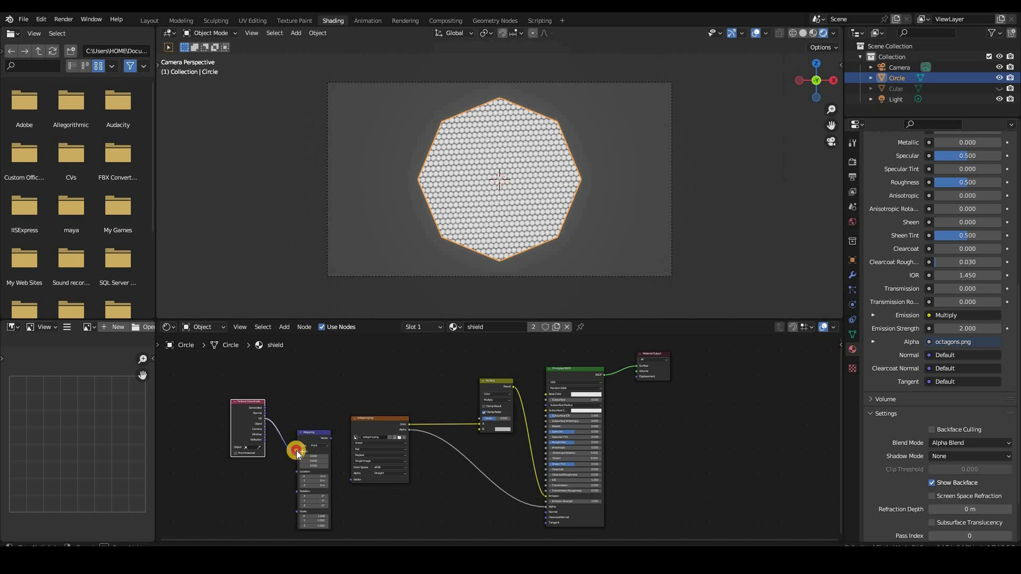
left_click_drag(331, 439, 350, 478)
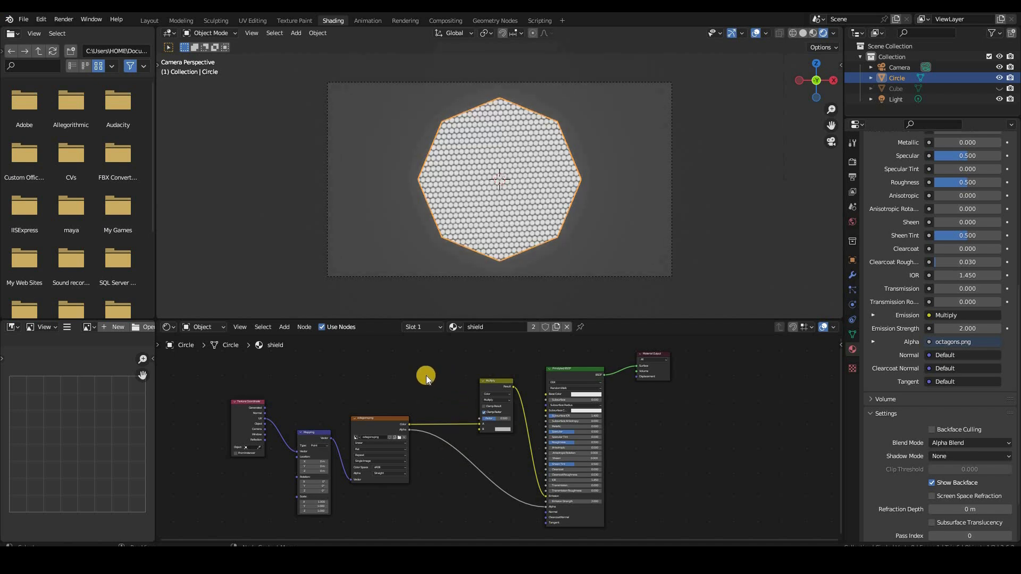
Add a Color Ramp node just below the octagons.png texture node
key("shift+a")
type("colo")
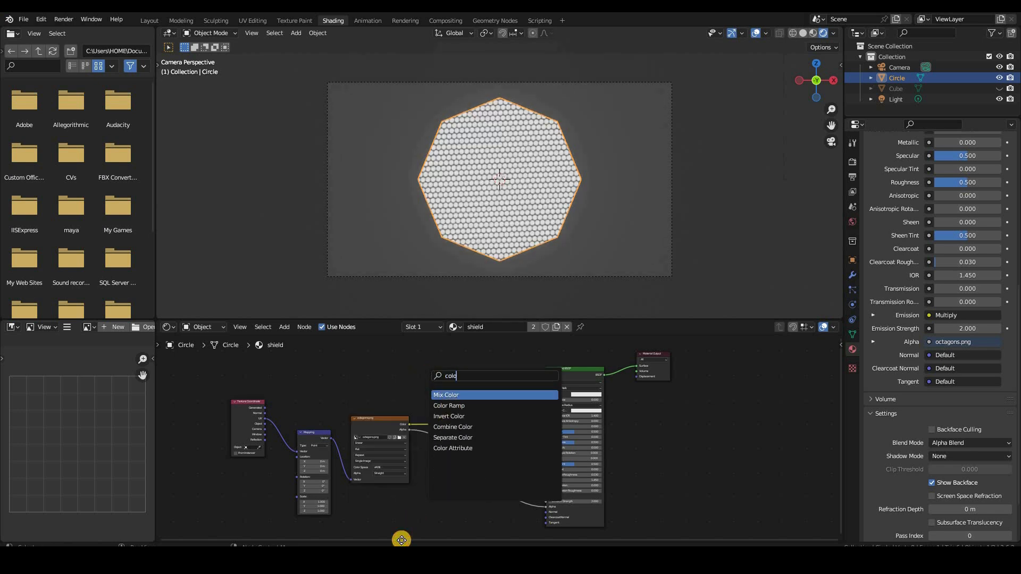
key("Down")
key("Return")
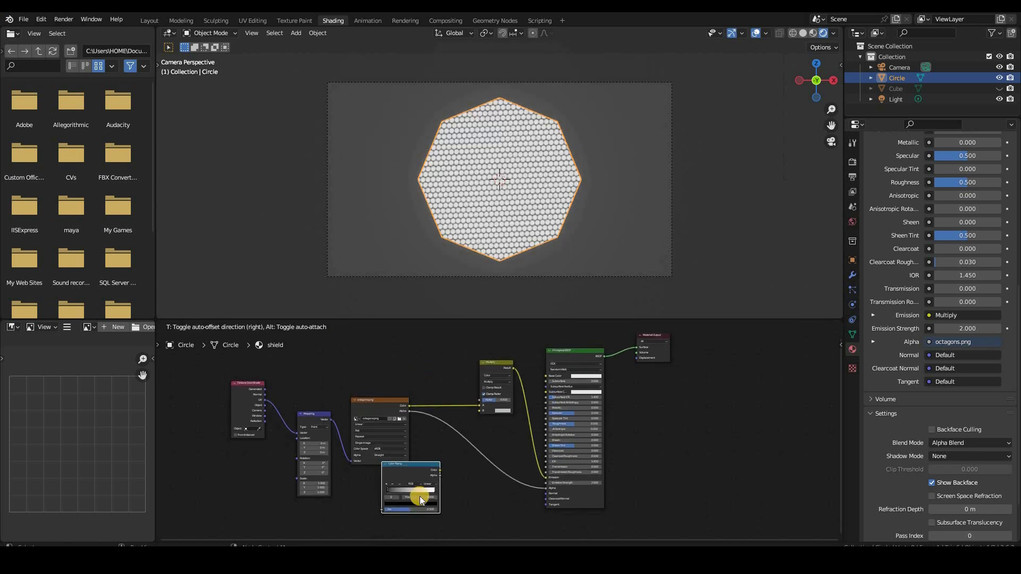
left_click(420, 496)
scroll(506, 429, "up", 5)
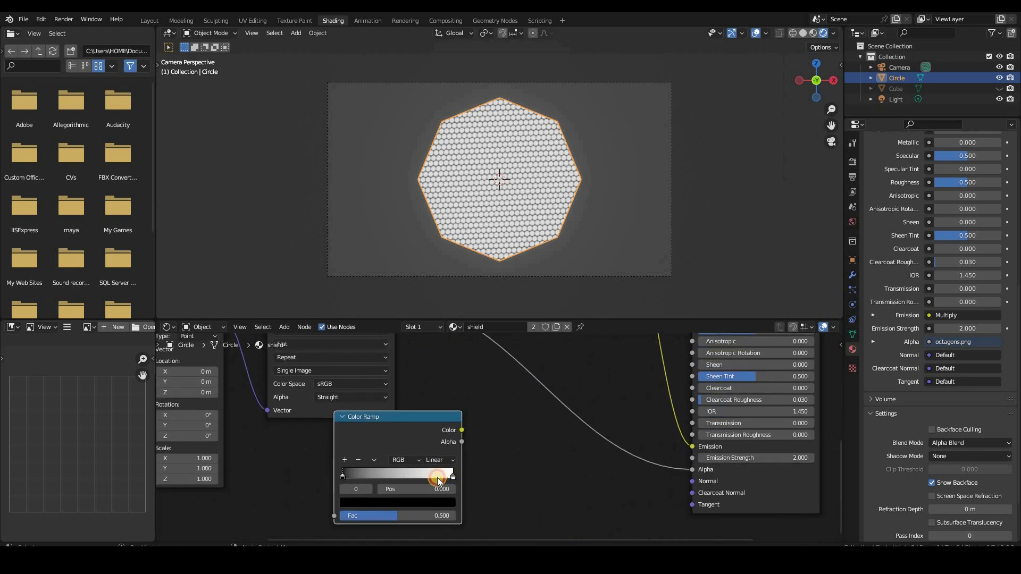
Reduce the Color Ramp to one stop at position 0.450 and color it cyan with hue 0.539, saturation 0.910 and value 0.658
left_click_drag(355, 466, 415, 507)
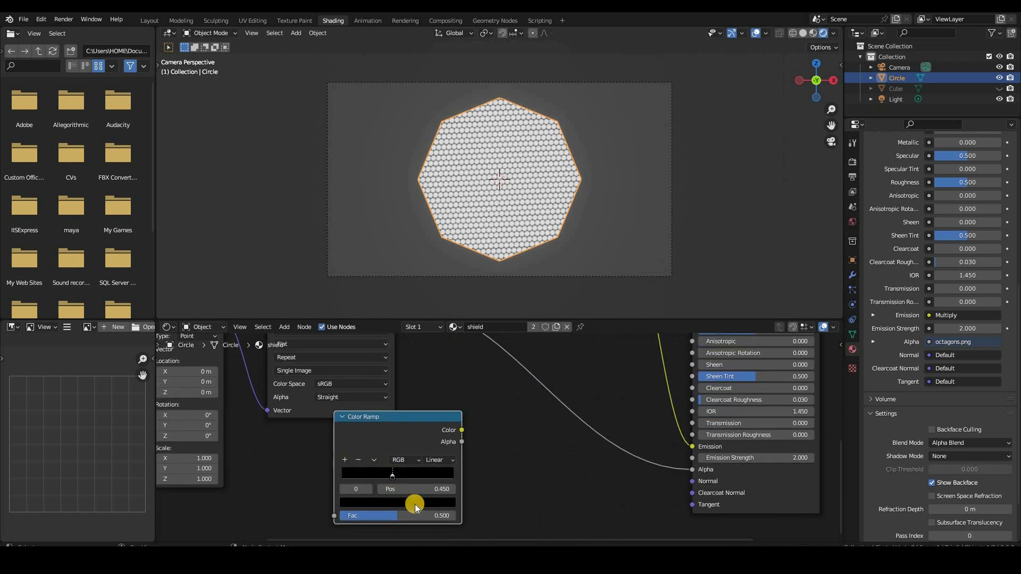
left_click_drag(433, 400, 434, 244)
mouse_move(398, 362)
left_mouse_down()
mouse_move(389, 363)
mouse_move(431, 228)
mouse_move(461, 380)
mouse_move(456, 392)
mouse_move(423, 375)
mouse_move(432, 360)
mouse_move(520, 412)
left_mouse_up()
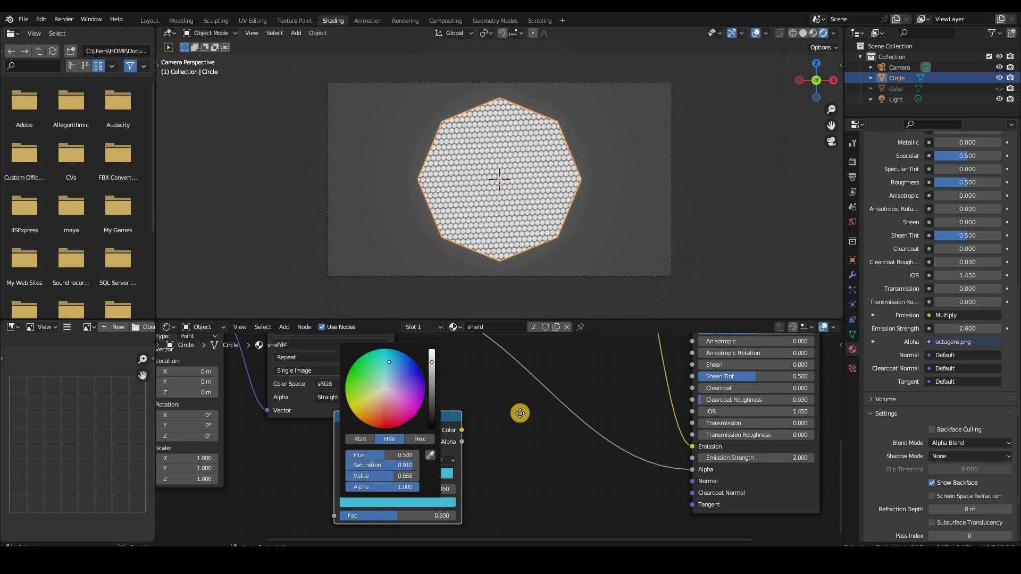
Connect the Color Ramp's Color output to the Principled BSDF's Base Color and to the Multiply node's B input
scroll(491, 470, "down", 2)
scroll(490, 471, "down", 2)
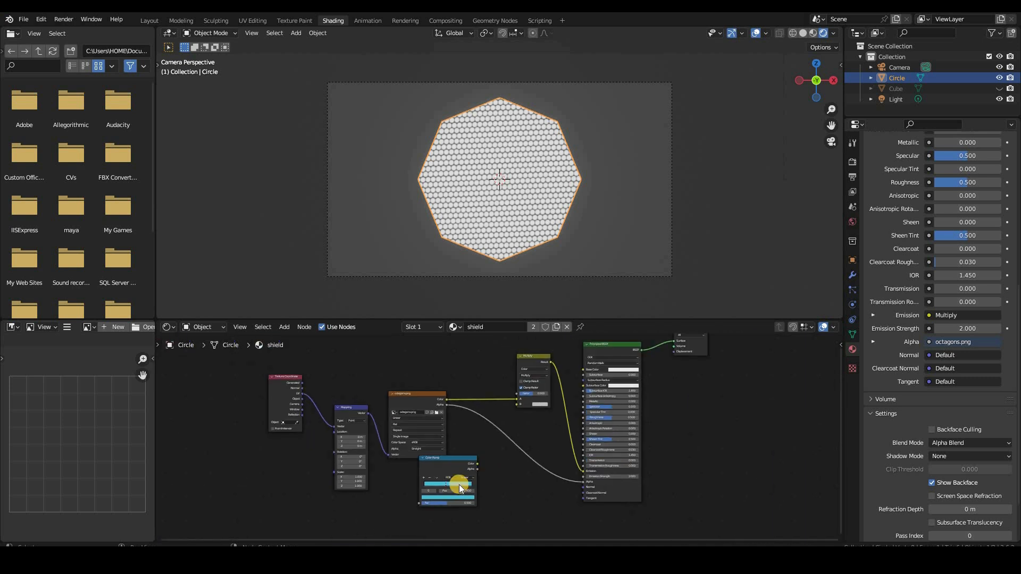
left_click(531, 412)
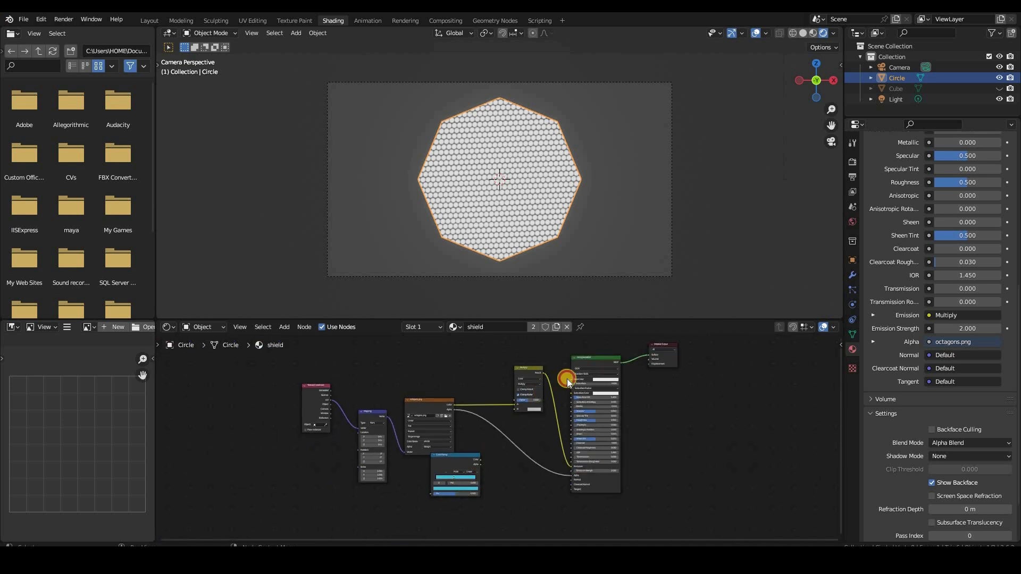
mouse_move(571, 380)
left_mouse_down()
mouse_move(468, 481)
mouse_move(517, 409)
left_mouse_up()
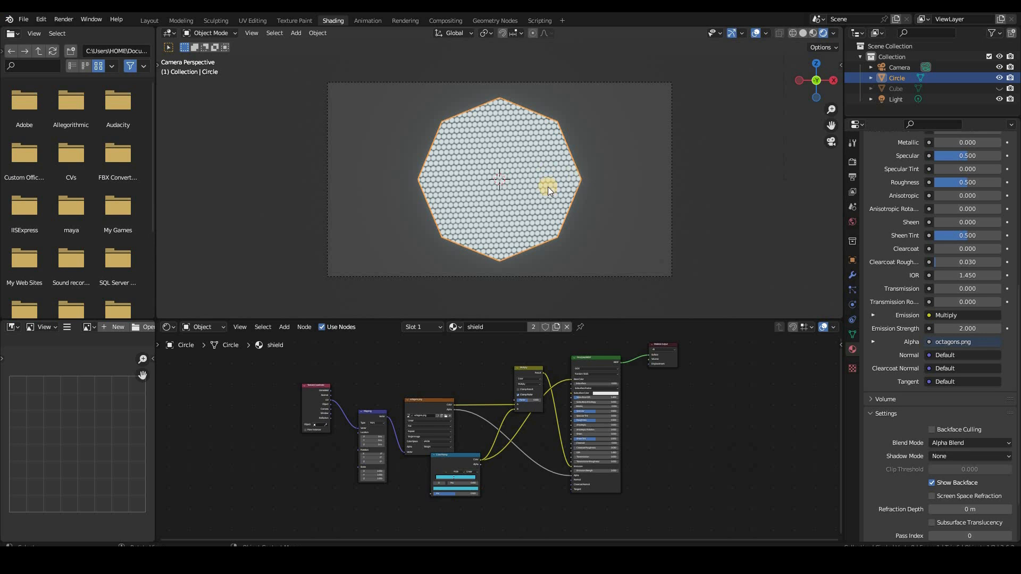
Darken the Color Ramp's stop to deep blue and raise the Multiply node's Factor to 1.000
scroll(548, 187, "up", 2)
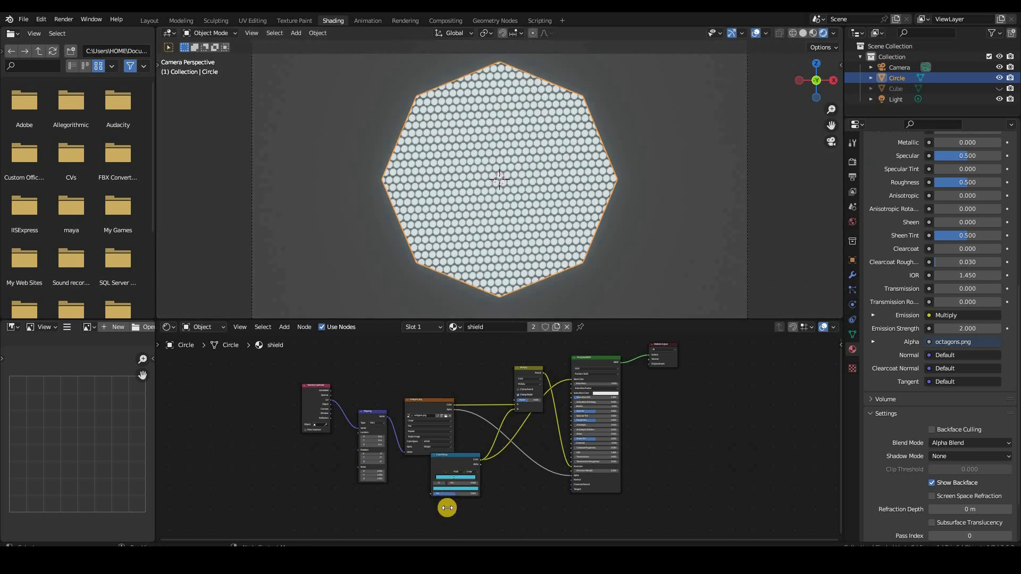
scroll(446, 508, "up", 2)
left_click(456, 520)
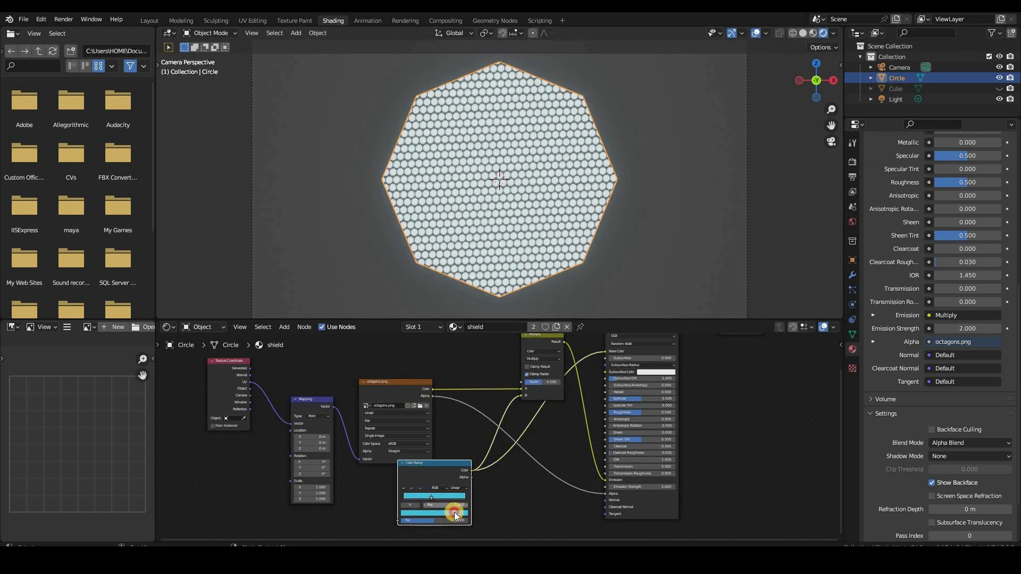
left_click(454, 513)
left_click_drag(435, 442, 453, 321)
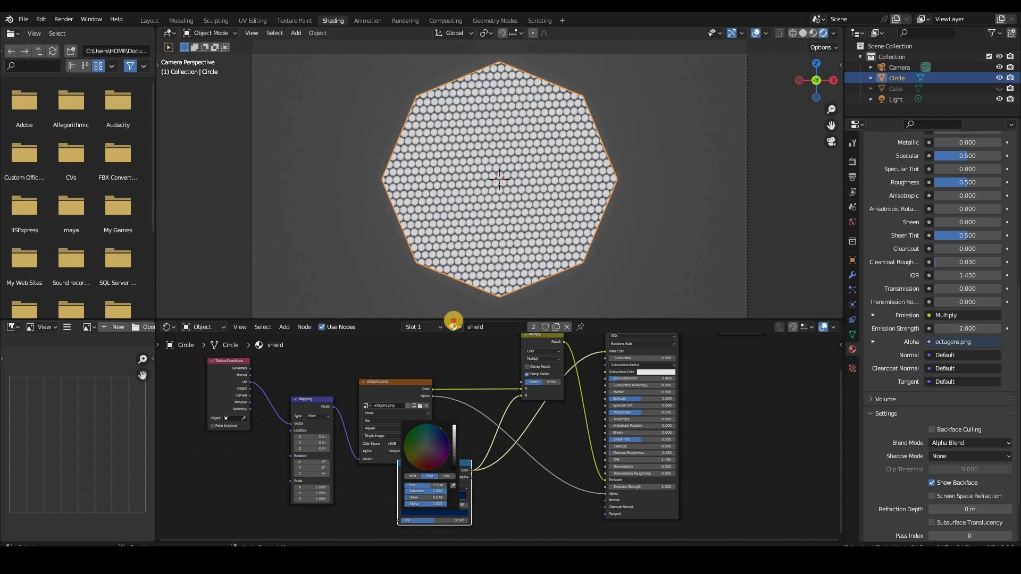
left_click_drag(544, 382, 627, 244)
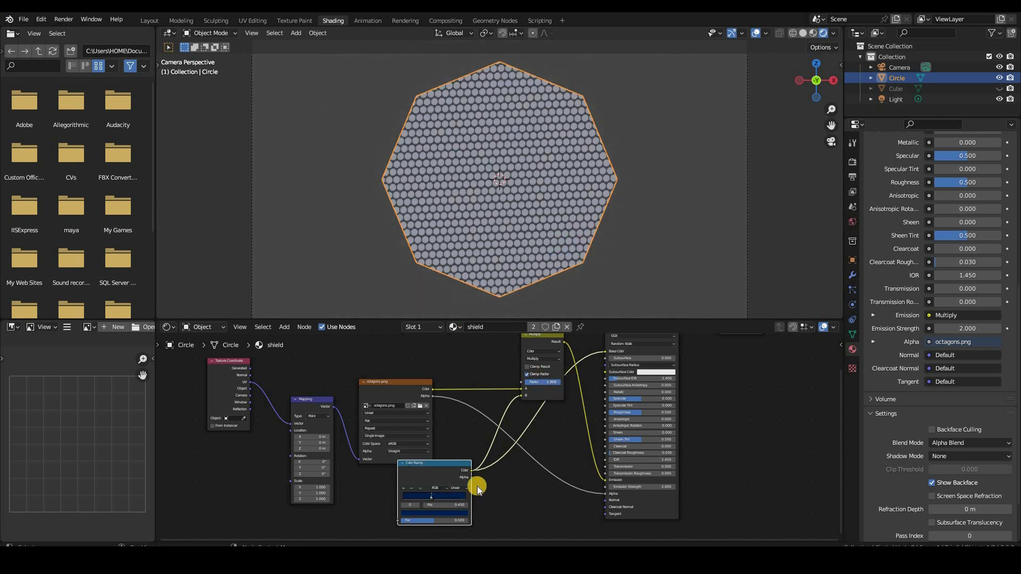
Brighten the Color Ramp's single stop to a vivid cyan
left_click(449, 515)
left_click_drag(433, 463, 479, 417)
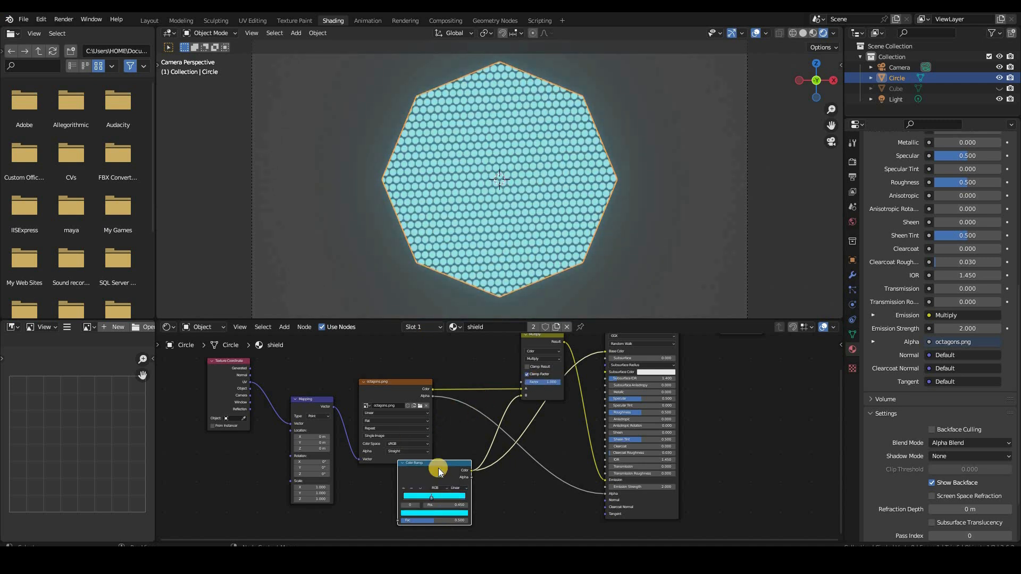
left_click(432, 497)
left_click_drag(432, 431, 515, 398)
left_click_drag(497, 442, 608, 436)
Move the Material Output node farther from the Principled BSDF and insert a Mix Shader on the link between them
scroll(769, 392, "down", 3)
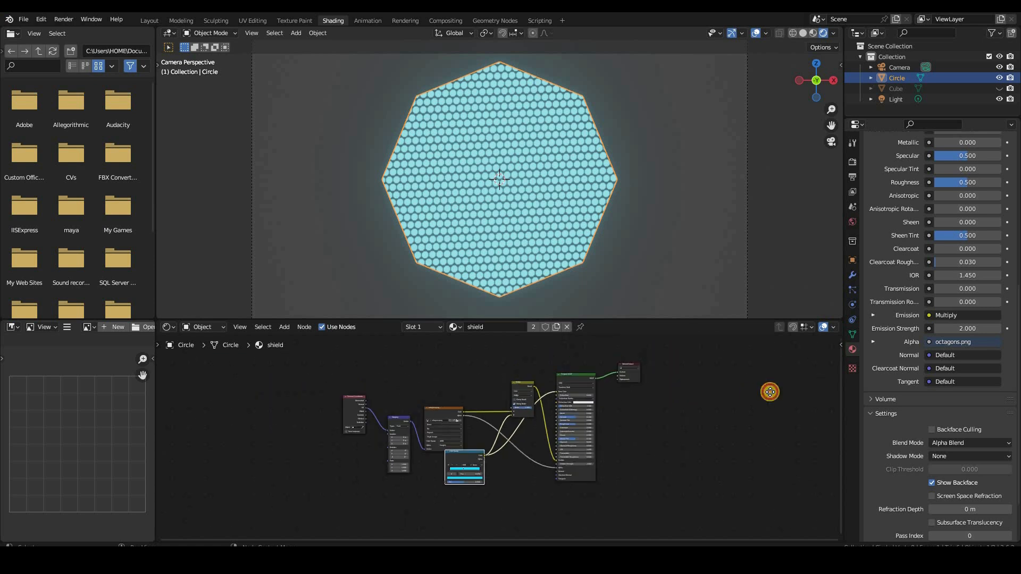
left_click_drag(723, 363, 604, 375)
key("g")
left_click(716, 359)
key("shift+a")
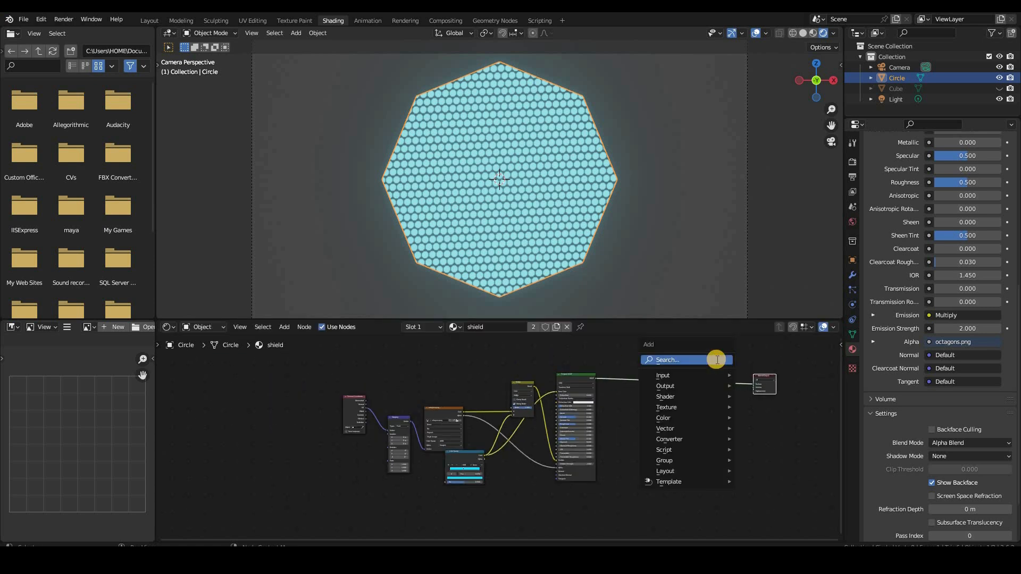
left_click(717, 360)
type("mix")
key("Down")
key("Down")
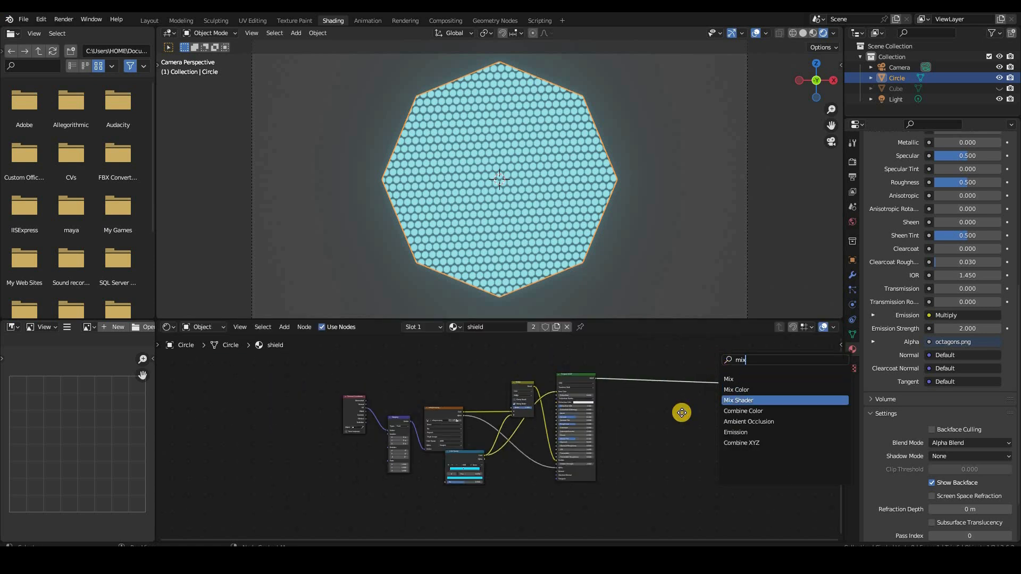
key("Return")
left_click(618, 442)
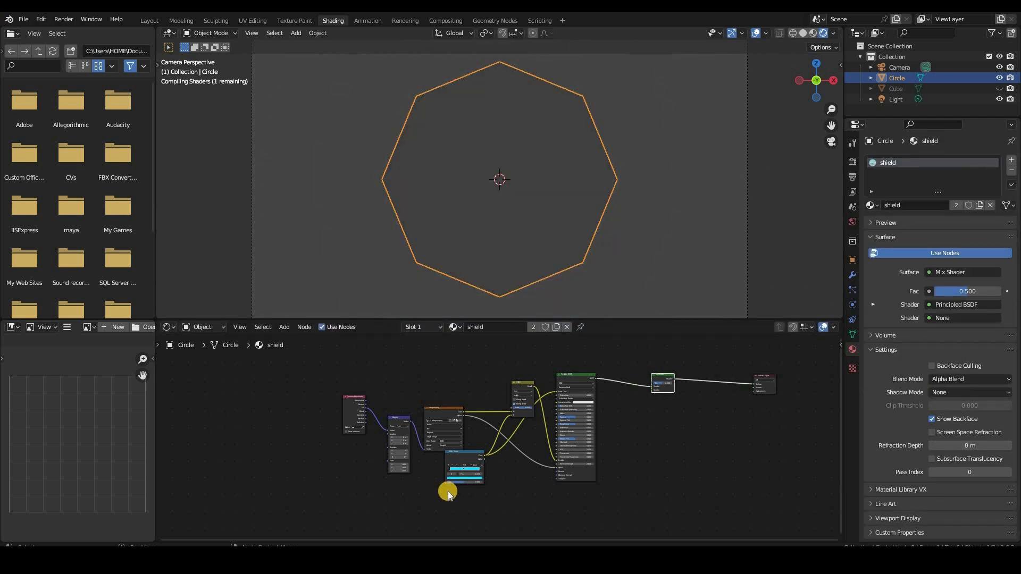
Duplicate the Mix Shader twice and insert both copies in series before the Material Output
scroll(448, 491, "up", 2)
scroll(445, 509, "up", 1)
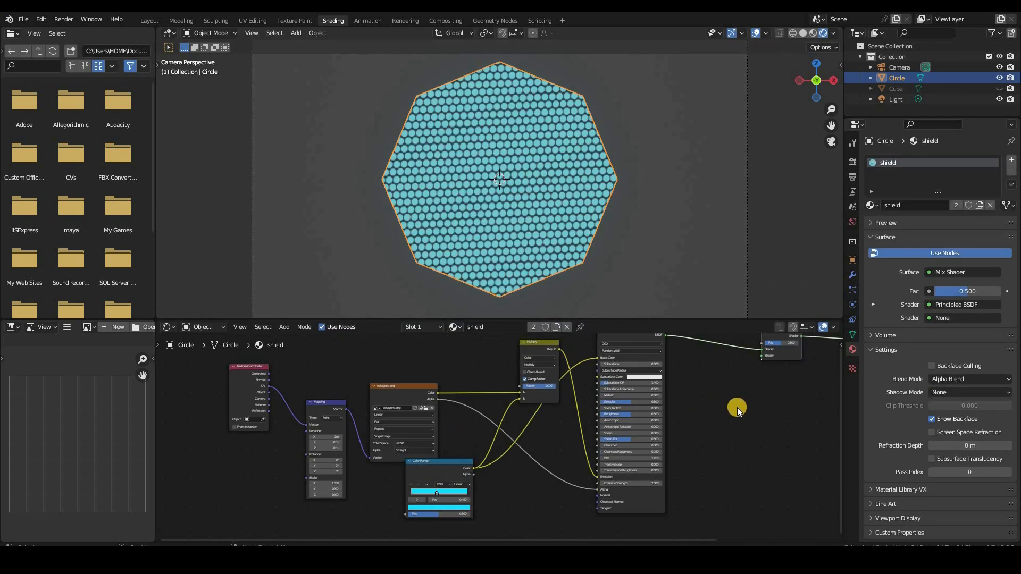
scroll(559, 429, "down", 4)
middle_click_drag(693, 362, 526, 399)
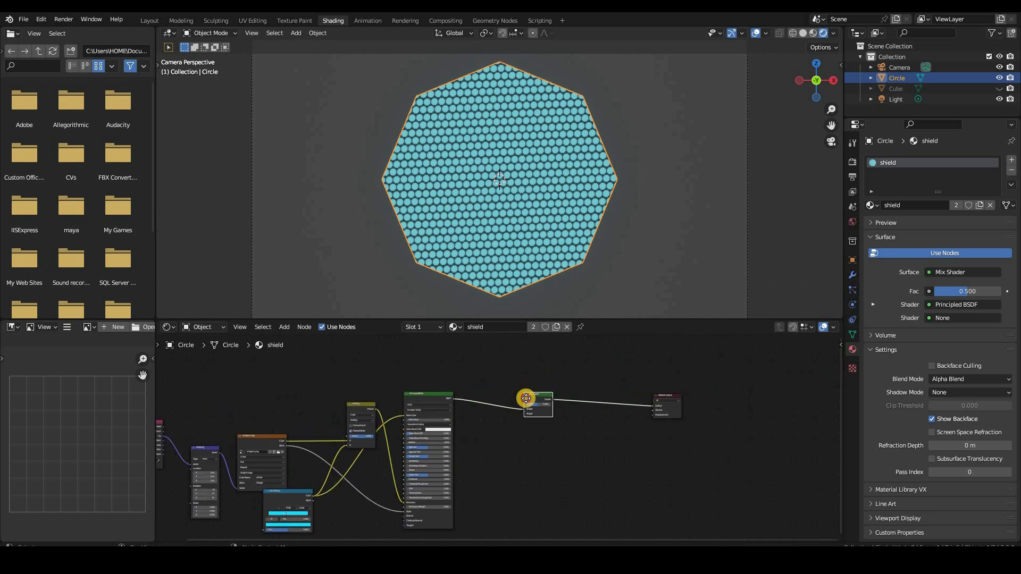
left_click_drag(526, 399, 512, 397)
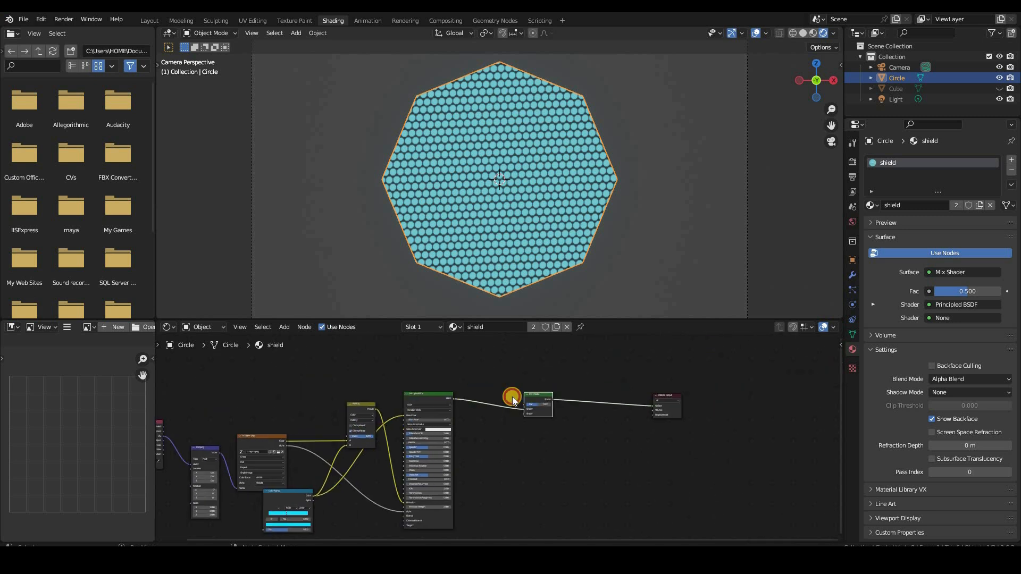
key("shift+d")
left_click(567, 400)
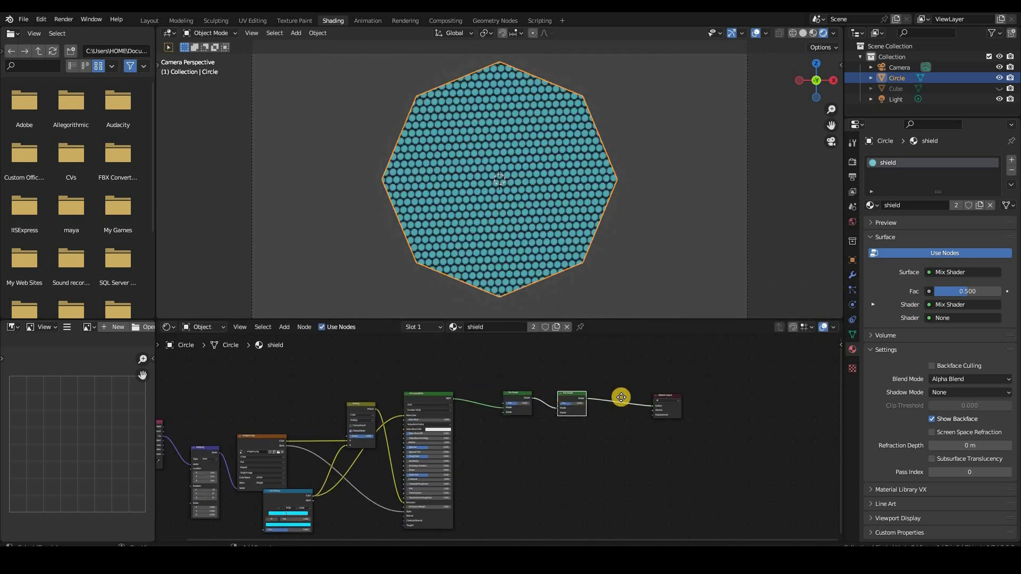
key("shift+d")
left_click(554, 447)
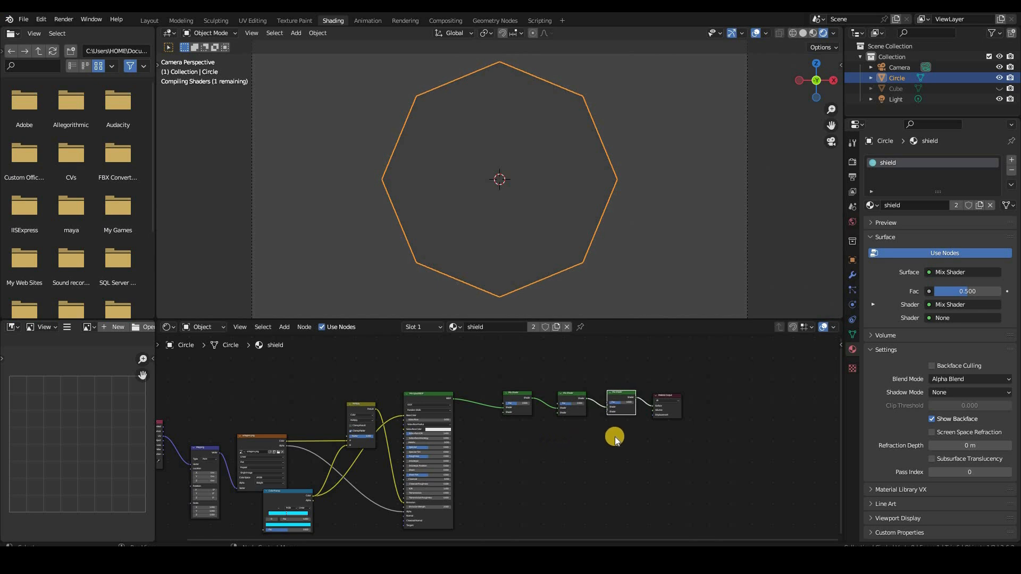
Add a Transparent BSDF below the first Mix Shader and link it to that node's second Shader input
key("shift+a")
type("tra")
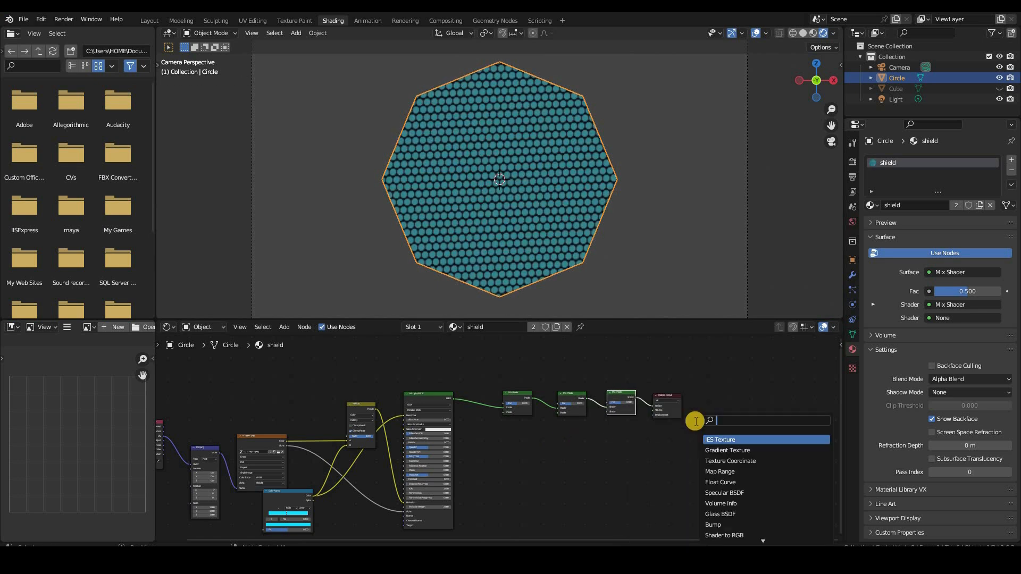
type("n")
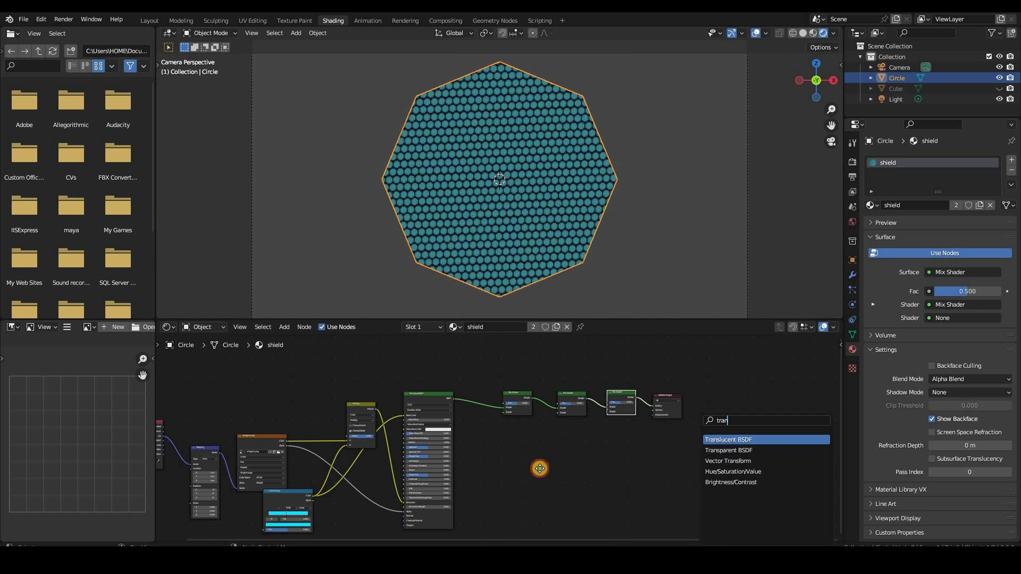
key("Down")
key("Return")
left_click(496, 436)
left_click_drag(493, 437, 529, 416)
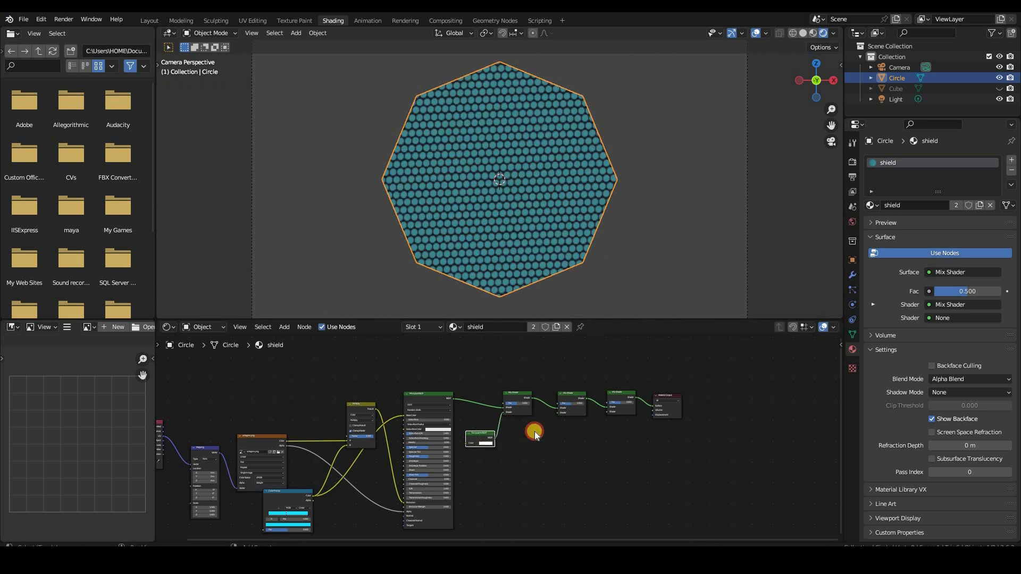
Duplicate the Transparent BSDF twice and link the copies to the second Shader inputs of the second and third Mix Shaders
key("shift+d")
left_click(577, 440)
key("shift+d")
left_click(553, 433)
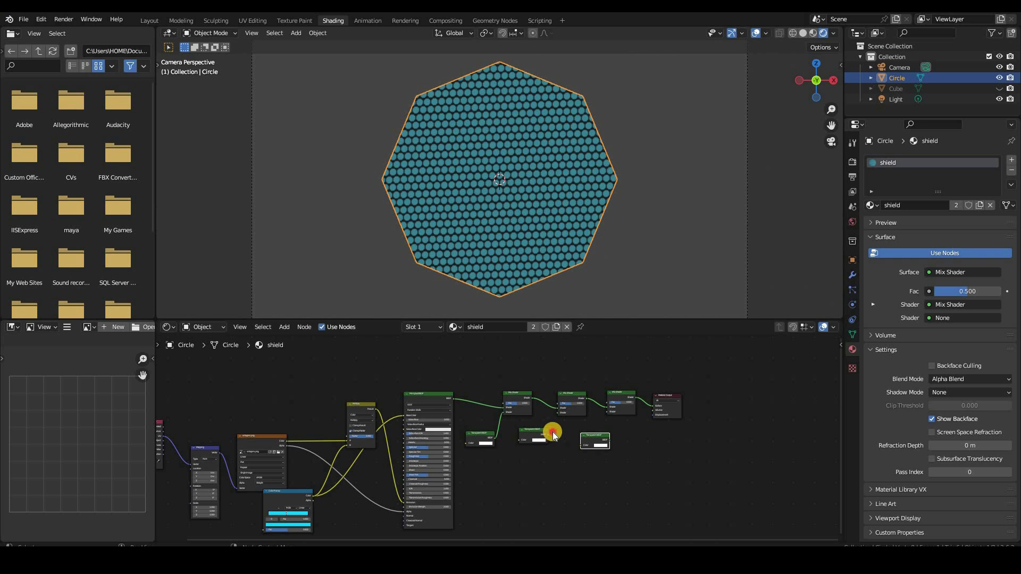
left_click_drag(610, 441, 608, 419)
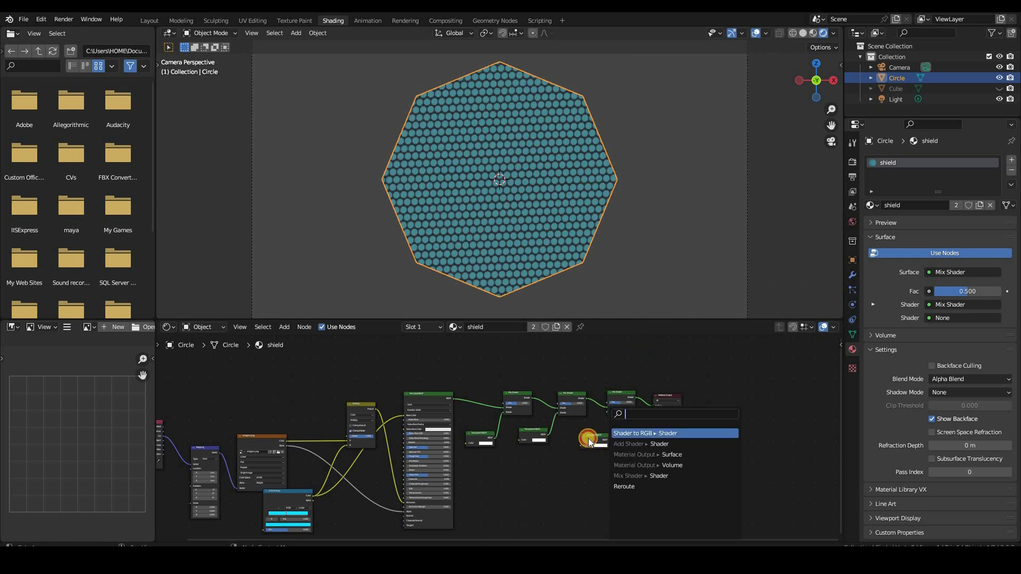
left_click_drag(610, 441, 607, 413)
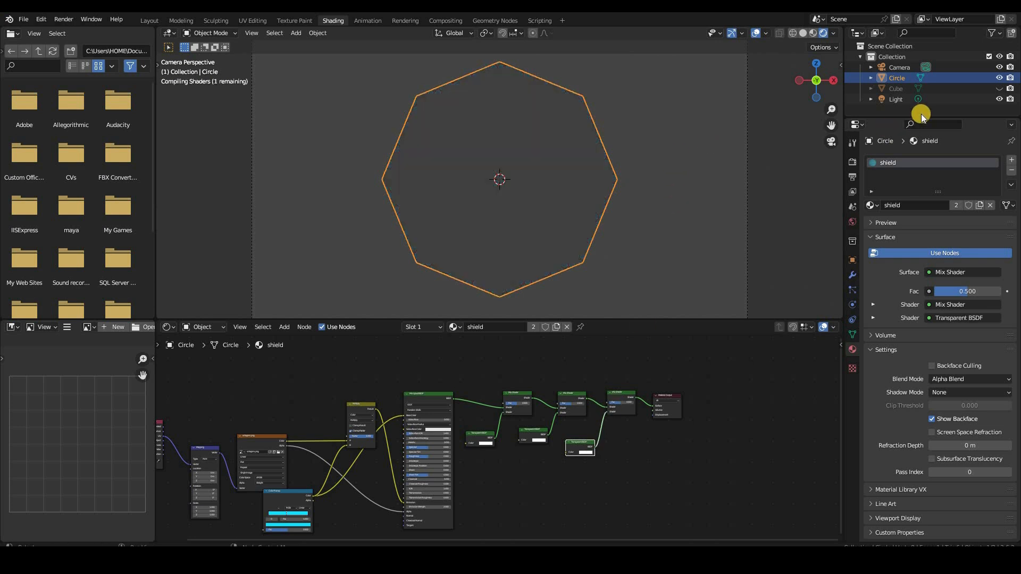
Unhide the Cube object in the scene
left_click(999, 88)
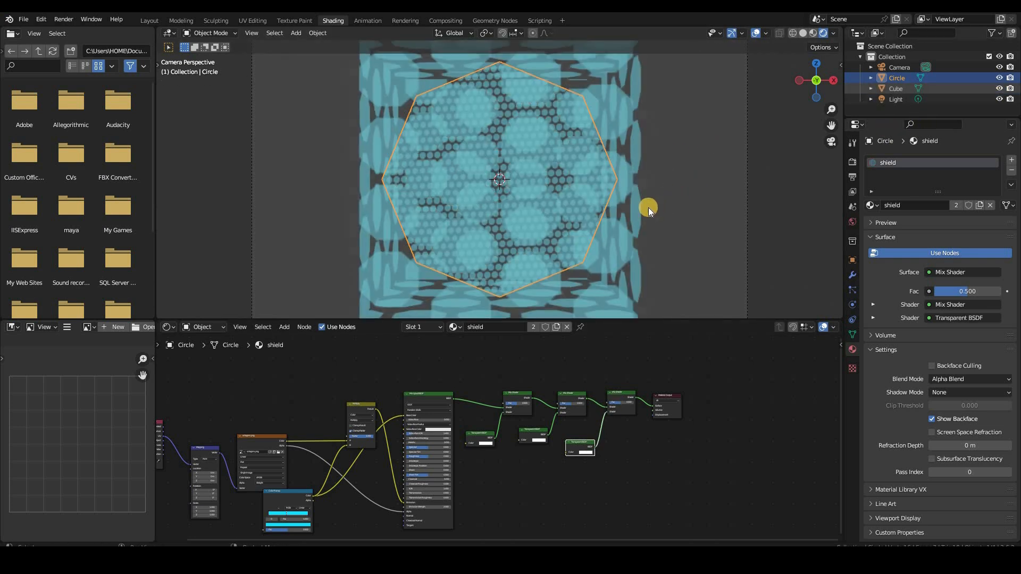
middle_click_drag(480, 225, 532, 227)
scroll(532, 228, "down", 5)
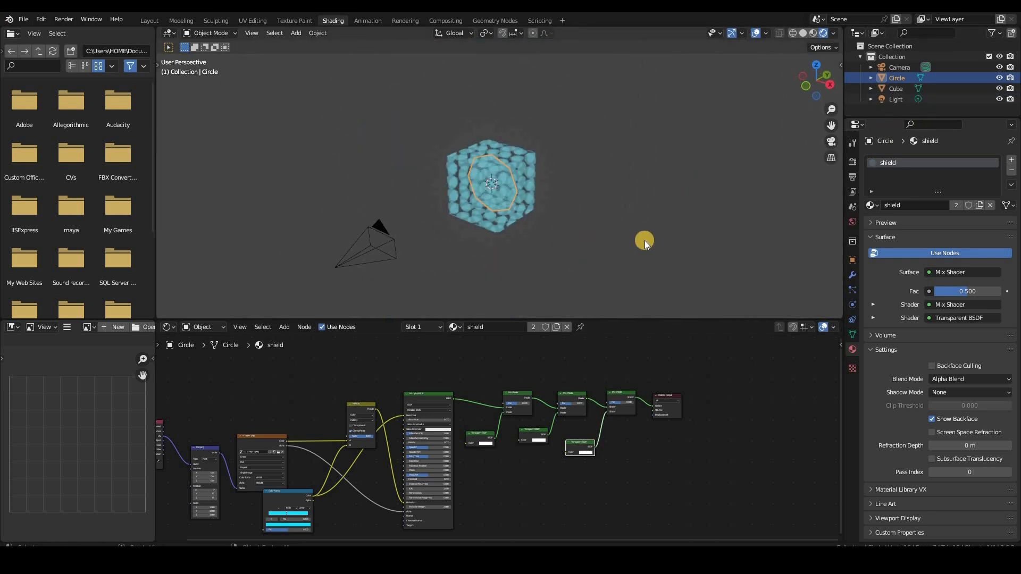
scroll(551, 228, "up", 1)
scroll(551, 228, "up", 2)
Scale the Cube down to less than the shield's size and move it along the global Y axis behind the shield
key("s")
right_click(509, 222)
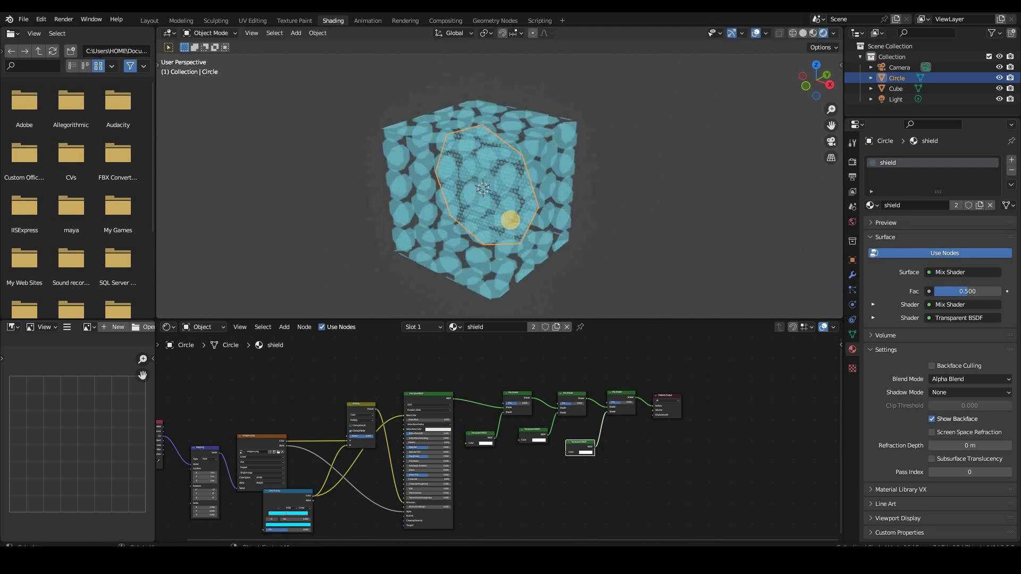
left_click(510, 220)
key("s")
left_click(540, 213)
key("g")
key("y")
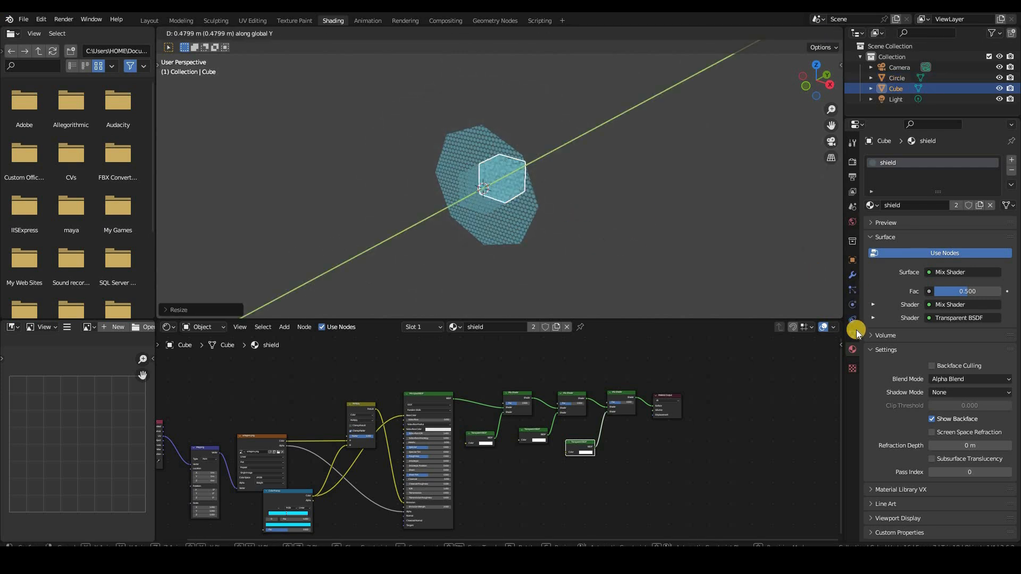
left_click(969, 203)
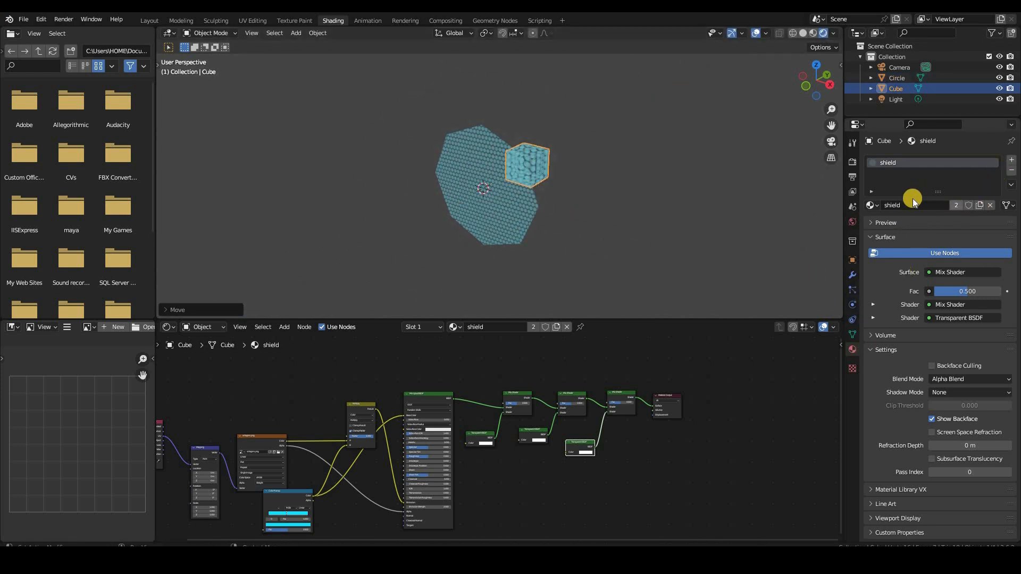
Give the Cube a new default material in a second slot and remove its shield material slot
left_click(1012, 161)
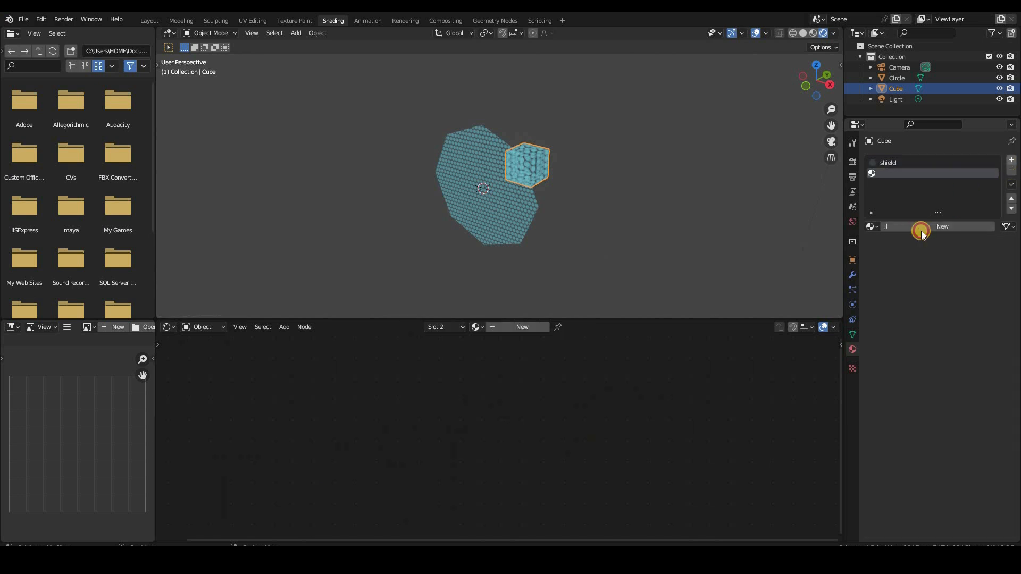
left_click(922, 229)
left_click(1012, 172)
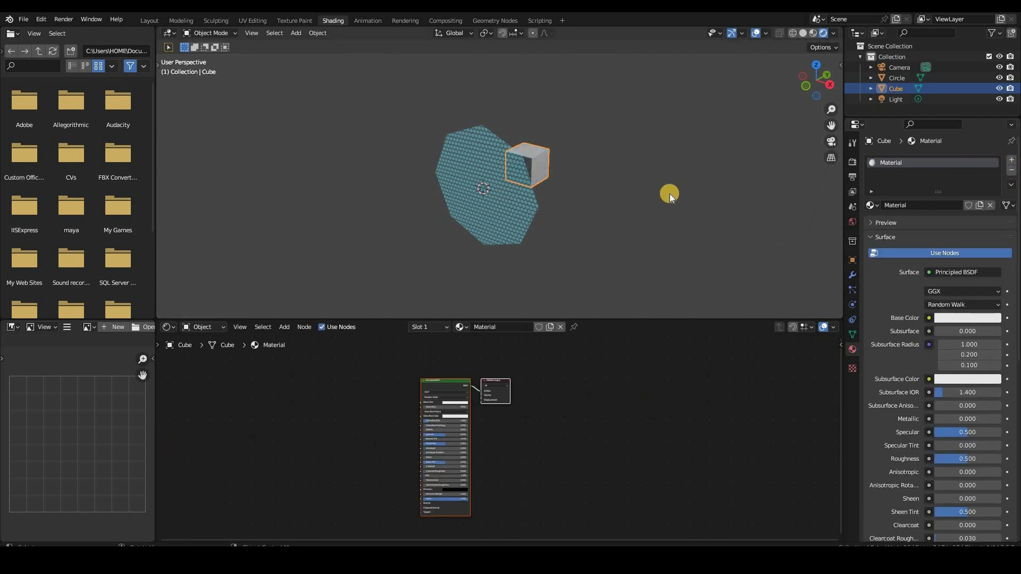
View the Cube through the shield and expand the Eevee Bloom settings
key("KP_0")
middle_click_drag(618, 205, 610, 229)
left_click(852, 162)
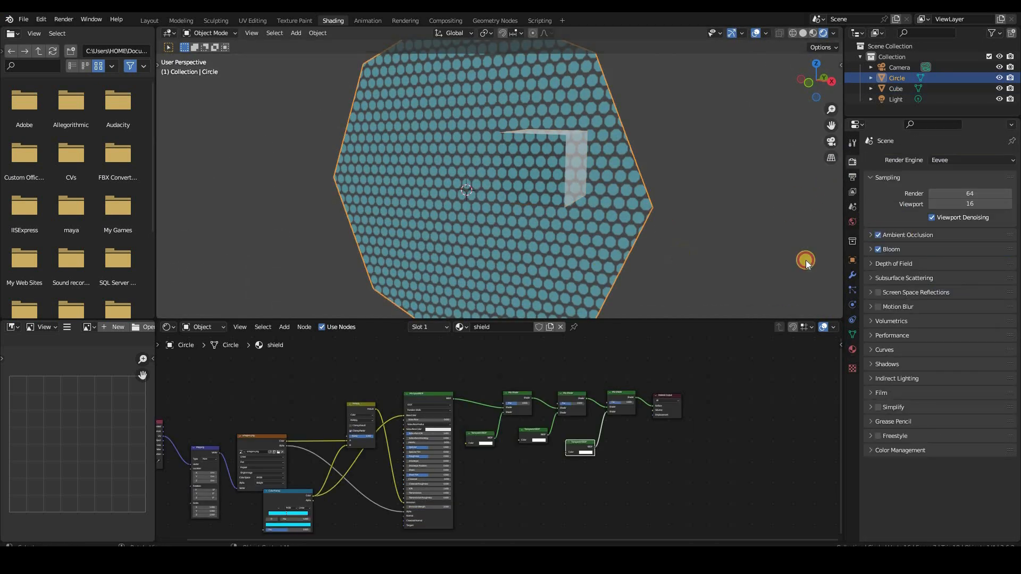
left_click(870, 250)
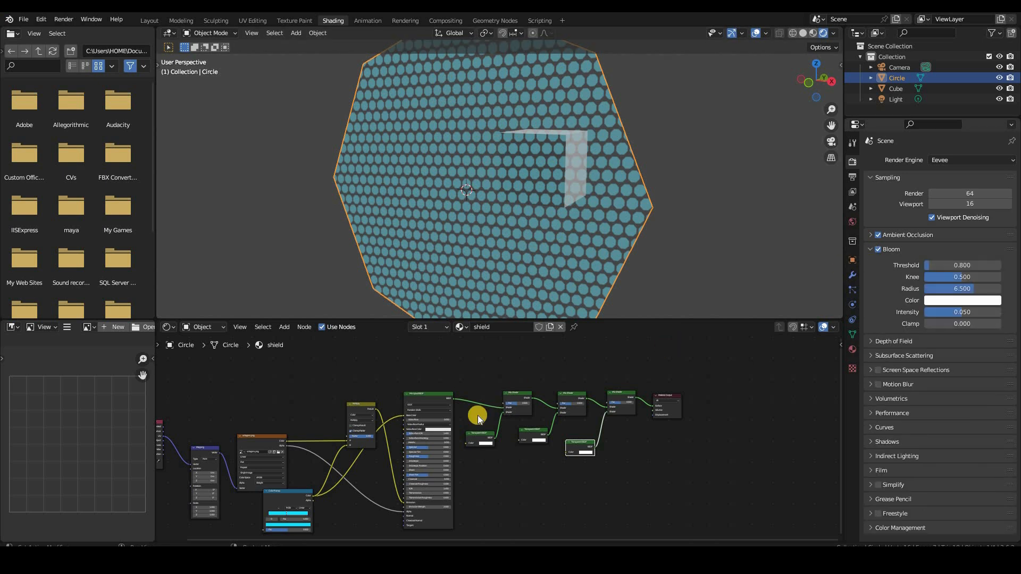
Try raising the Principled BSDF's Emission Strength to about 13.8 and undo the change
scroll(546, 447, "up", 3)
middle_click_drag(507, 475, 629, 386)
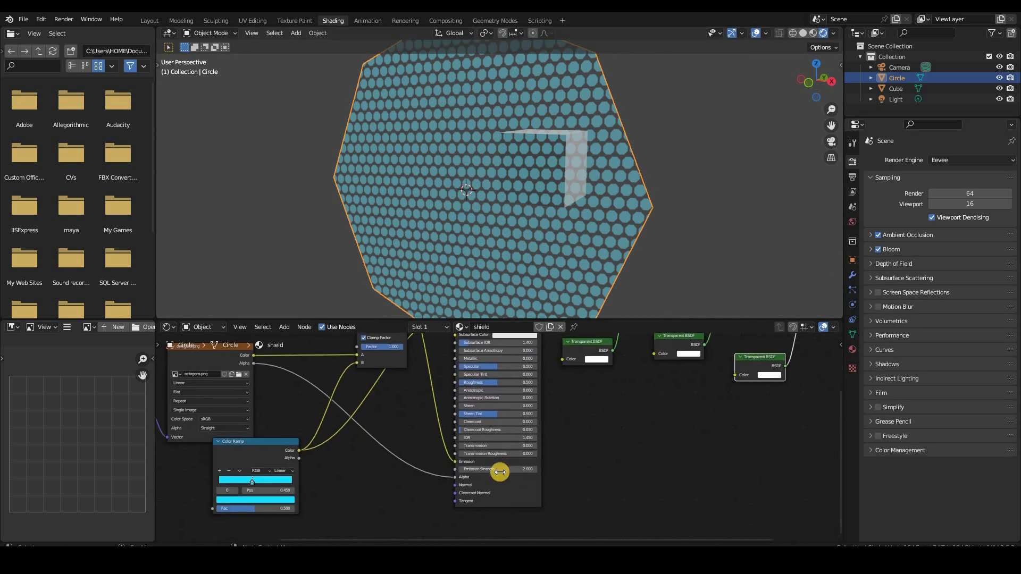
left_click_drag(500, 471, 612, 331)
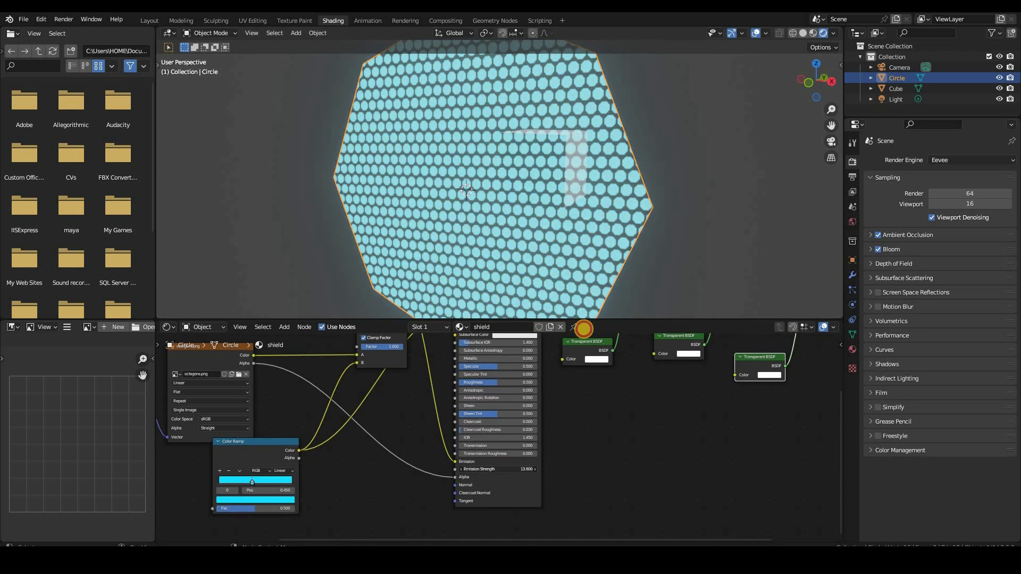
key("ctrl+z")
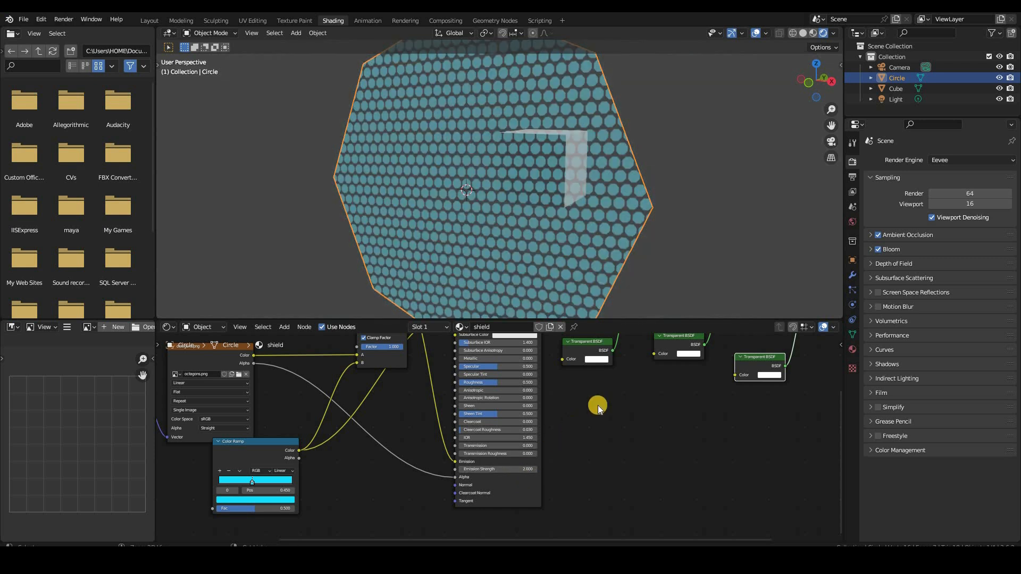
Add a Color Ramp node above the Mix Shaders and connect its Color output to the second Mix Shader's Fac
middle_click_drag(598, 405, 580, 451)
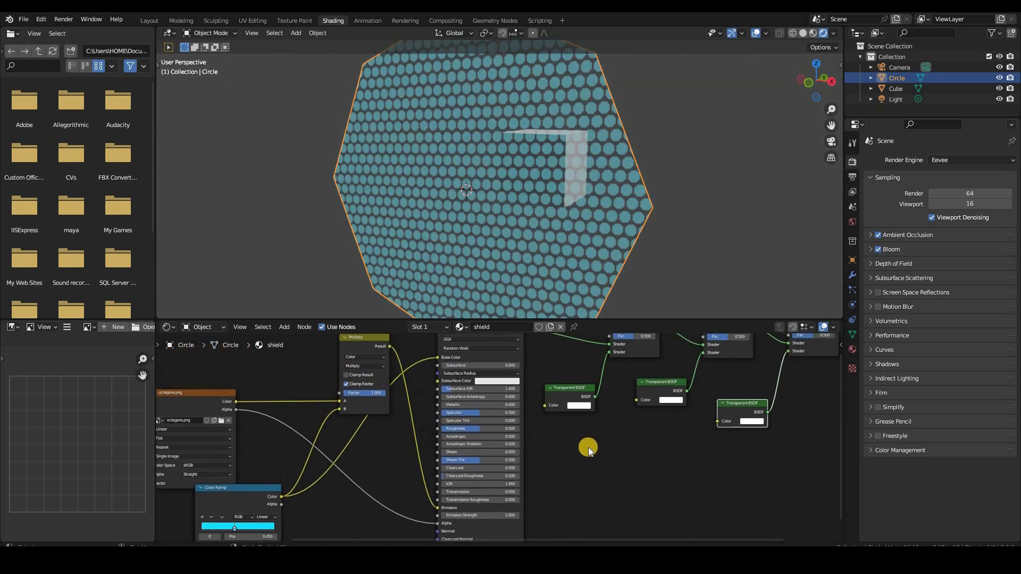
middle_click_drag(552, 513, 542, 541)
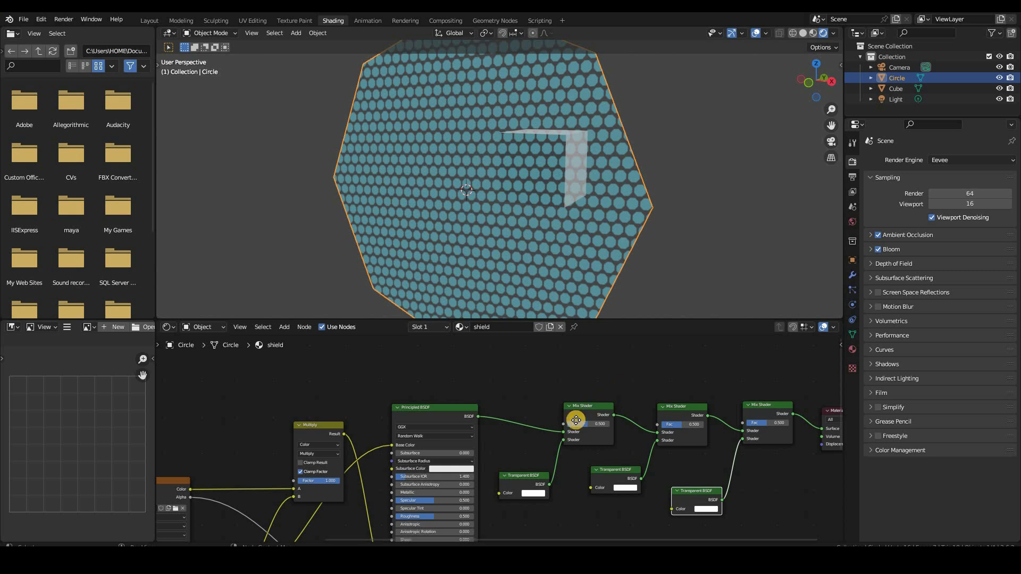
mouse_move(564, 384)
middle_mouse_down()
mouse_move(528, 411)
mouse_move(550, 404)
middle_mouse_up()
key("shift+a")
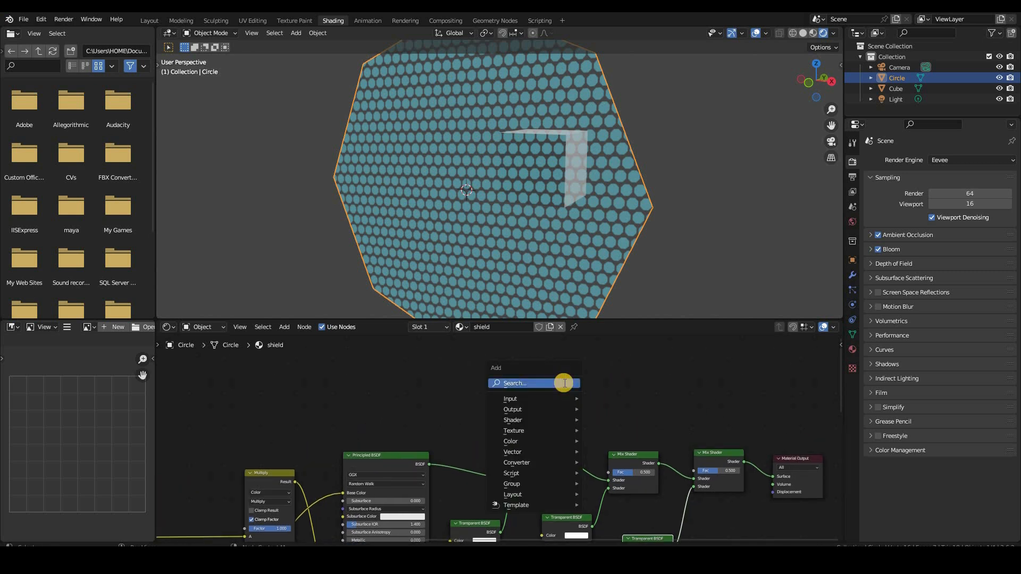
type("colo")
key("Down")
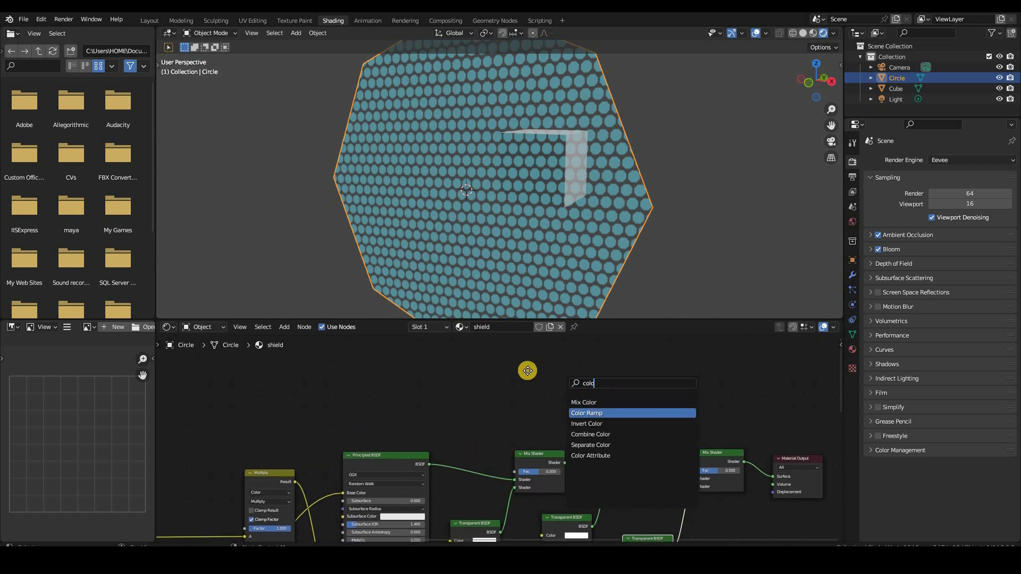
key("Return")
left_click(578, 380)
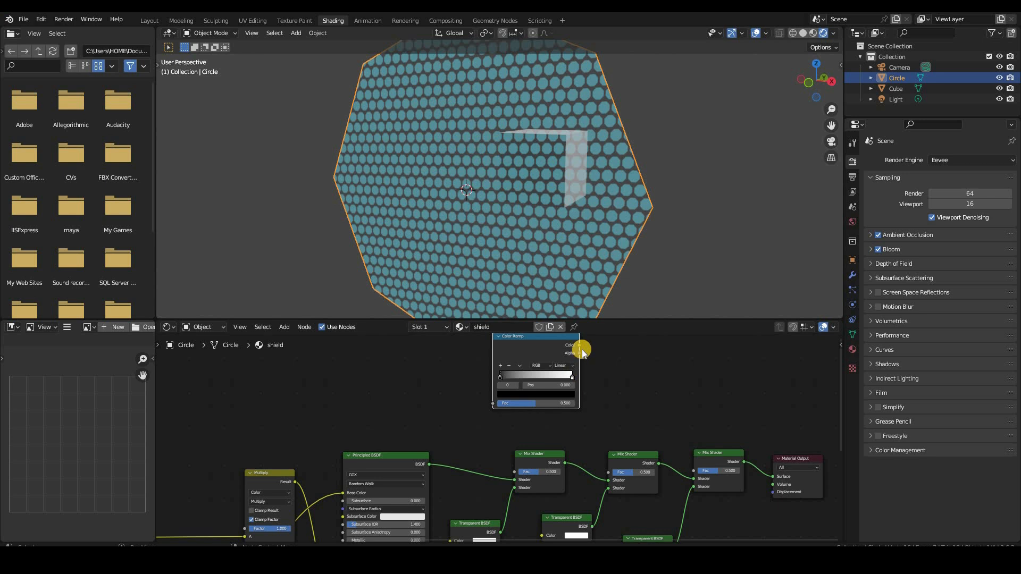
left_click_drag(608, 474, 493, 391)
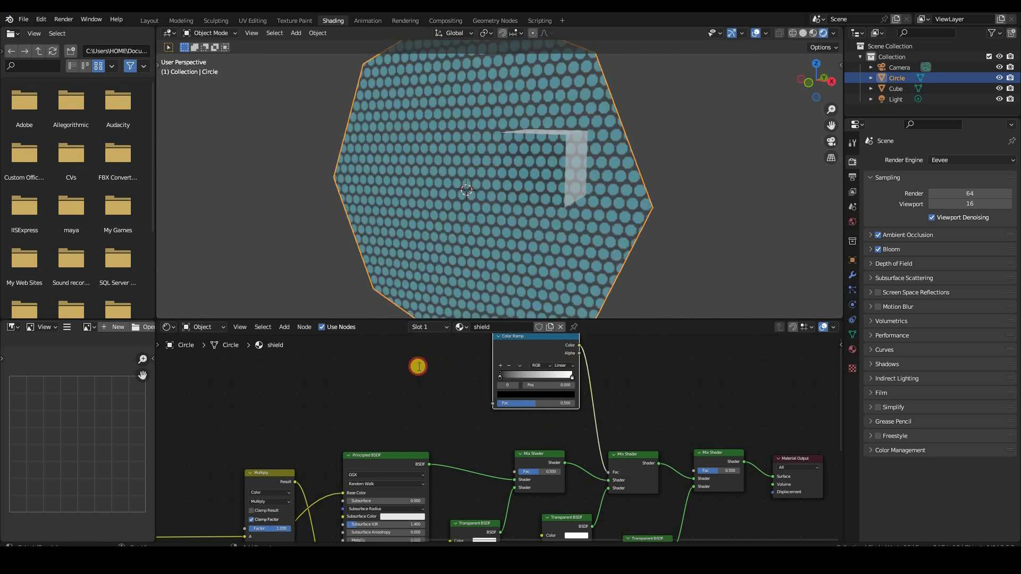
Add a Noise Texture node beside the new Color Ramp and connect its Fac output to the ramp's Fac input
key("shift+a")
type("noi")
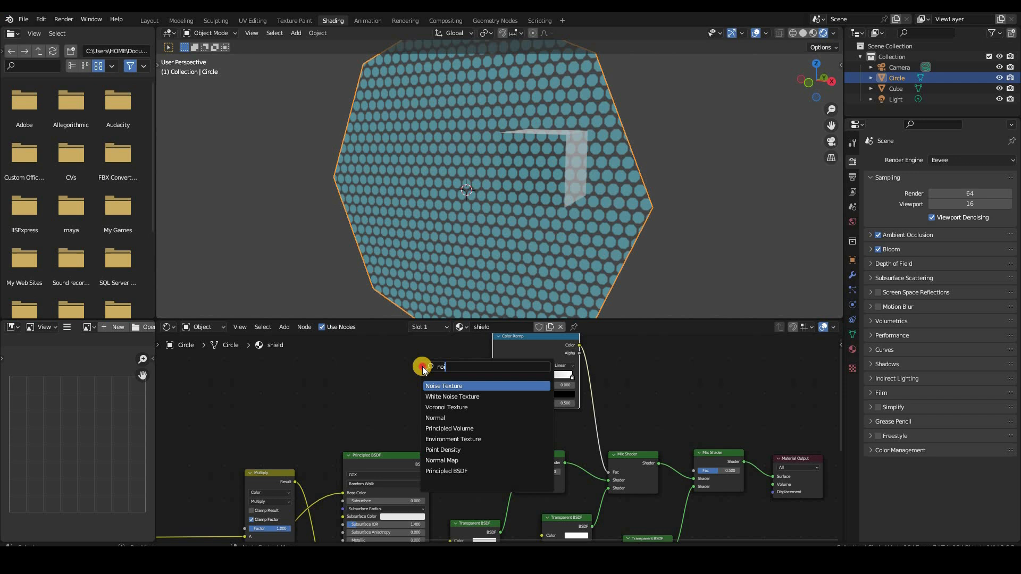
key("Return")
left_click(433, 359)
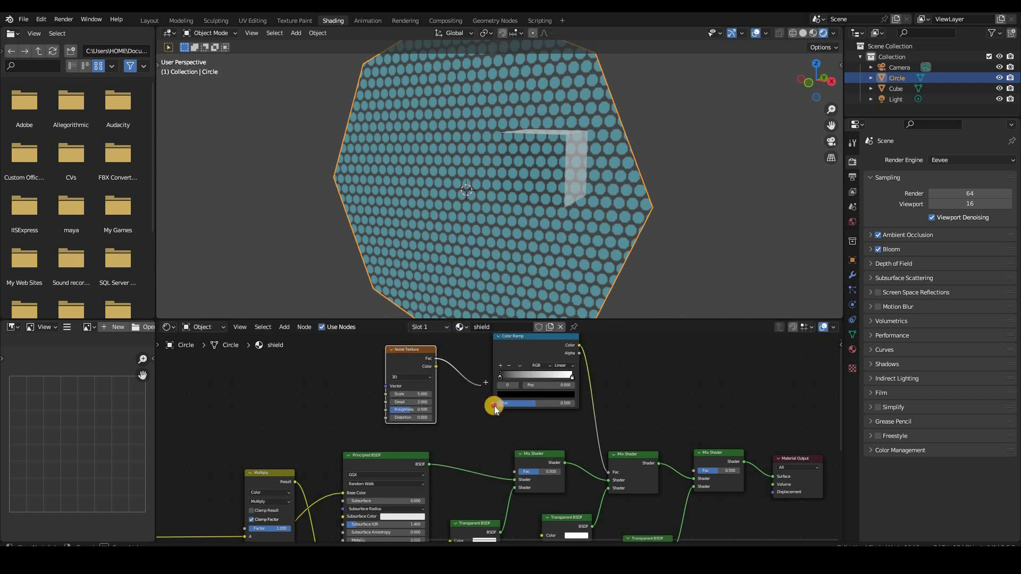
left_click_drag(494, 409, 492, 403)
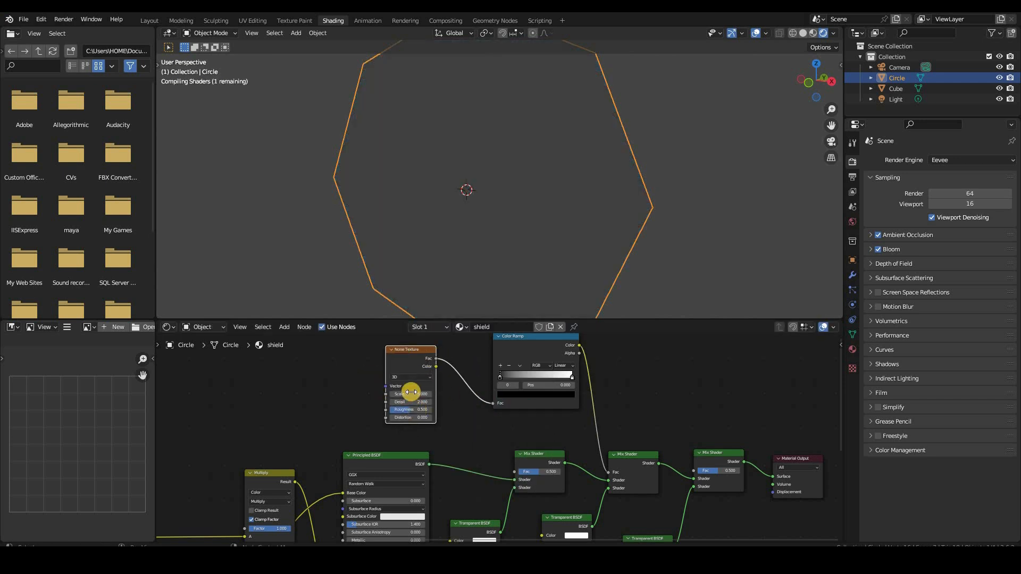
Set the Noise Texture's Scale to 50 and move the connected Color Ramp's white stop to about 0.69
left_click(412, 393)
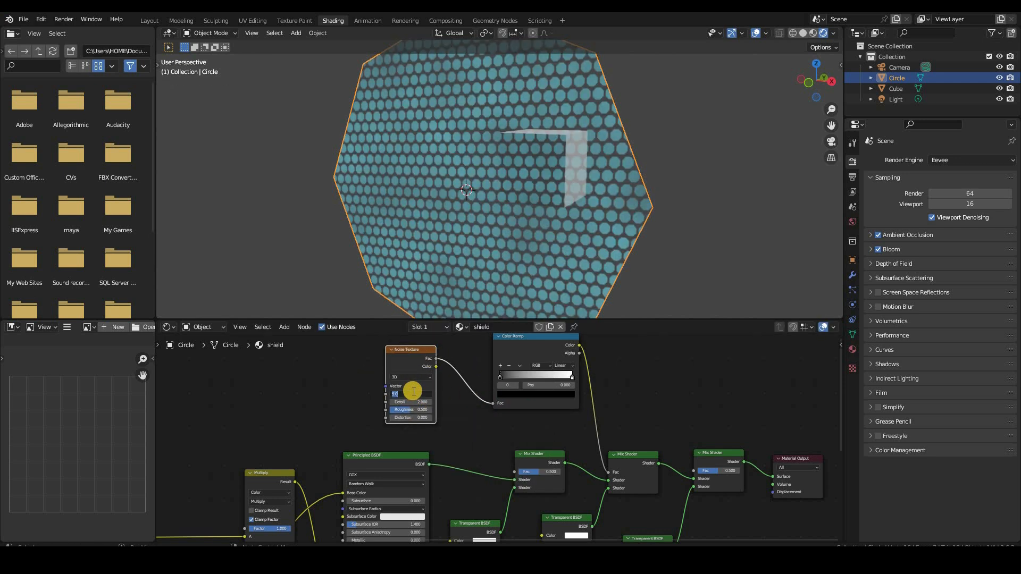
key("Return")
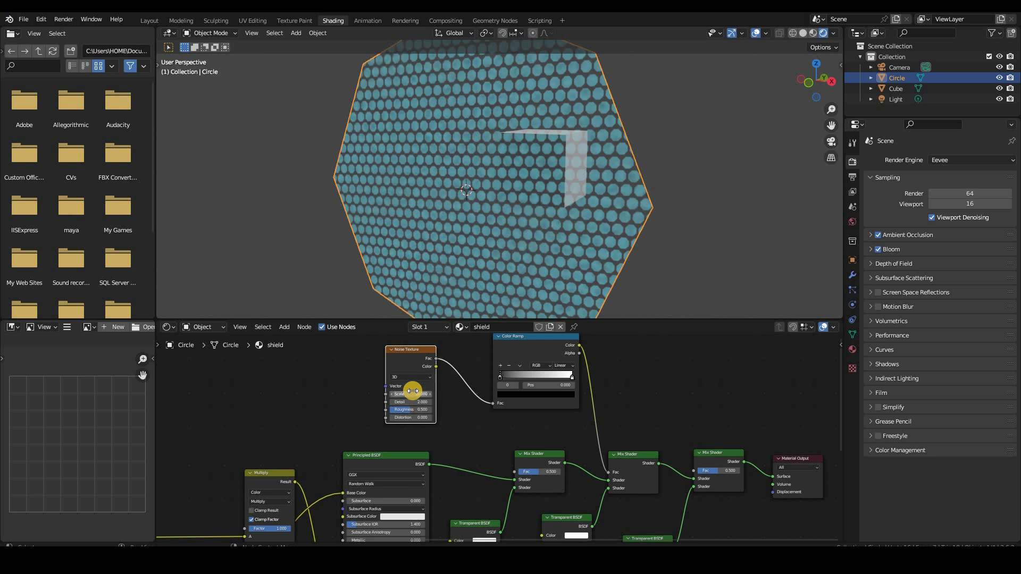
left_click_drag(569, 376, 547, 375)
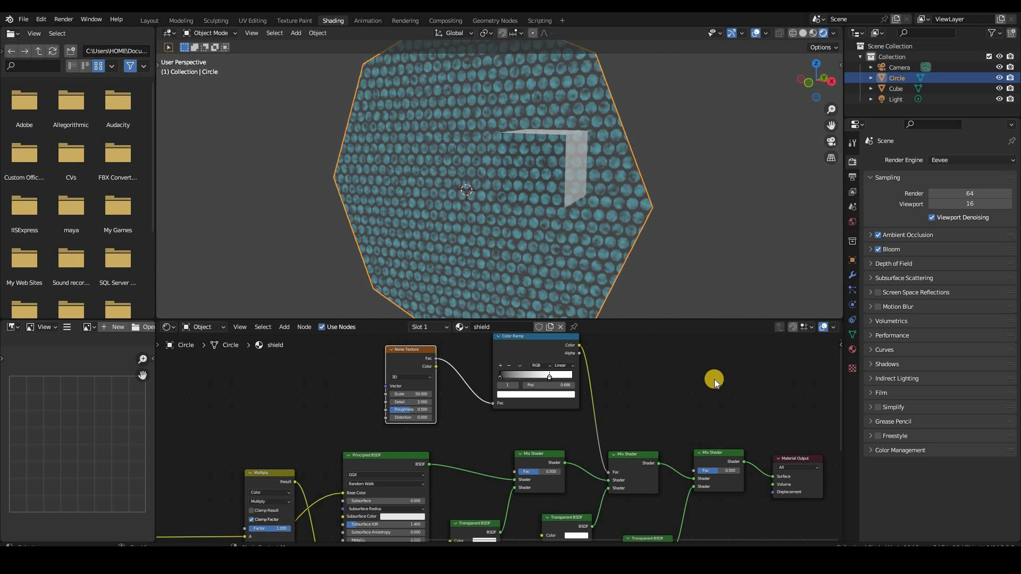
Duplicate the noise Color Ramp and move the last Mix Shader and Material Output farther from the second Mix Shader
scroll(550, 382, "down", 2)
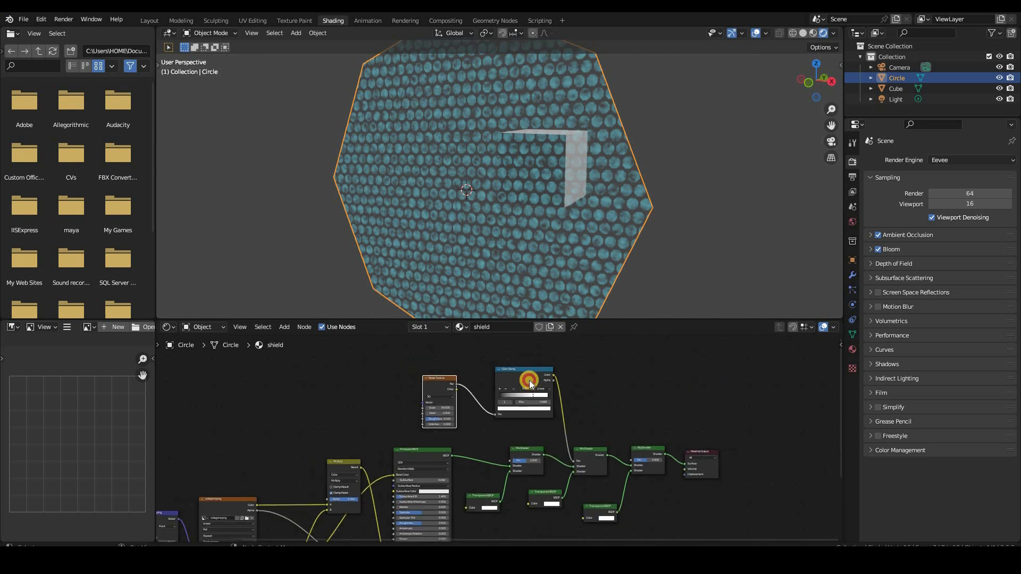
key("shift+d")
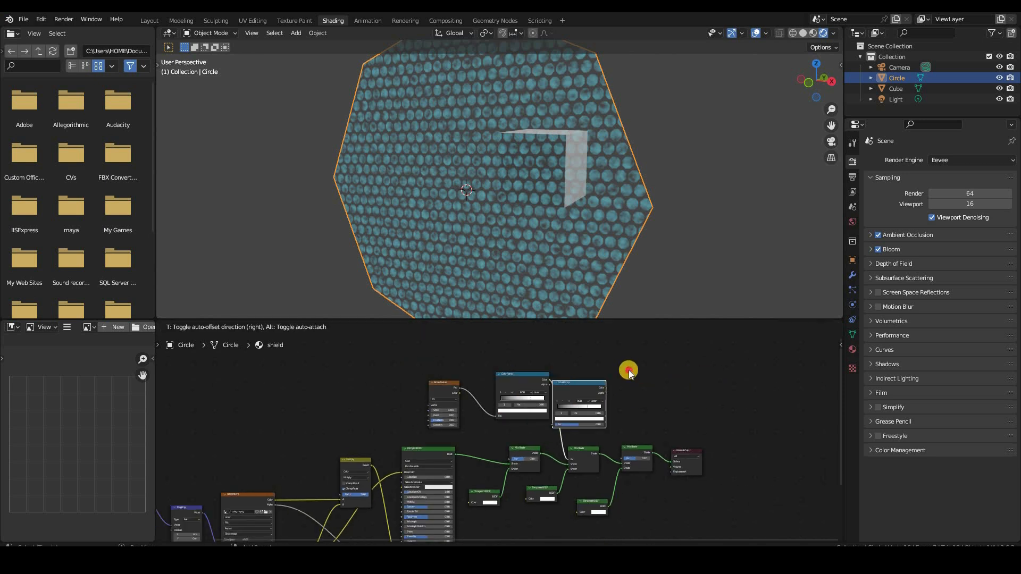
left_click(714, 514)
left_click_drag(715, 514, 634, 452)
key("g")
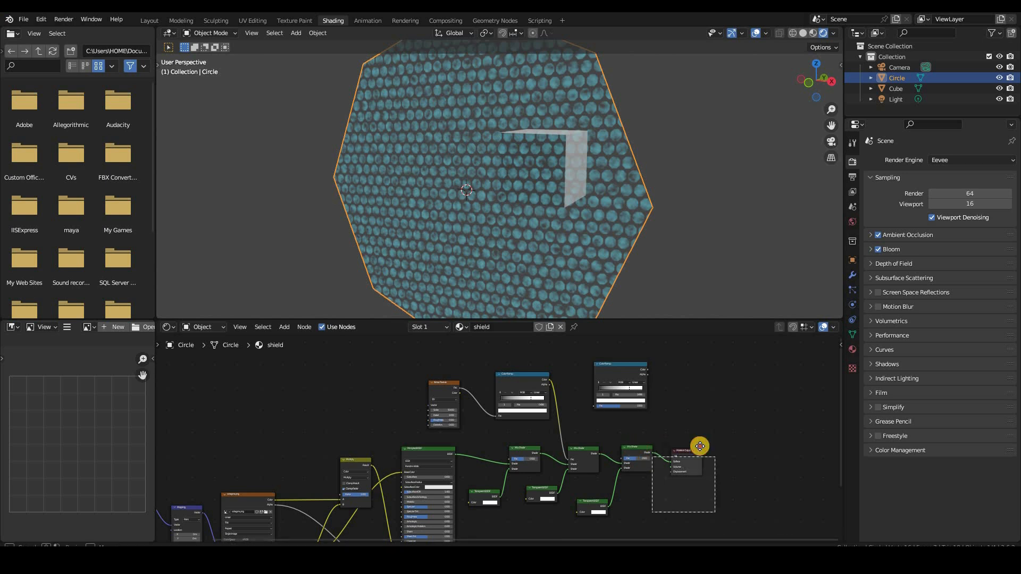
left_click(700, 447)
left_click_drag(599, 362, 640, 400)
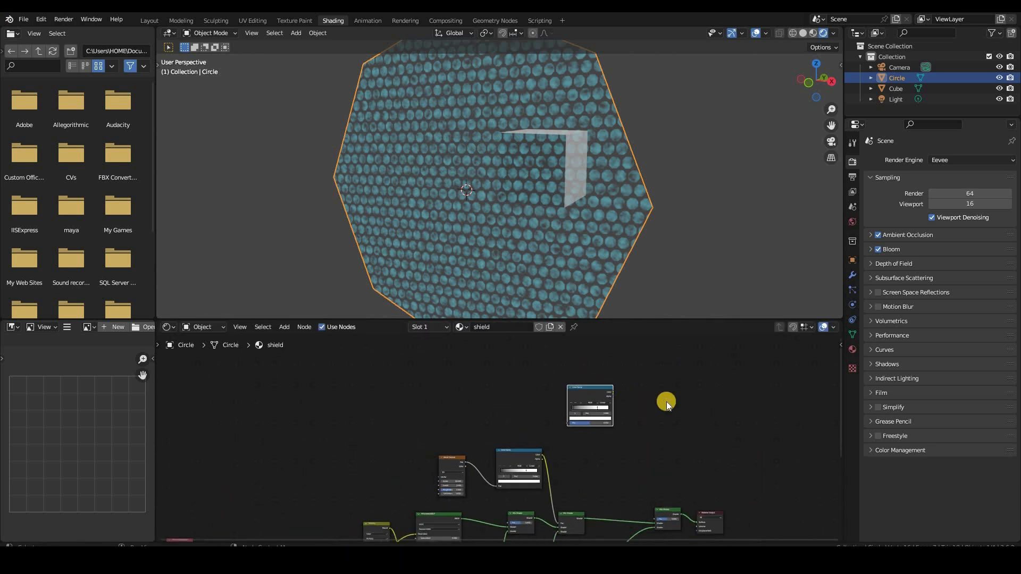
Connect the duplicated Color Ramp's Color to the last Mix Shader's Fac and shift its white stop slightly toward the black one
scroll(604, 370, "down", 2)
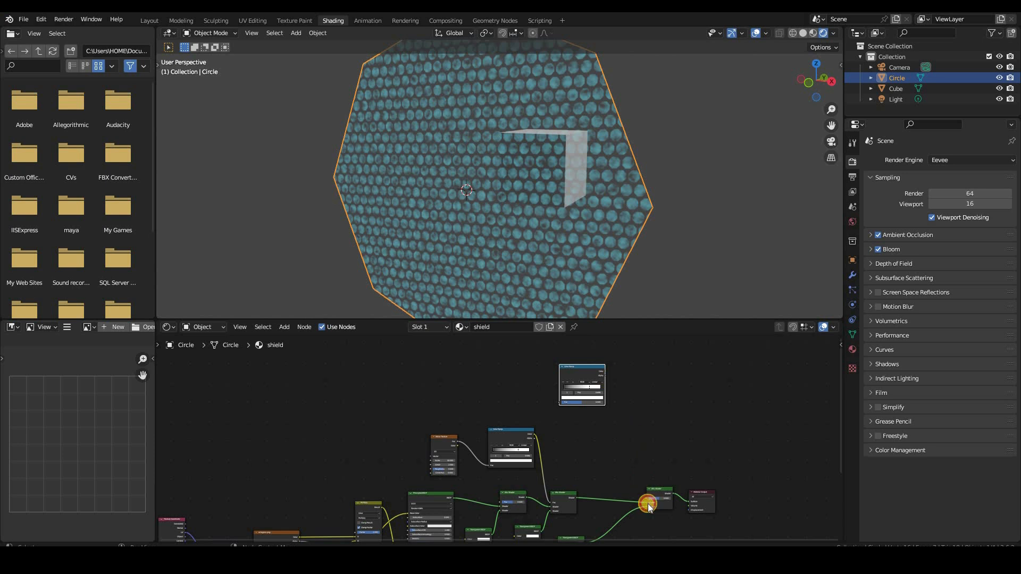
left_click_drag(605, 372, 647, 497)
left_click(589, 388)
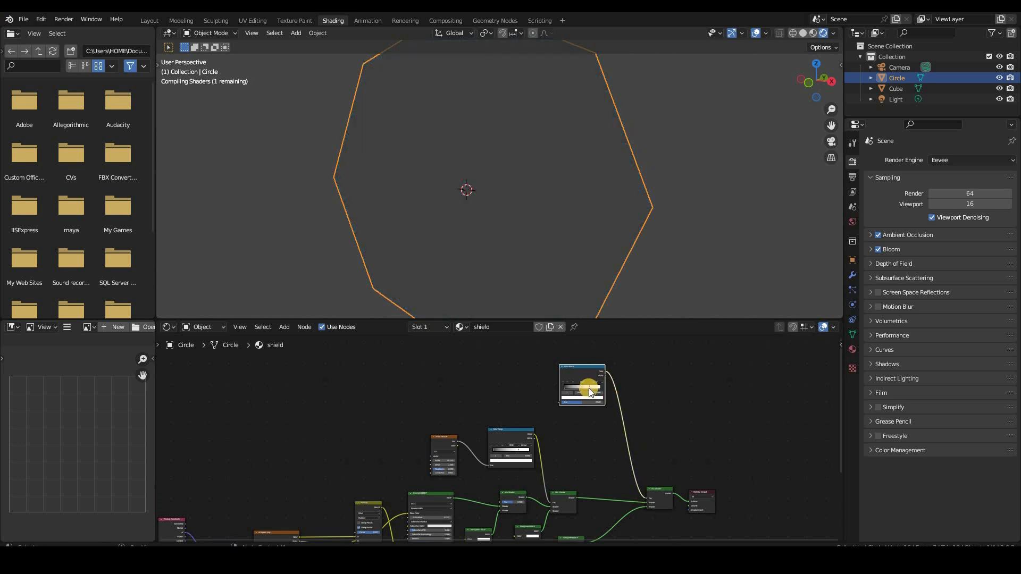
left_click_drag(589, 389, 582, 390)
left_click(583, 390)
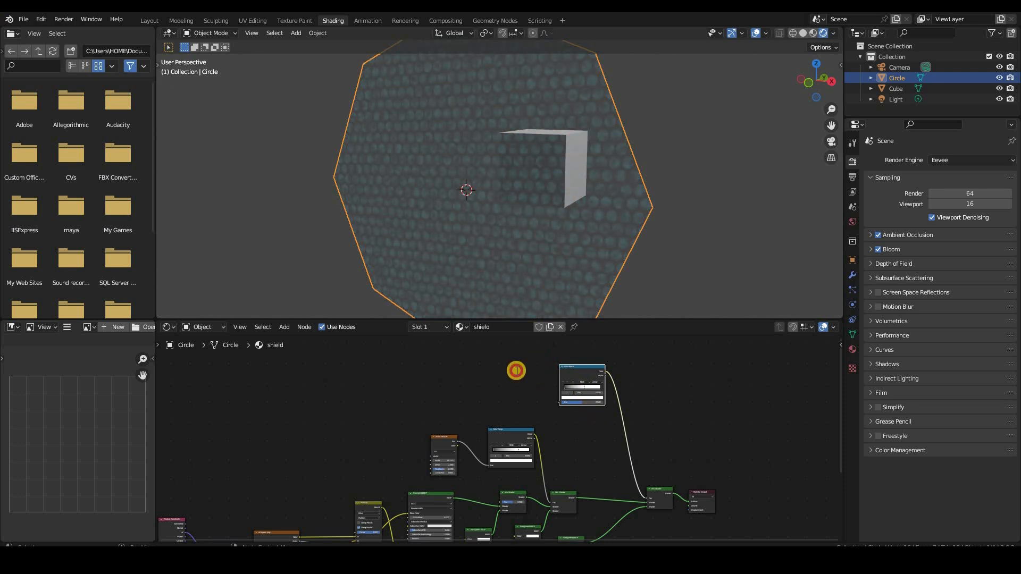
Add a Gradient Texture node beside the duplicated Color Ramp
key("shift+a")
type("grad")
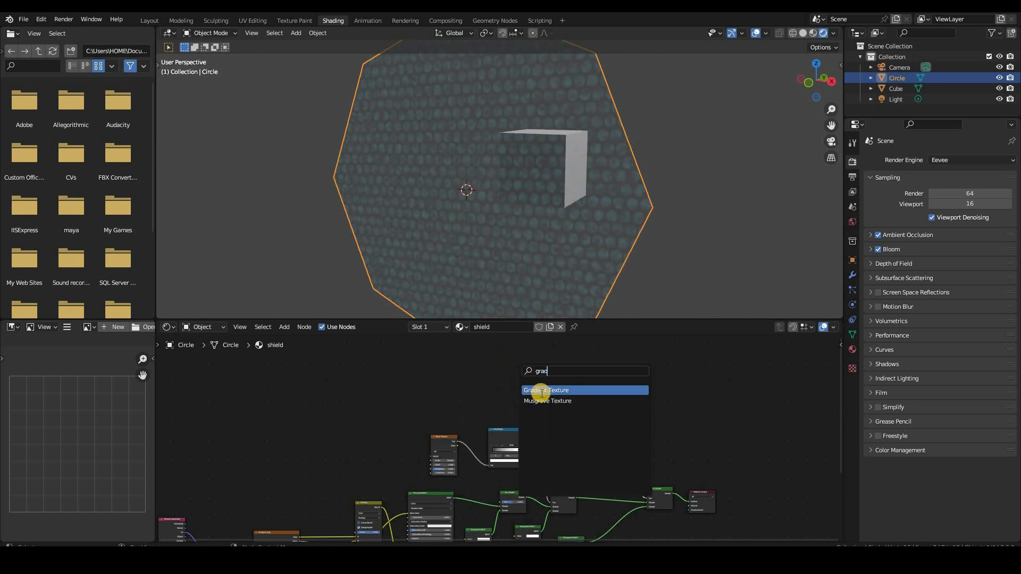
left_click(530, 391)
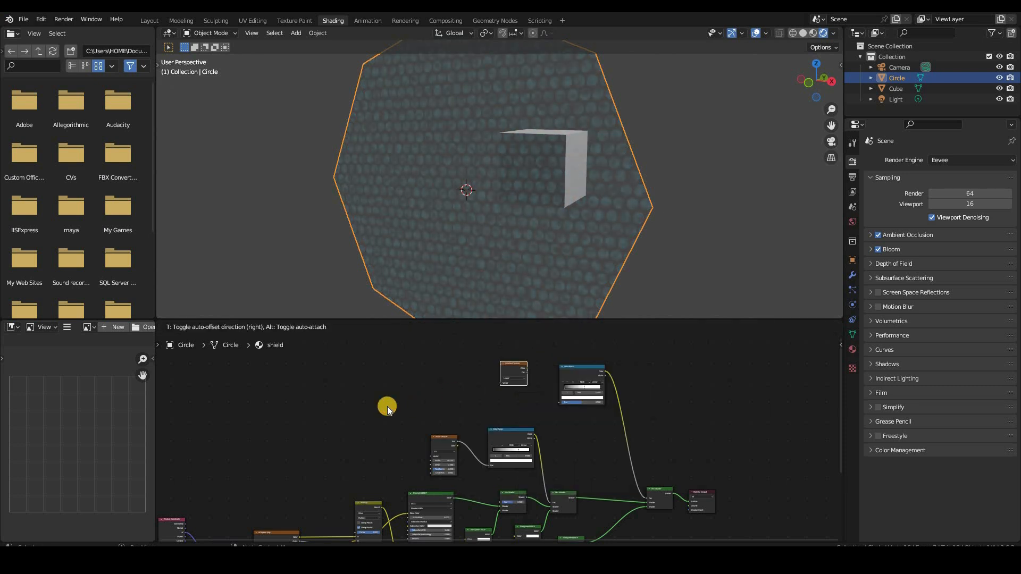
left_click(520, 511)
Duplicate the Texture Coordinate and Mapping nodes, wiring the copies' Object output through Mapping into the Gradient Texture's Vector
middle_click_drag(234, 503, 367, 400)
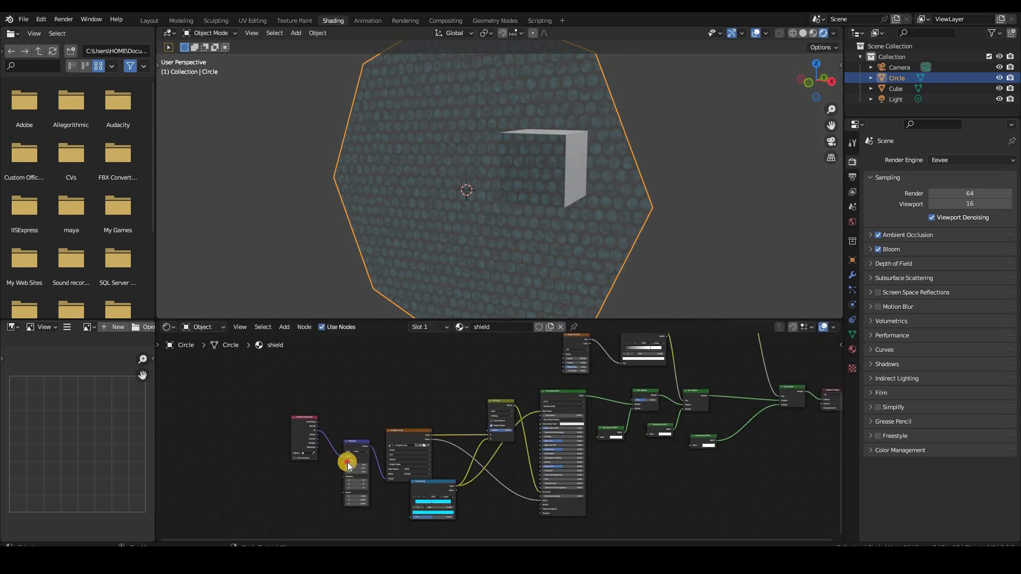
left_click_drag(347, 462, 346, 488)
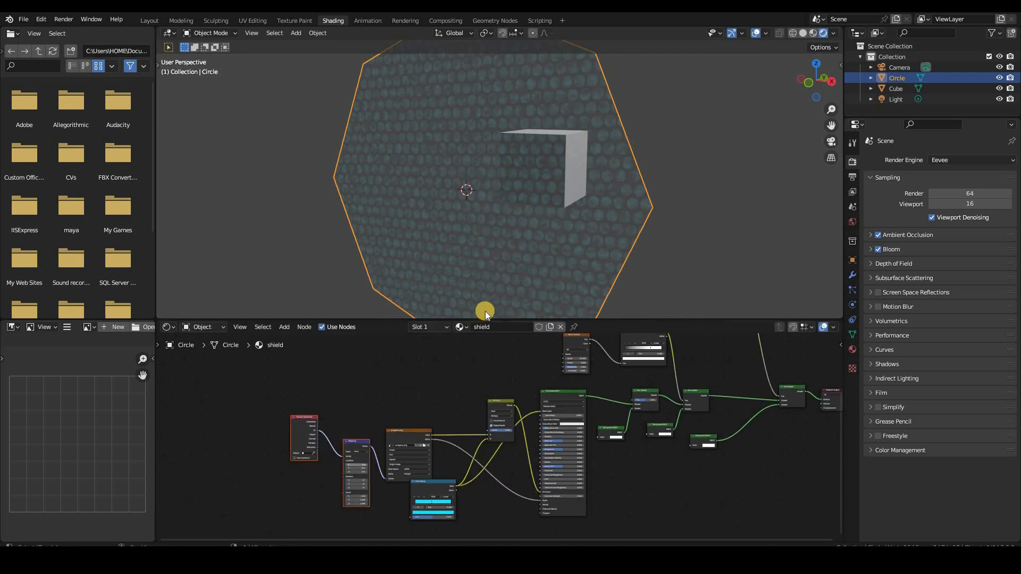
key("shift+d")
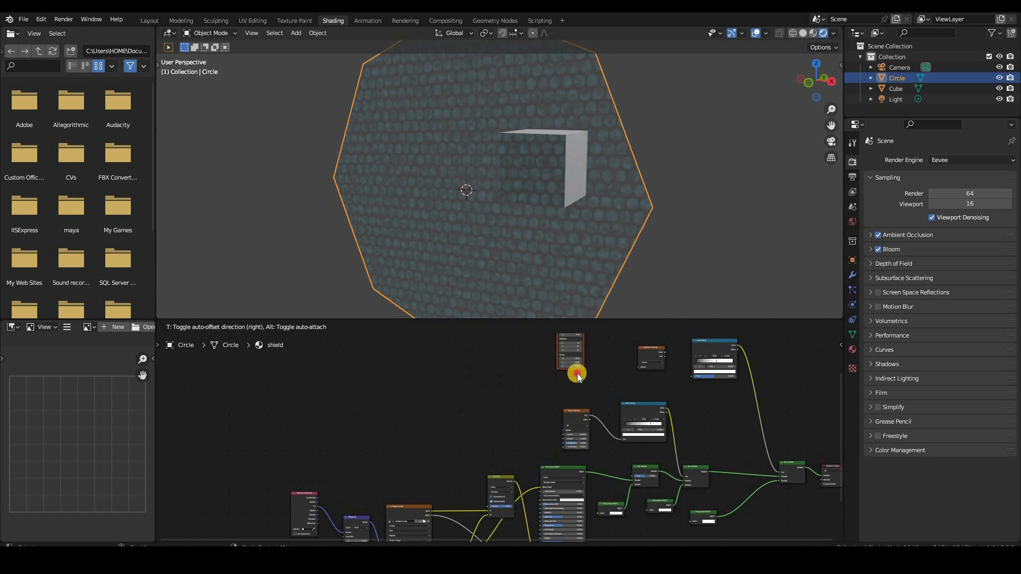
left_click(593, 362)
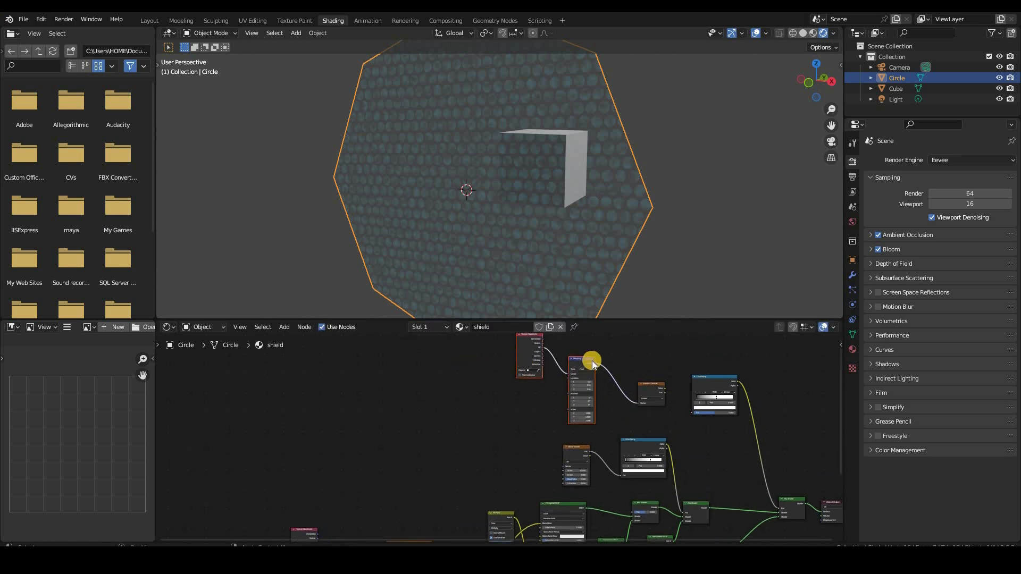
scroll(541, 368, "up", 2)
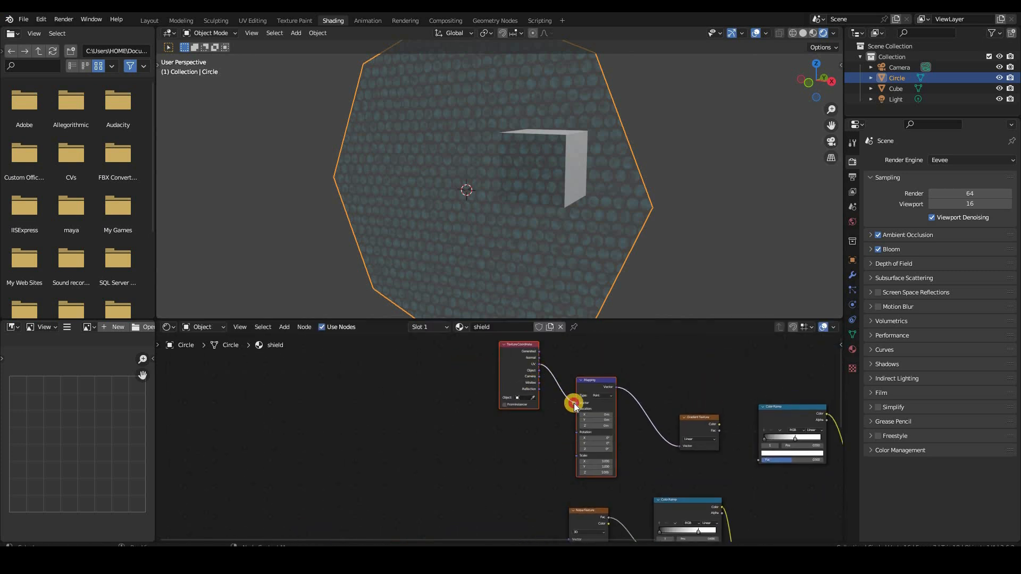
left_click_drag(539, 371, 576, 404)
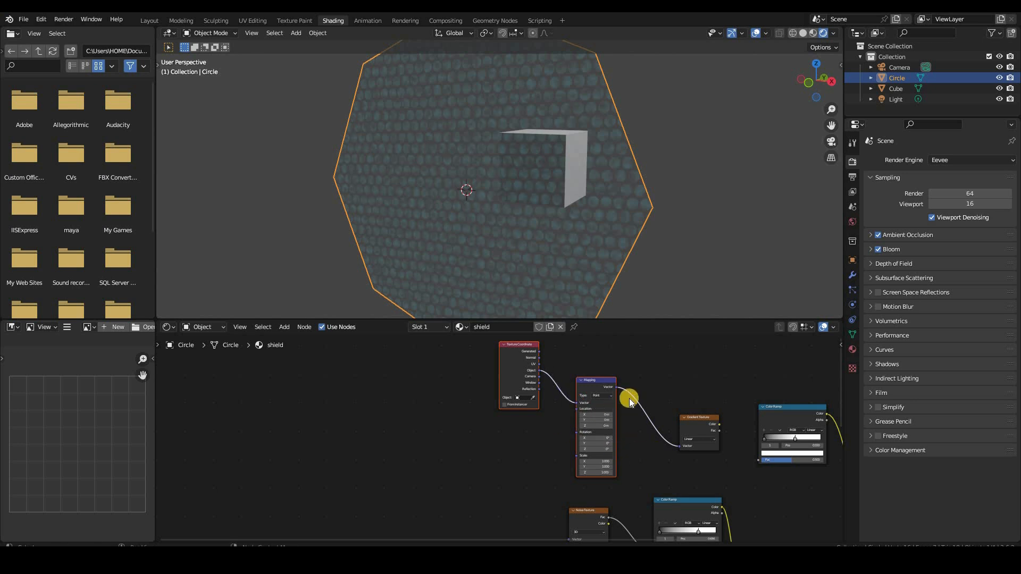
Connect the Gradient Texture's Color to the duplicated Color Ramp's Fac and set the gradient type to Spherical
middle_click_drag(732, 437, 640, 410)
left_click_drag(638, 410, 668, 432)
left_click(648, 425)
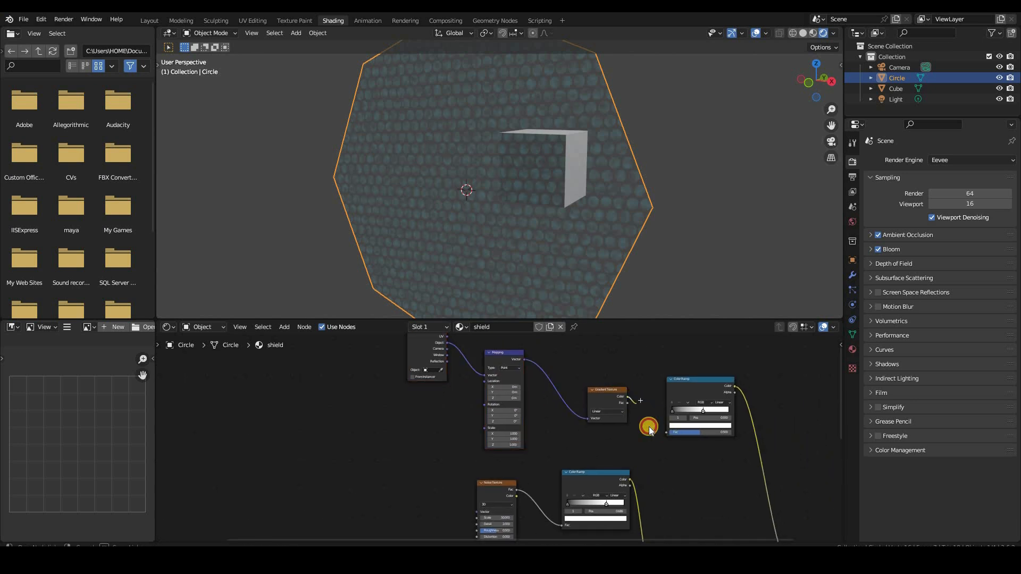
left_click(615, 413)
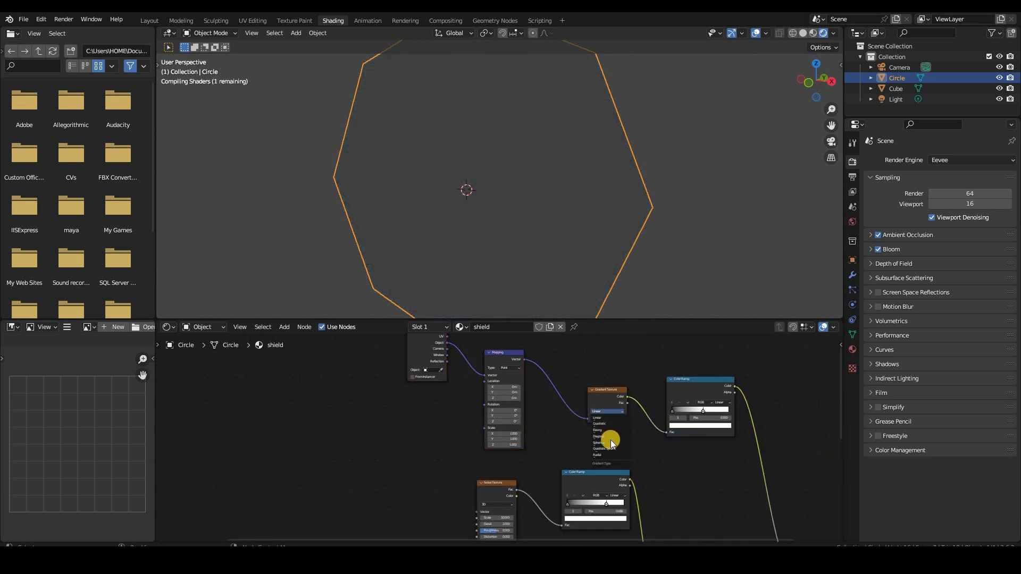
left_click(610, 441)
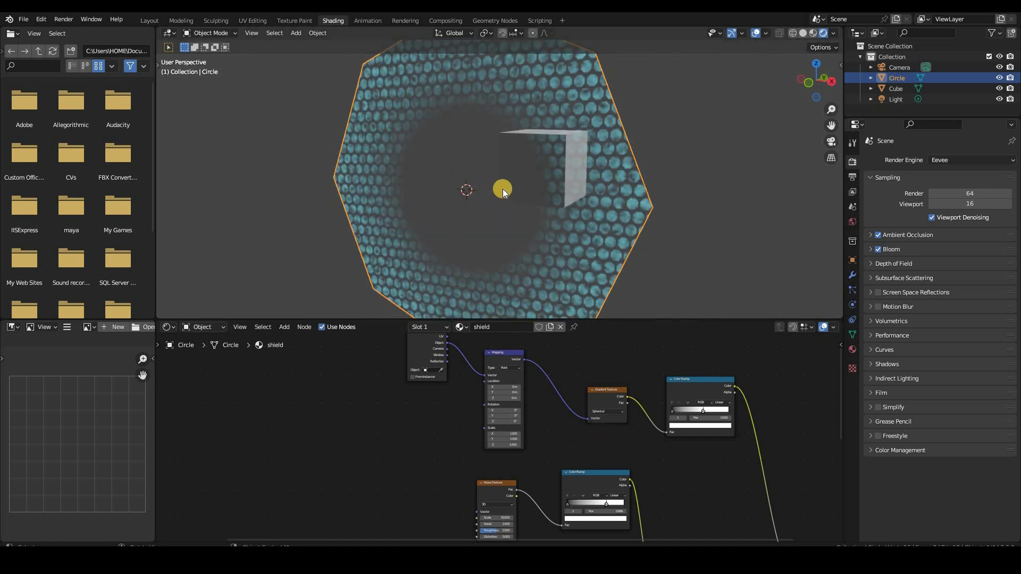
Shrink the shield's transparent centre by moving the gradient Color Ramp's white stop farther from the black stop, and check the shield from an angle
middle_click_drag(528, 169, 490, 169)
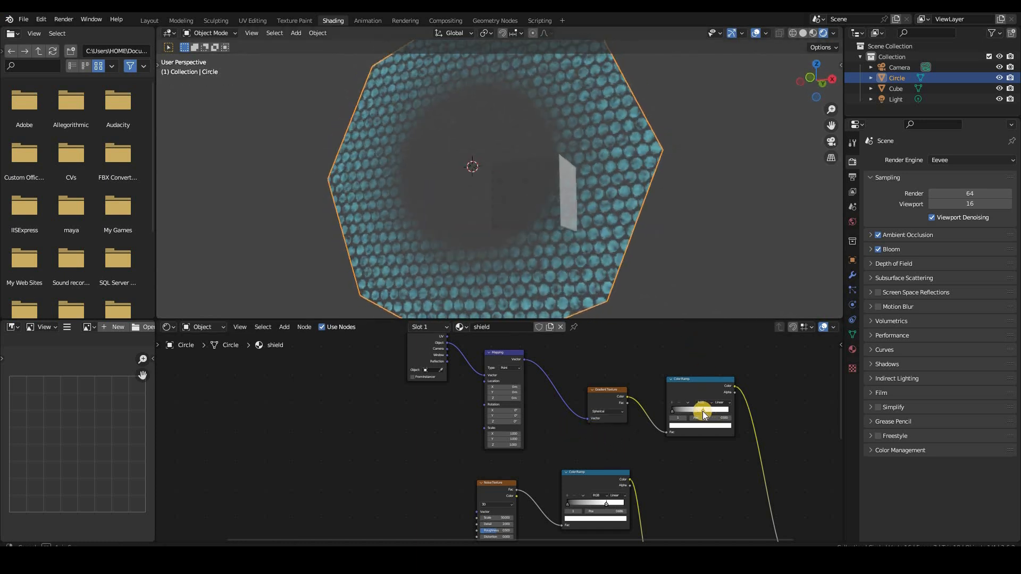
mouse_move(702, 411)
left_mouse_down()
mouse_move(681, 411)
mouse_move(721, 415)
left_mouse_up()
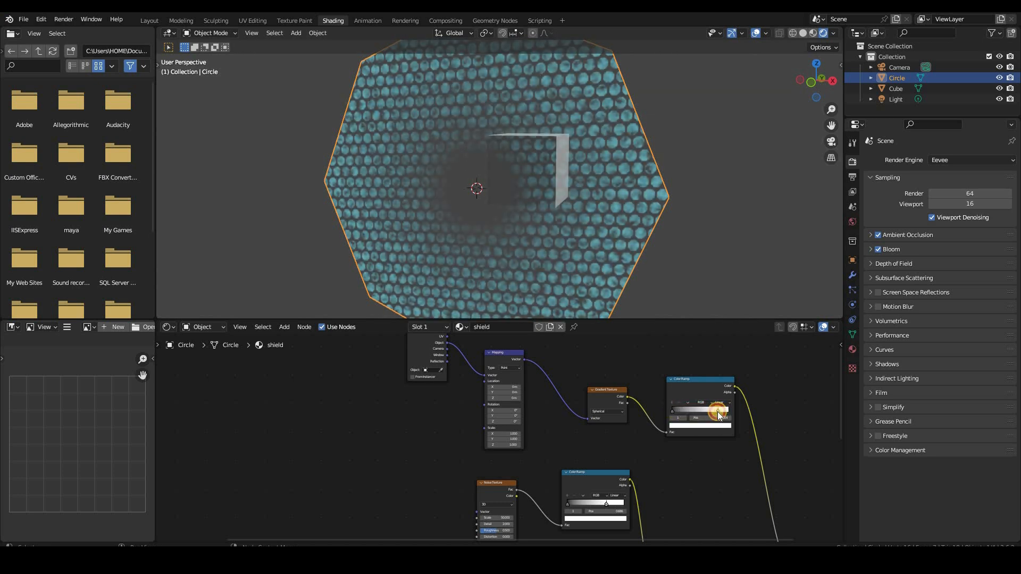
middle_click_drag(722, 458, 607, 471)
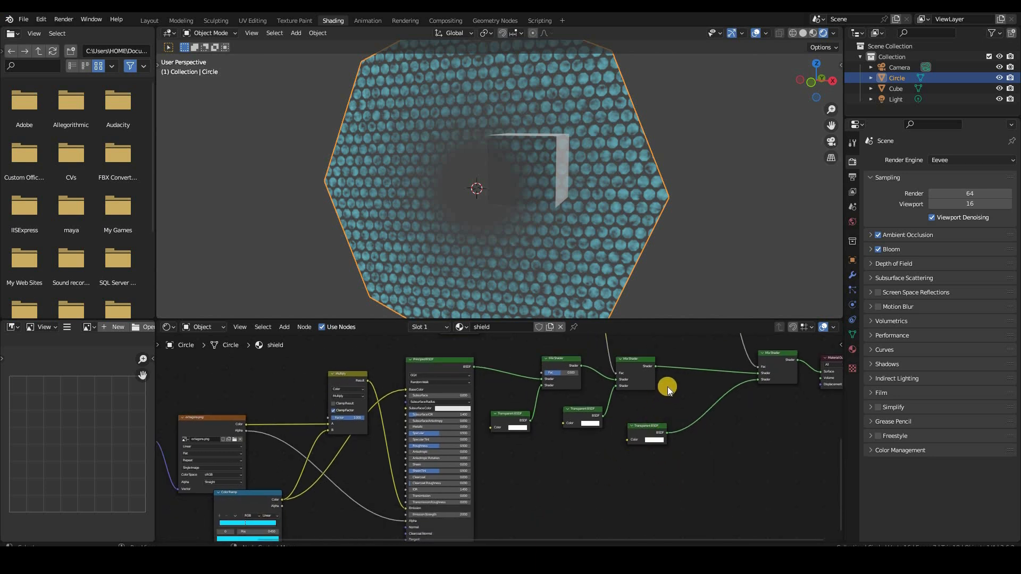
scroll(554, 189, "down", 5)
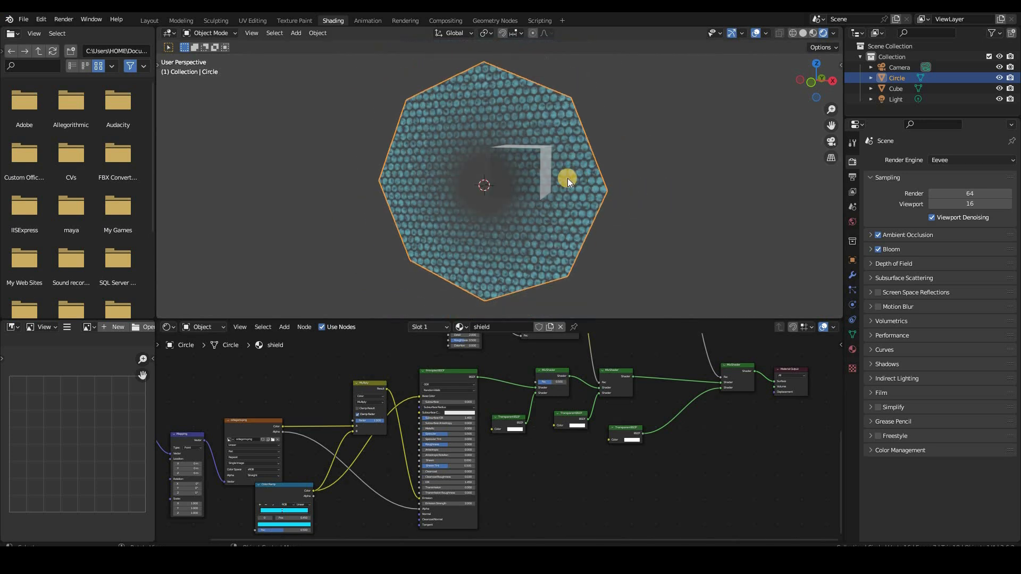
middle_click_drag(567, 178, 898, 224)
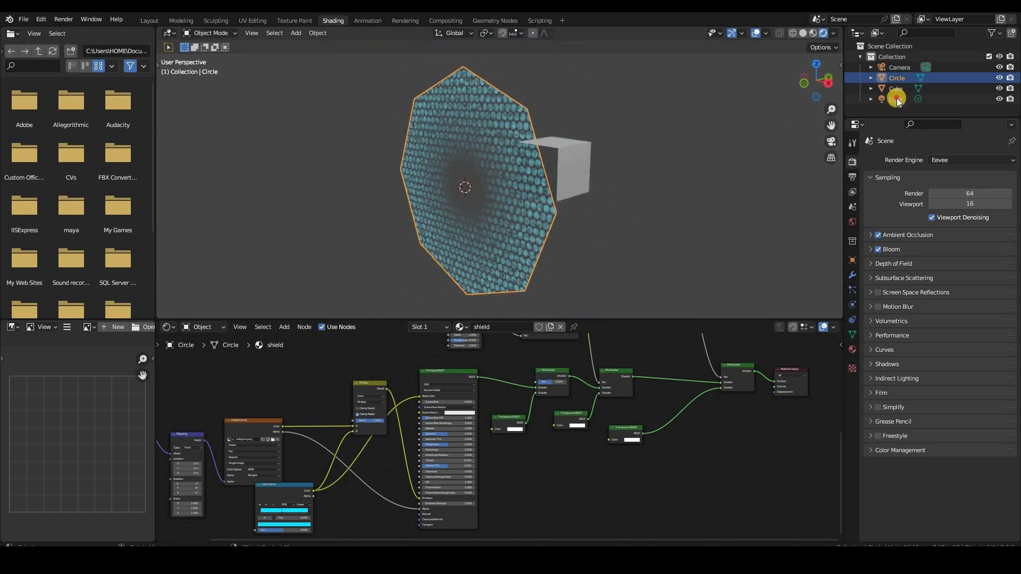
Change the scene light's type to Sun and set its strength to 7
left_click(853, 304)
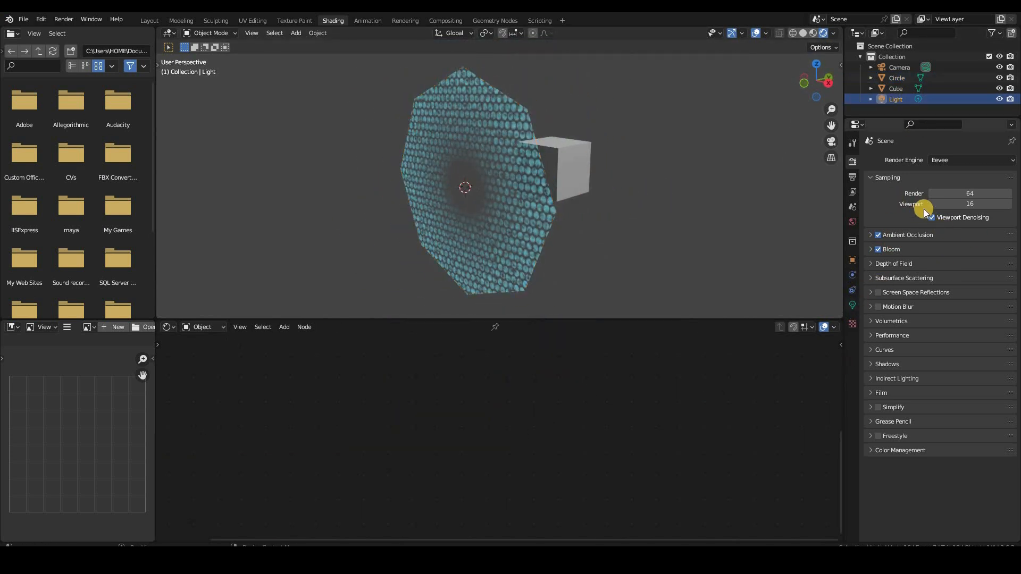
left_click(925, 207)
left_click(954, 237)
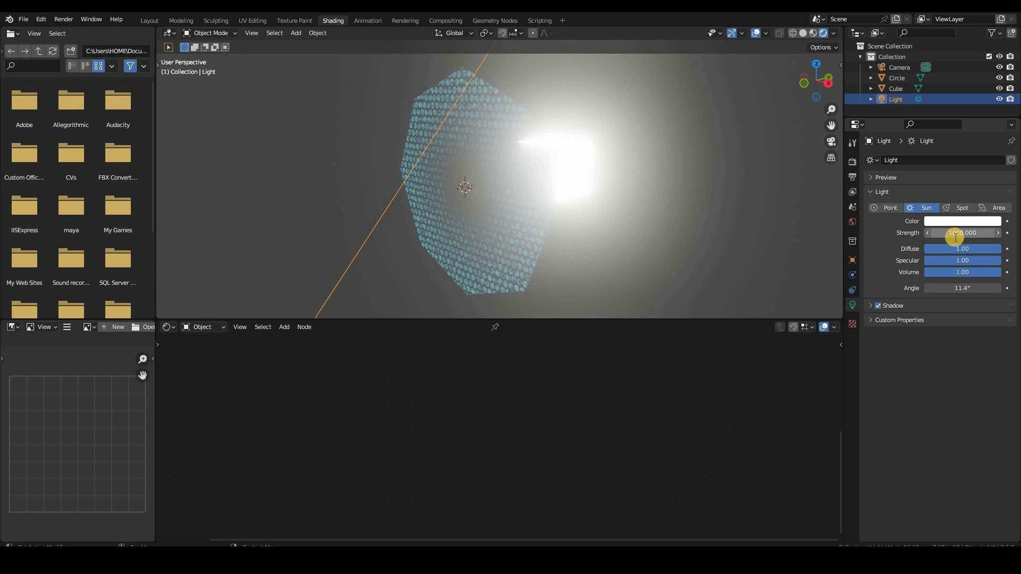
type("7")
key("Return")
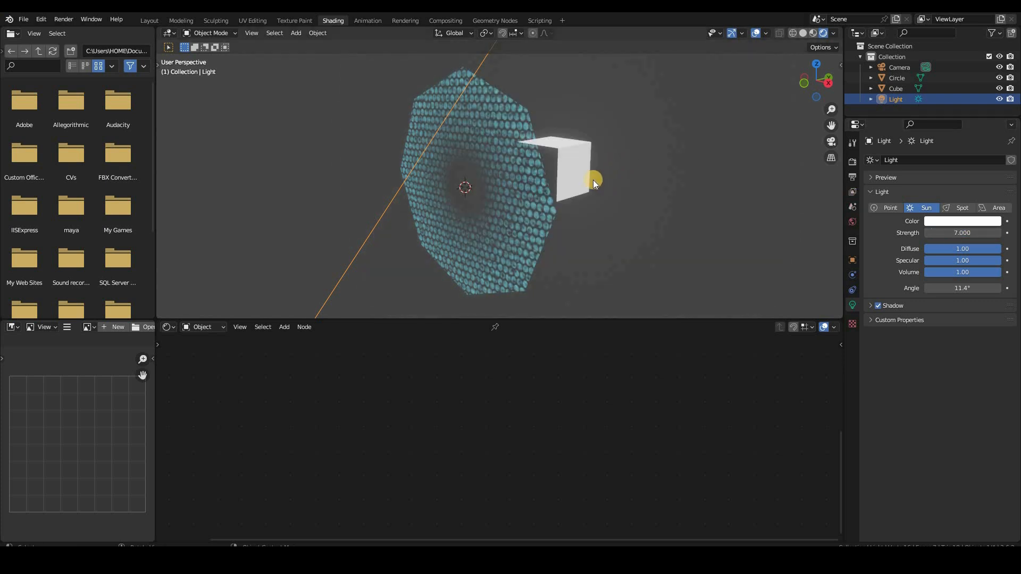
Rotate the cube behind the shield by about -25 degrees around the global Z axis
left_click(573, 169)
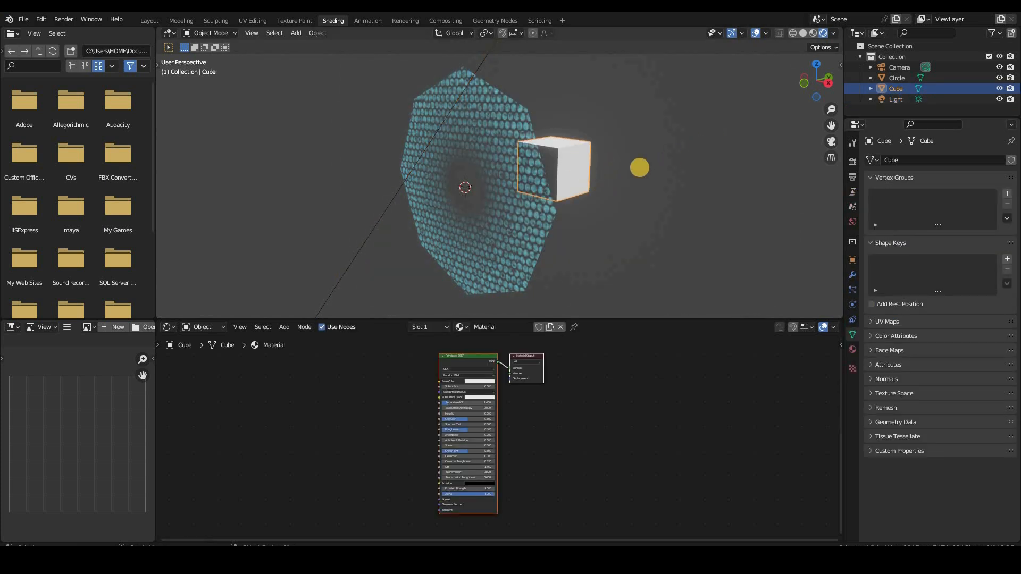
key("r")
key("z")
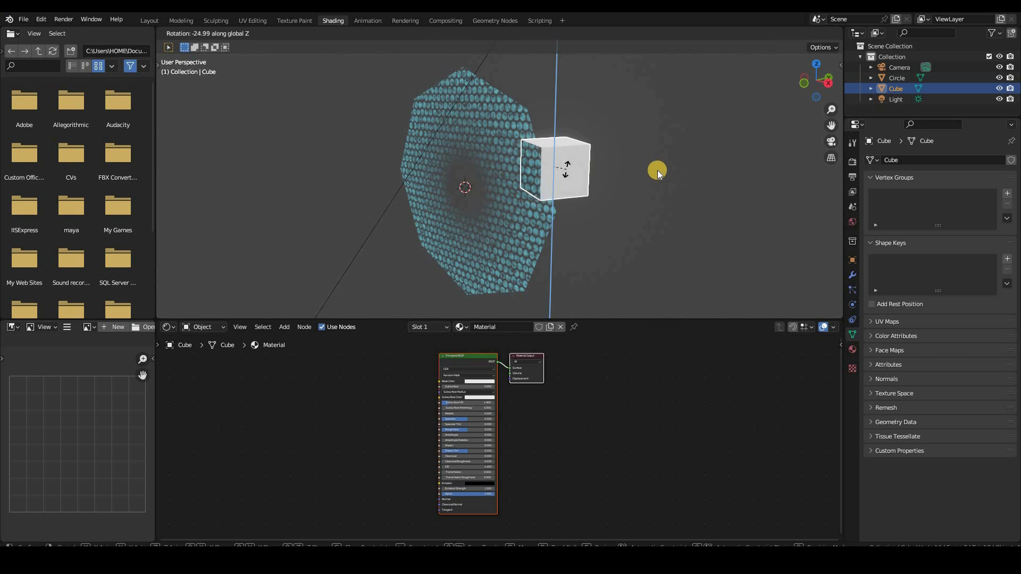
left_click(657, 170)
Select the shield, split the shader editor horizontally, and turn the lower area into a Timeline
middle_click_drag(657, 170, 671, 201)
left_click(589, 232)
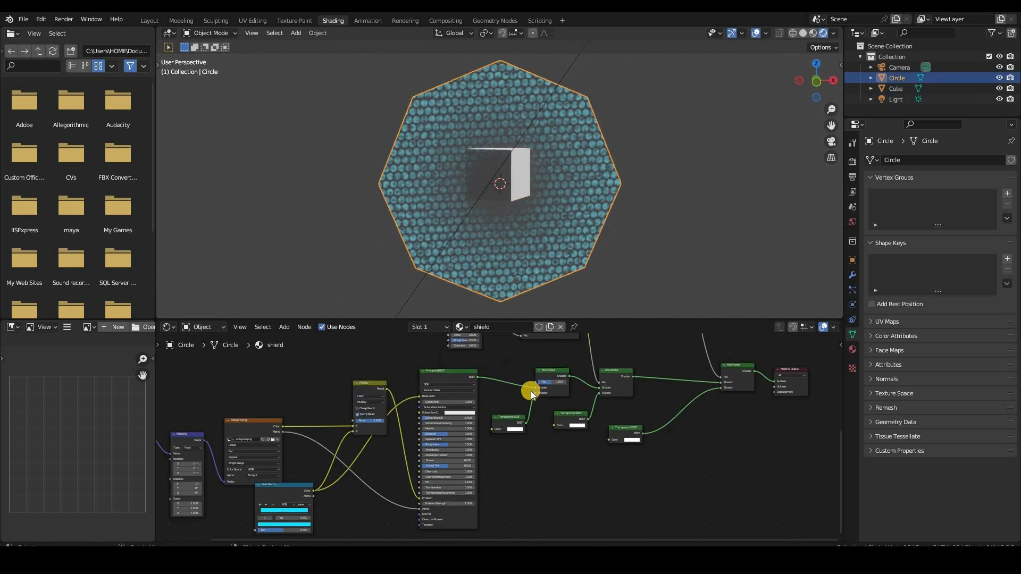
scroll(555, 378, "down", 8)
scroll(562, 426, "down", 2)
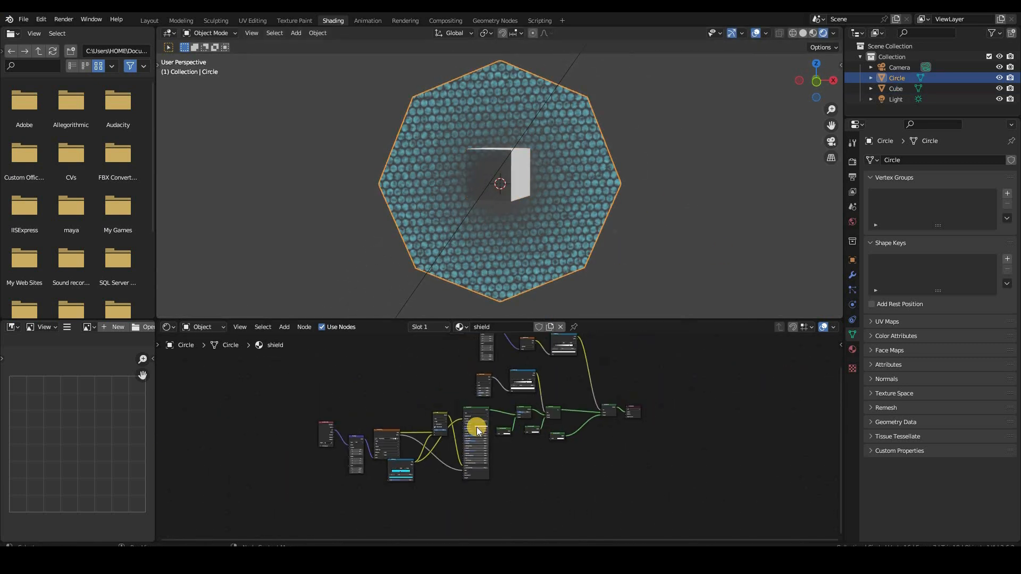
middle_click_drag(493, 381, 496, 429)
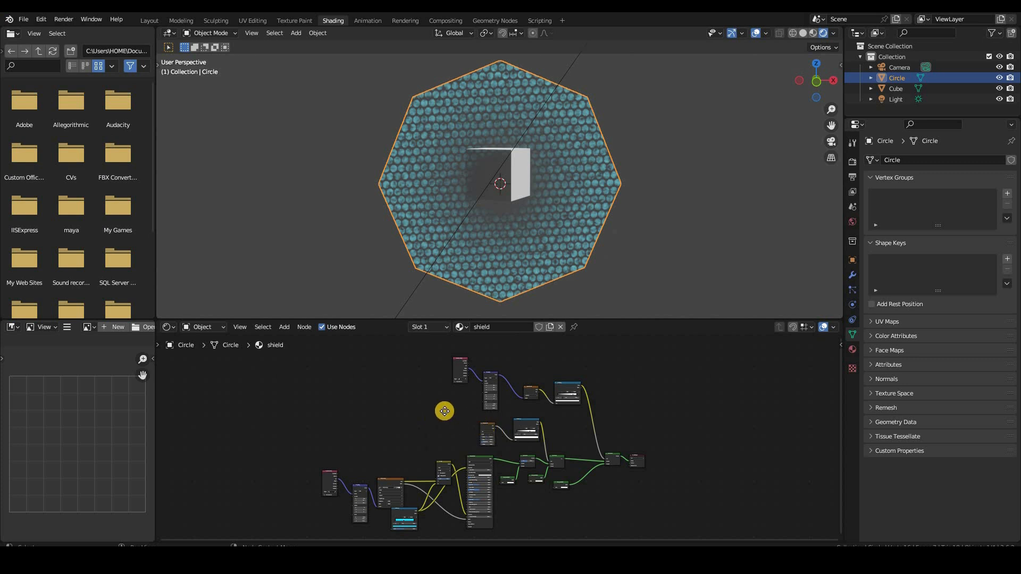
middle_click_drag(746, 386, 836, 334)
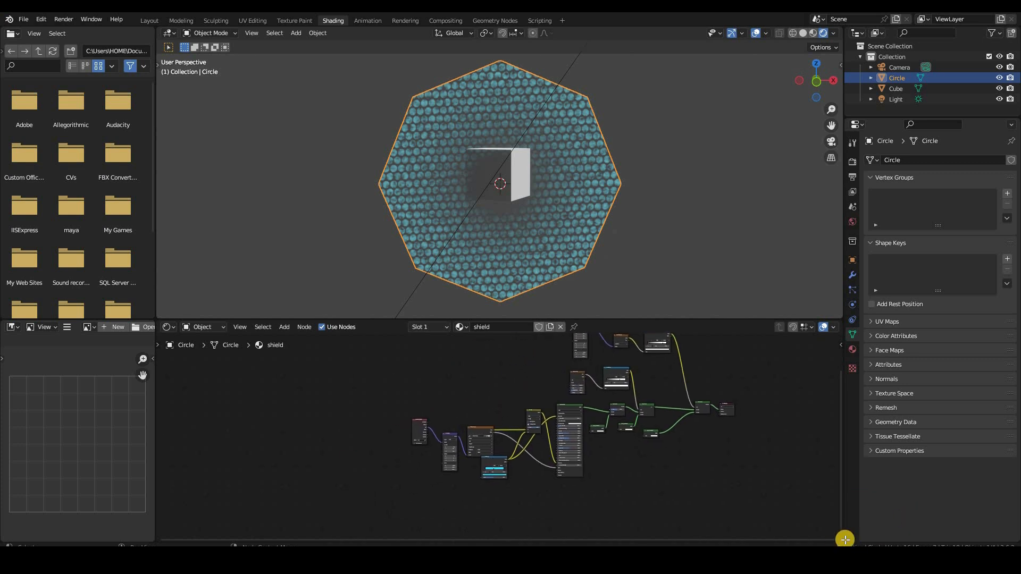
left_click_drag(841, 542, 166, 466)
left_click(168, 463)
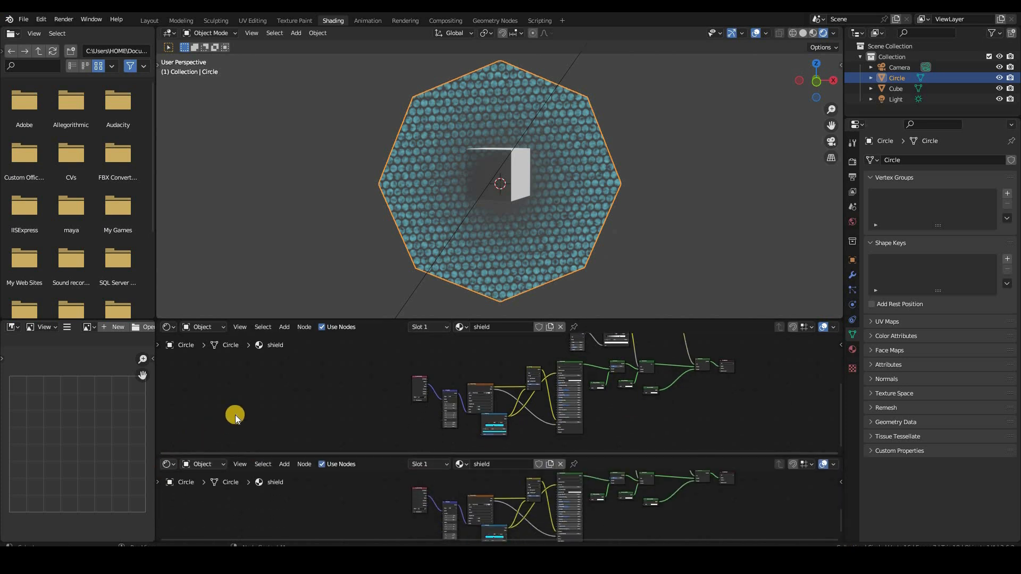
left_click(295, 371)
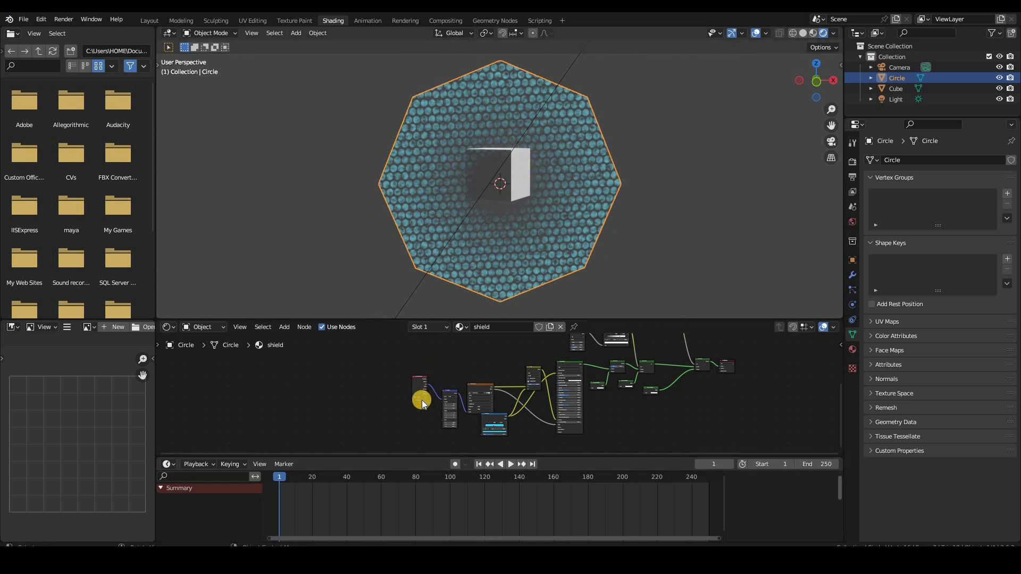
Add a Value node below the Texture Coordinate node of the hexagon image texture
key("shift+a")
left_click(331, 376)
key("shift+a")
type("valu")
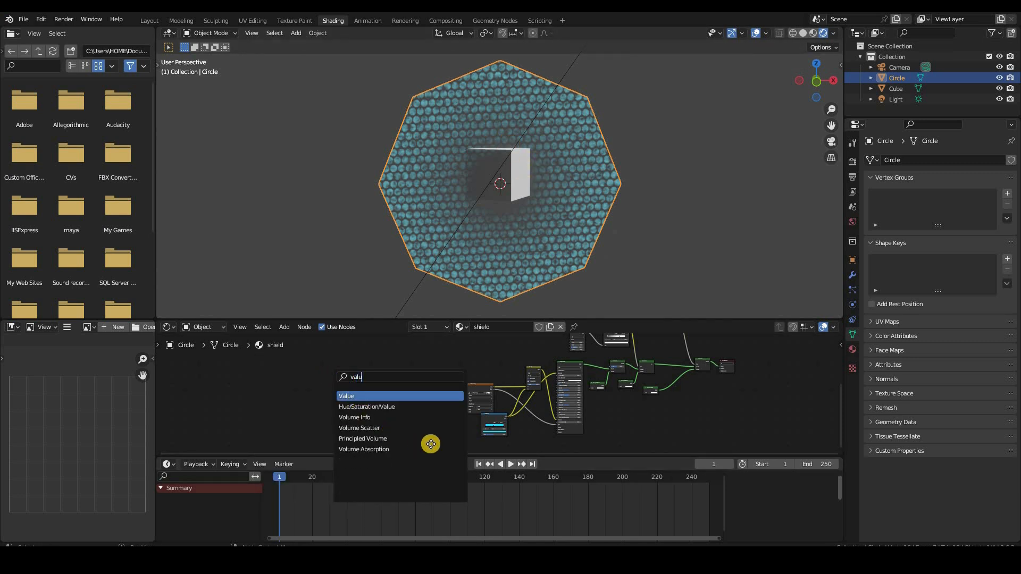
key("Return")
left_click(419, 424)
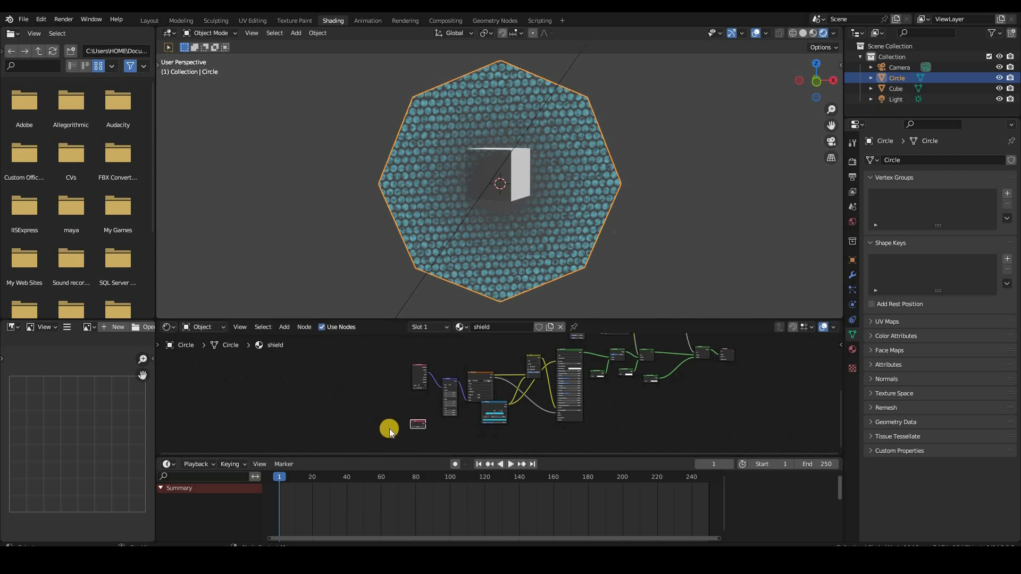
Duplicate the Value node twice, placing one copy above the original and the other beside the Noise Texture
scroll(365, 383, "up", 12)
middle_click_drag(348, 398, 361, 357)
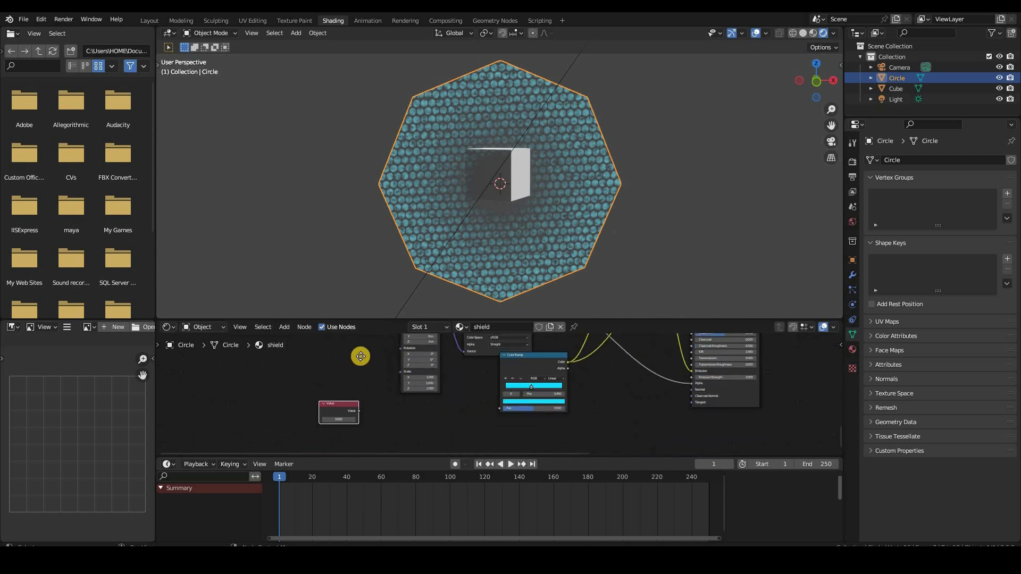
key("shift+d")
left_click(366, 340)
scroll(373, 420, "down", 10)
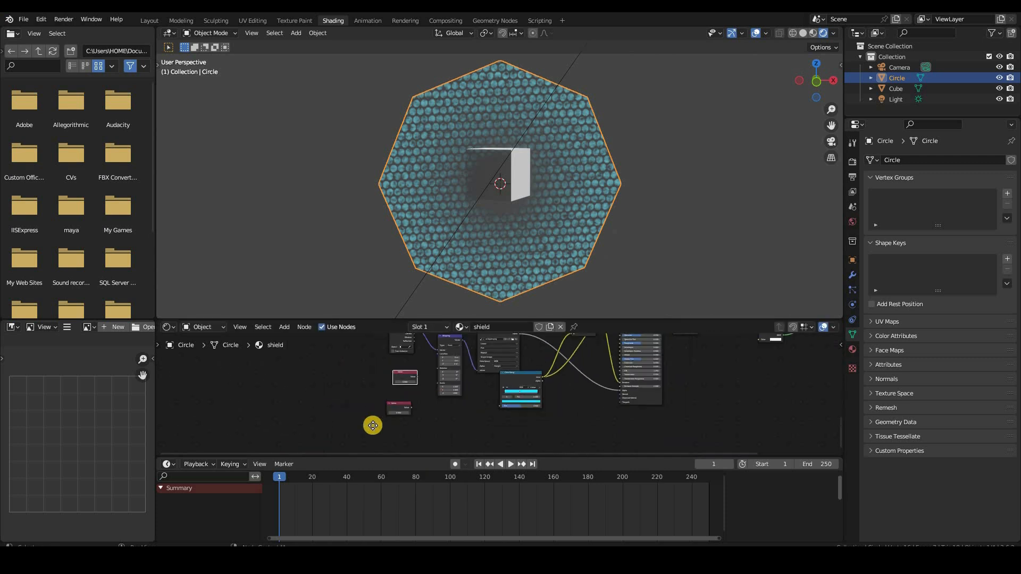
middle_click_drag(366, 402, 410, 357)
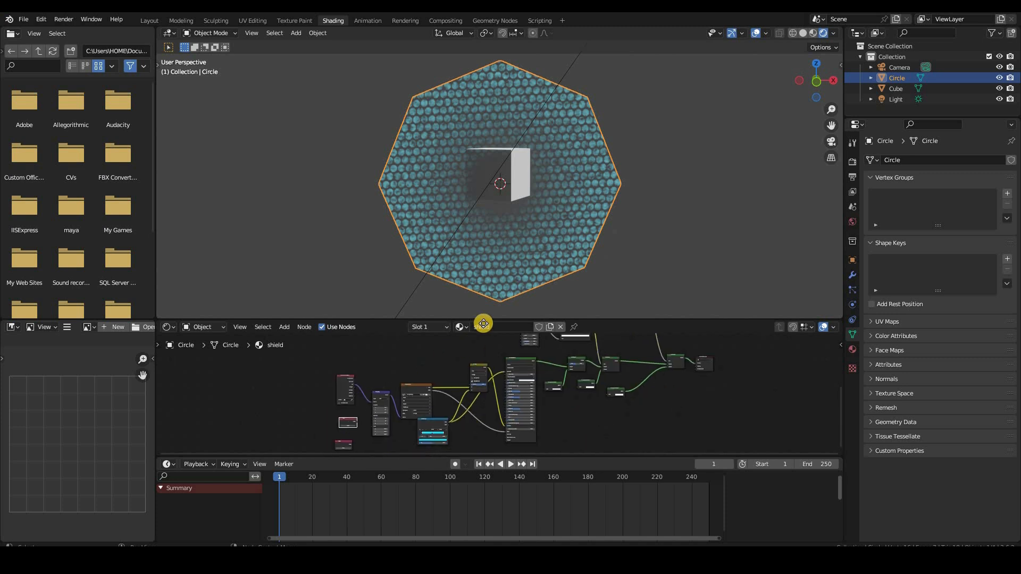
key("shift+d")
left_click(502, 362)
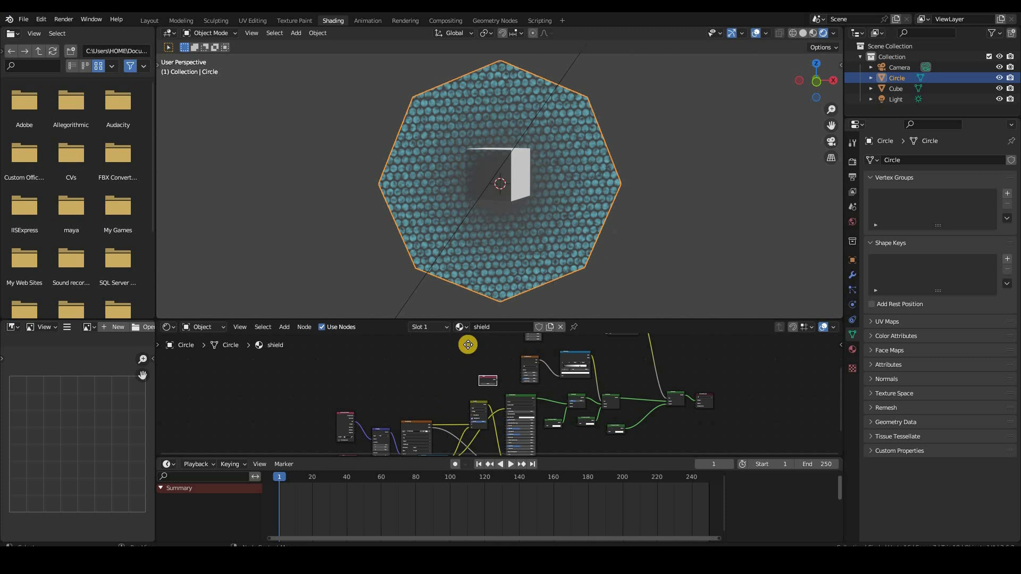
Set the lower Value node to 1.000 and connect it to the image texture Mapping node's Scale
middle_click_drag(421, 446, 462, 375)
scroll(462, 389, "up", 6)
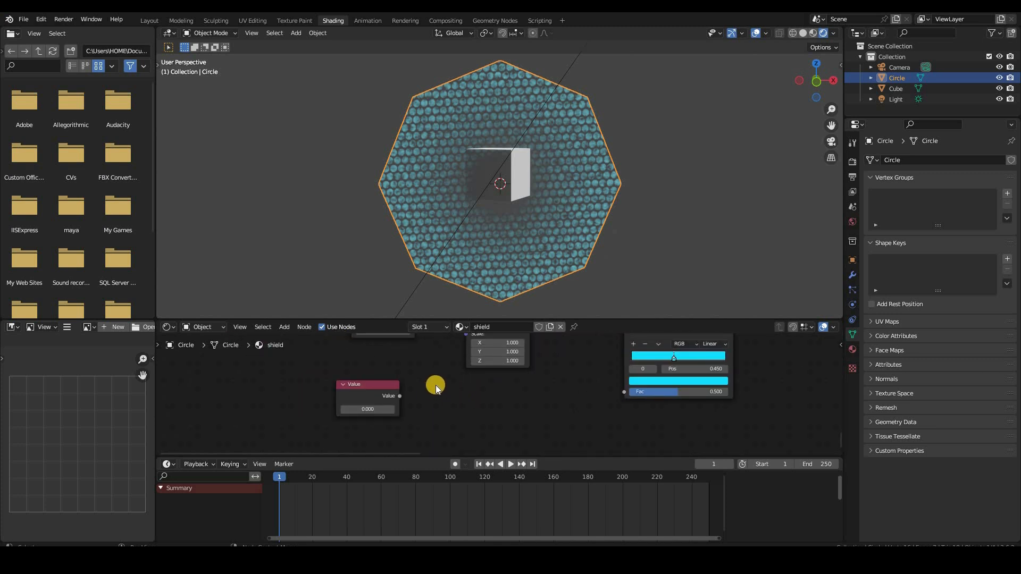
middle_click_drag(382, 409, 381, 439)
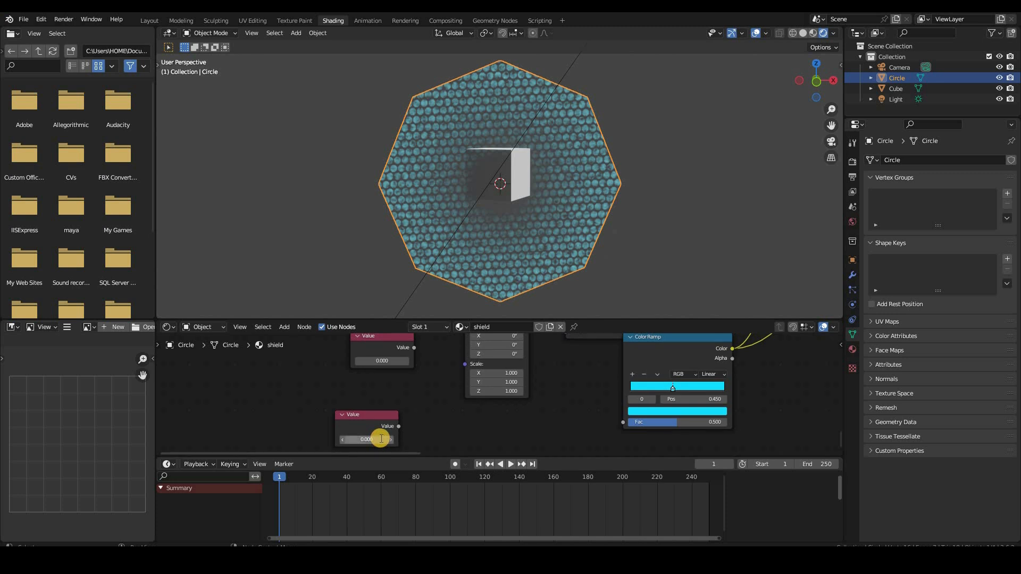
left_click(381, 438)
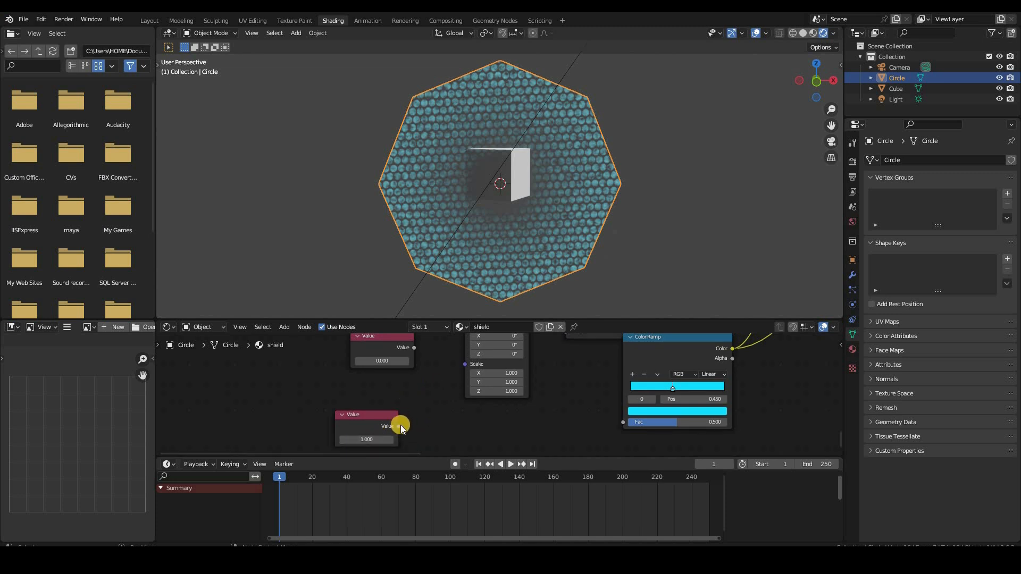
left_click_drag(399, 426, 467, 364)
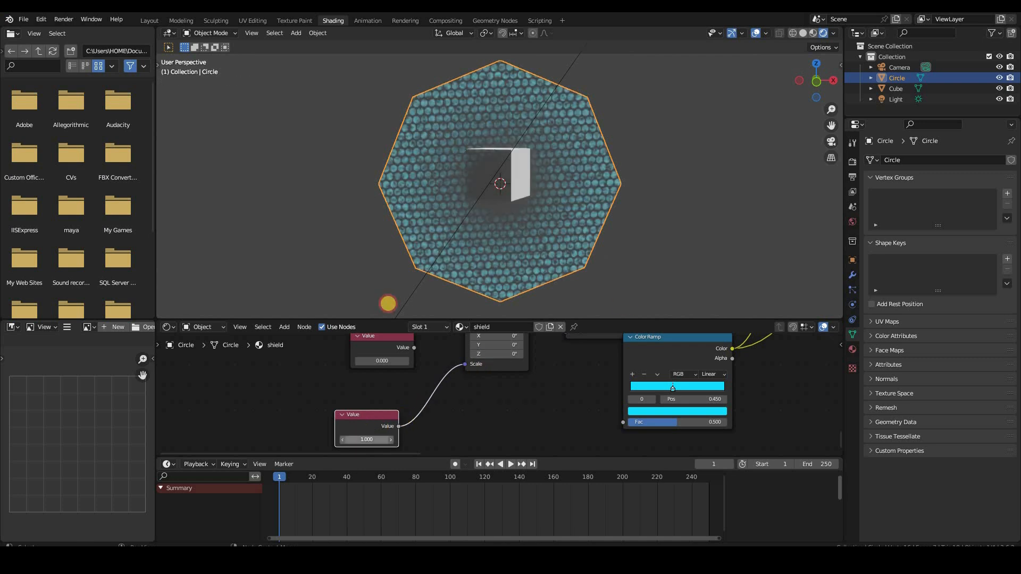
Try a value of -0.400 for the shield texture's scale and undo the change
mouse_move(366, 440)
left_mouse_down()
mouse_move(346, 440)
mouse_move(354, 440)
left_mouse_up()
left_click_drag(610, 309, 451, 417)
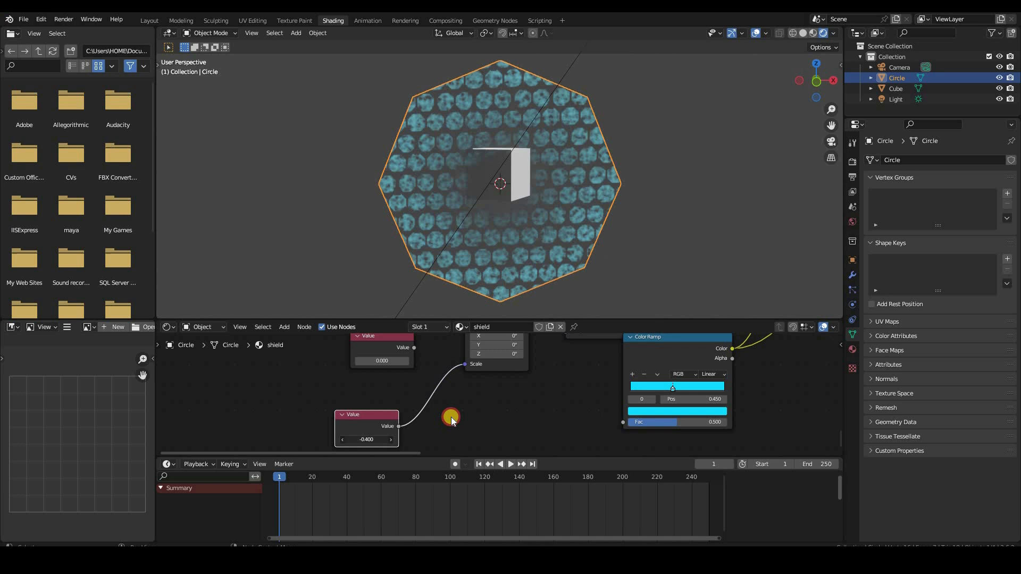
key("ctrl+z")
key("ctrl+z")
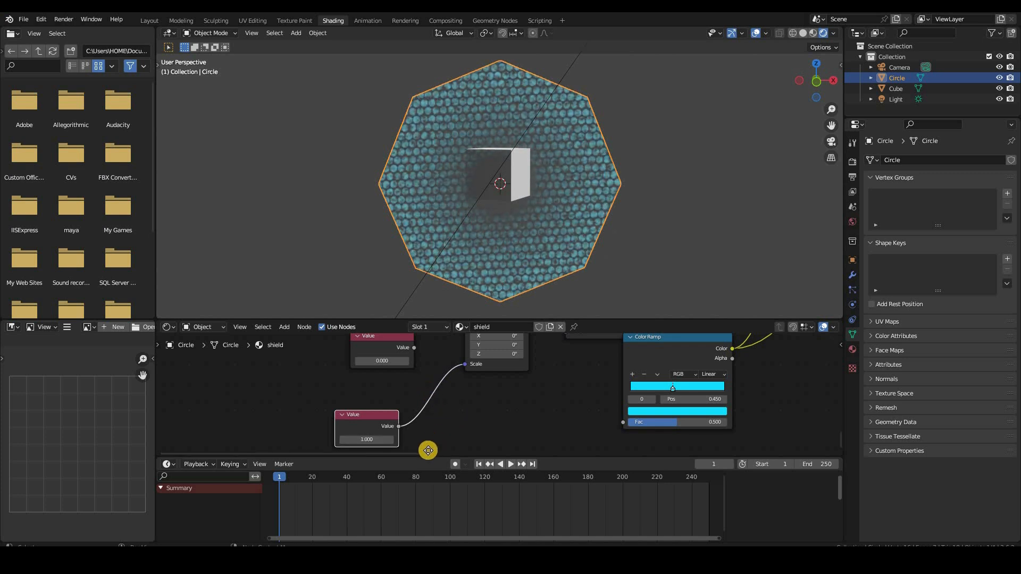
Connect the upper Value node to the Location input of the image texture's Mapping node
scroll(424, 420, "up", 3, "shift")
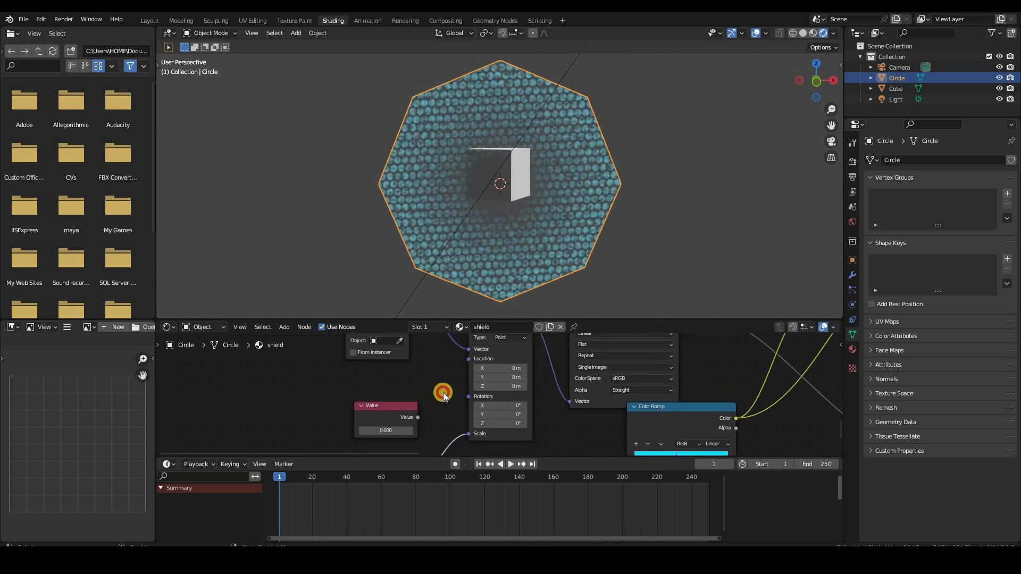
left_click_drag(418, 417, 420, 420)
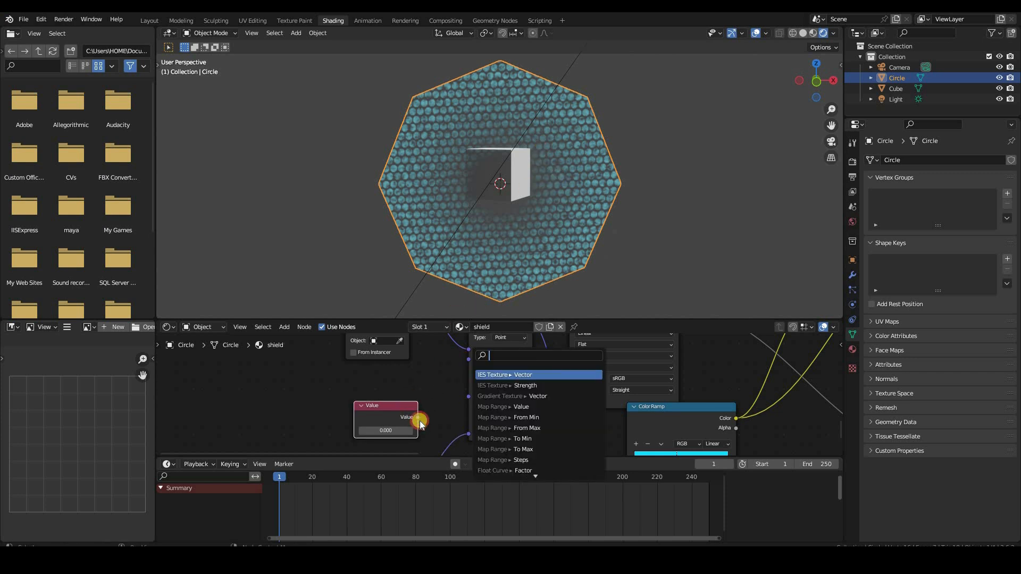
left_click(395, 428)
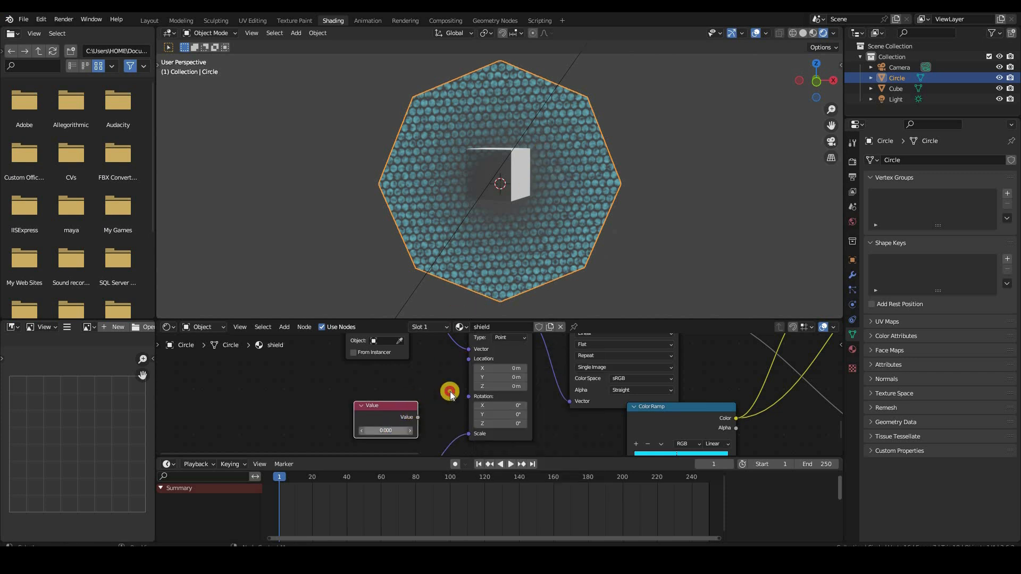
left_click_drag(406, 416, 417, 417)
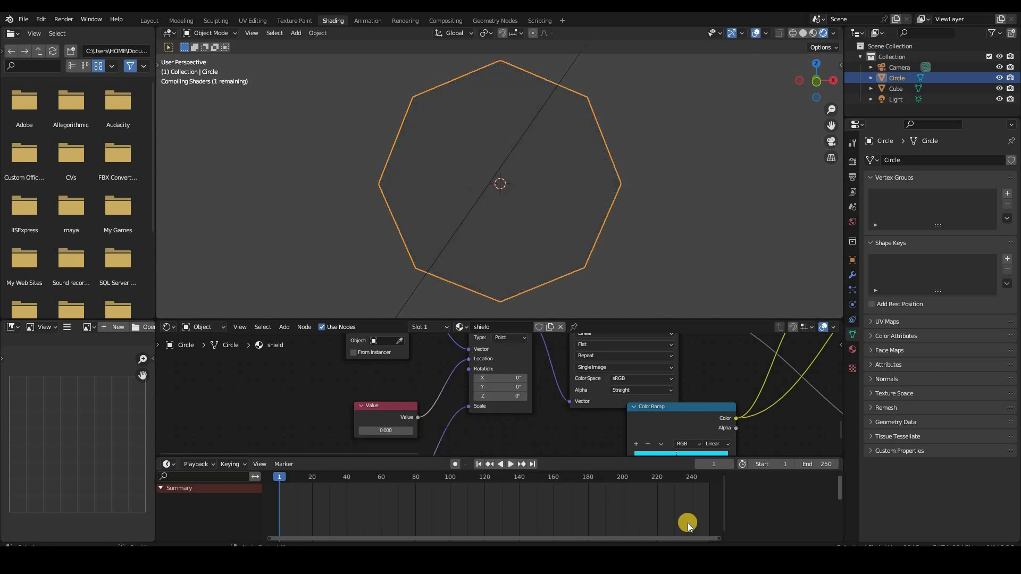
Set the animation's end frame to 72 and open the output settings to check the frame rate
left_click(820, 465)
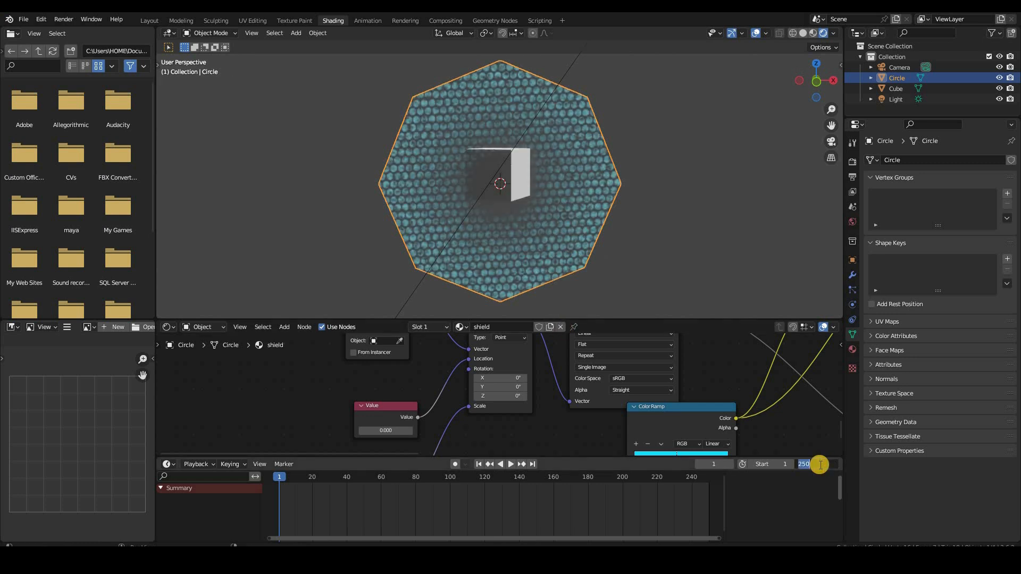
type("72")
key("Return")
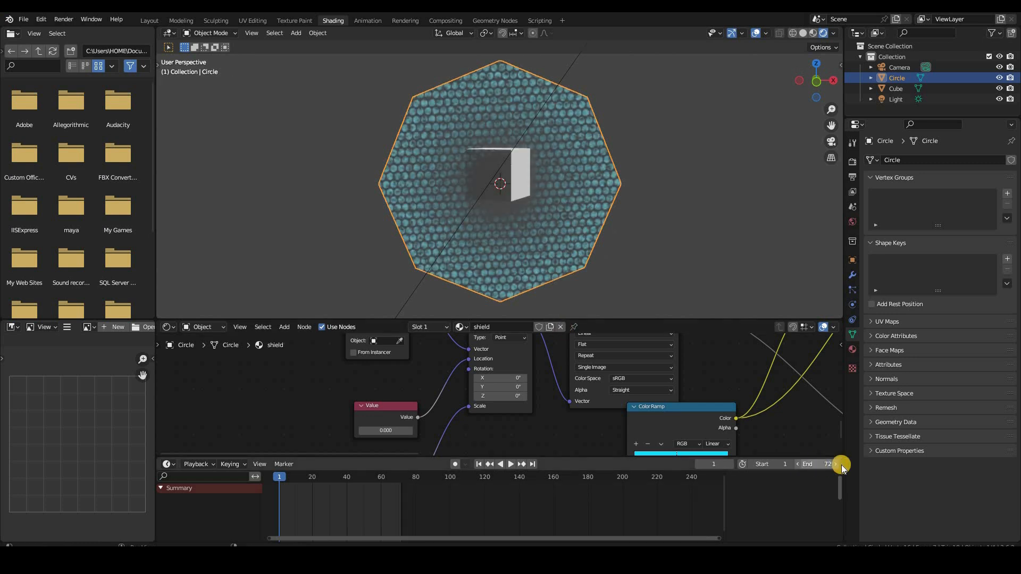
left_click(853, 191)
left_click(852, 177)
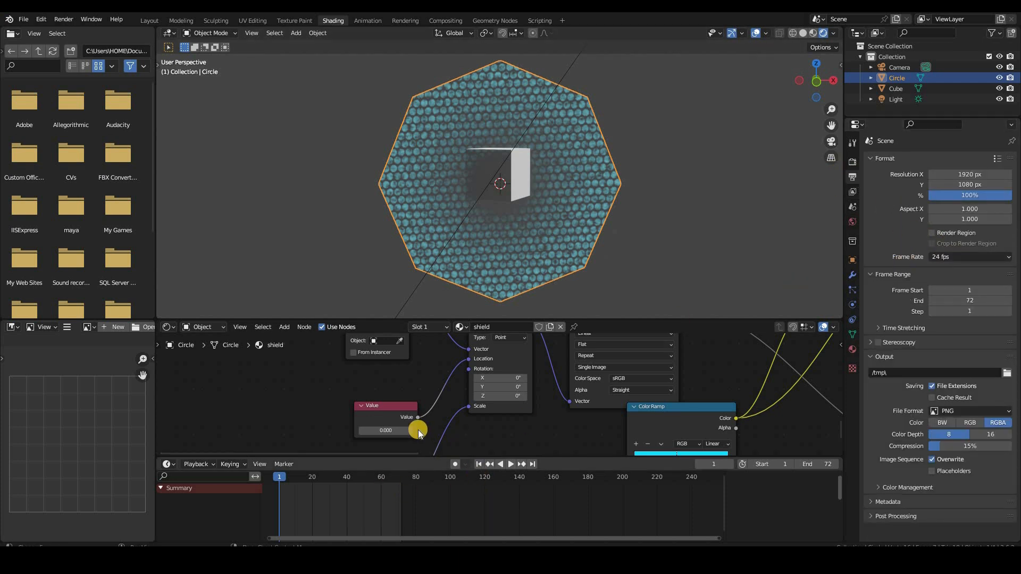
Insert a keyframe at frame 1 on the Value node driving the Mapping location, with its value at 0
left_click(386, 417)
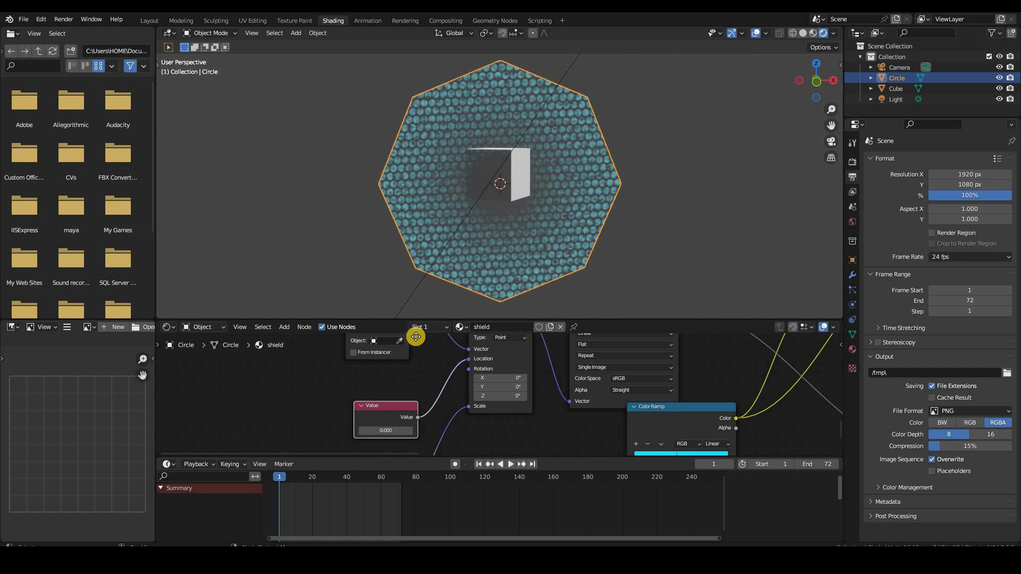
middle_click_drag(386, 436, 391, 396)
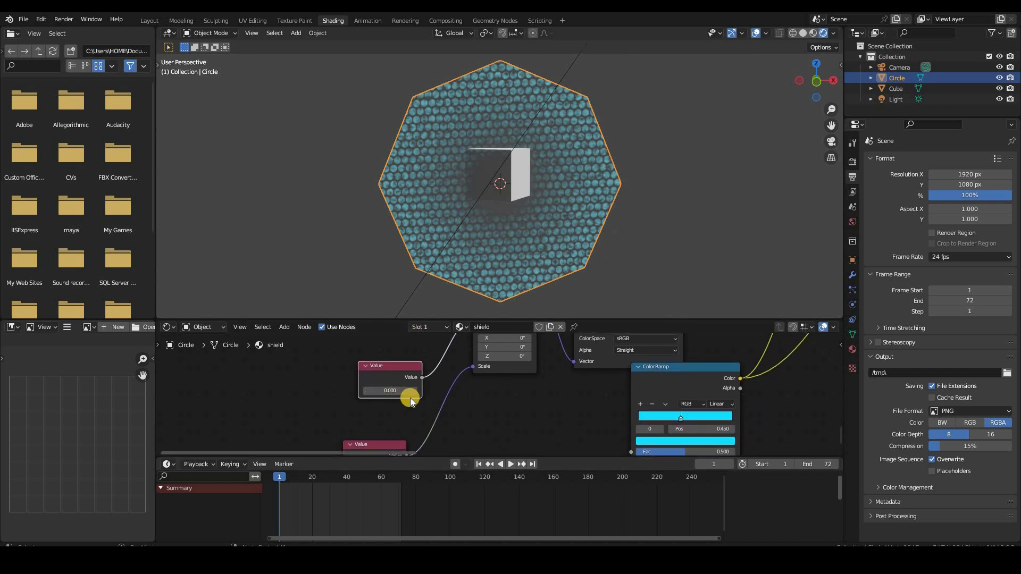
key("i")
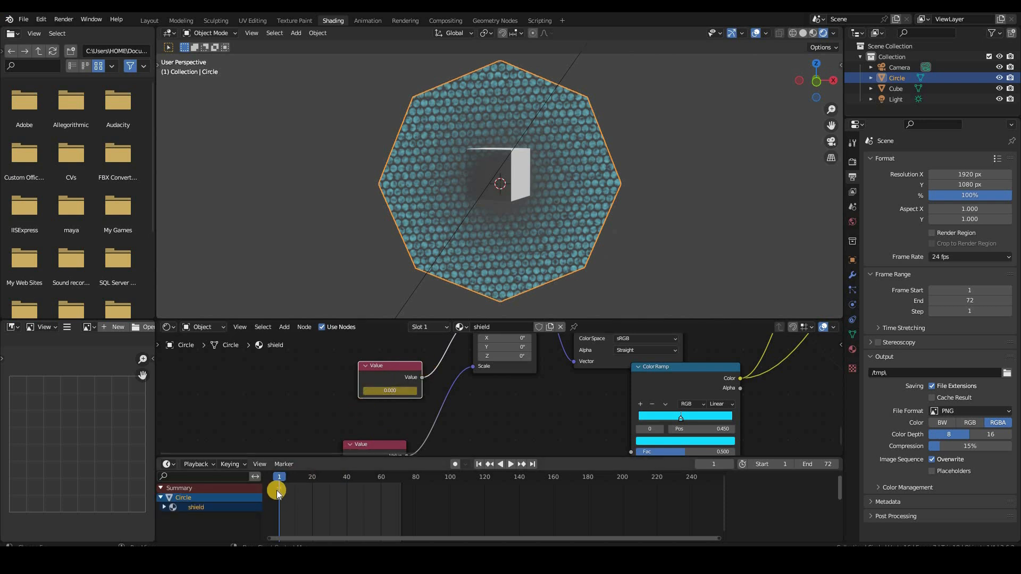
Insert a keyframe of 0.7 at frame 72 on the Value node driving the Mapping location
left_click_drag(279, 485, 400, 490)
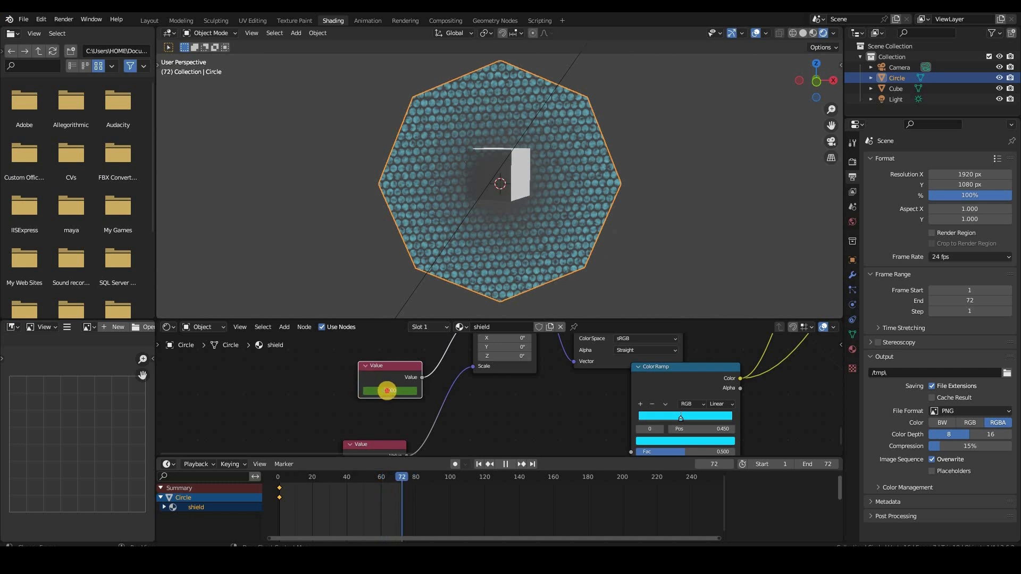
left_click(389, 391)
type("0")
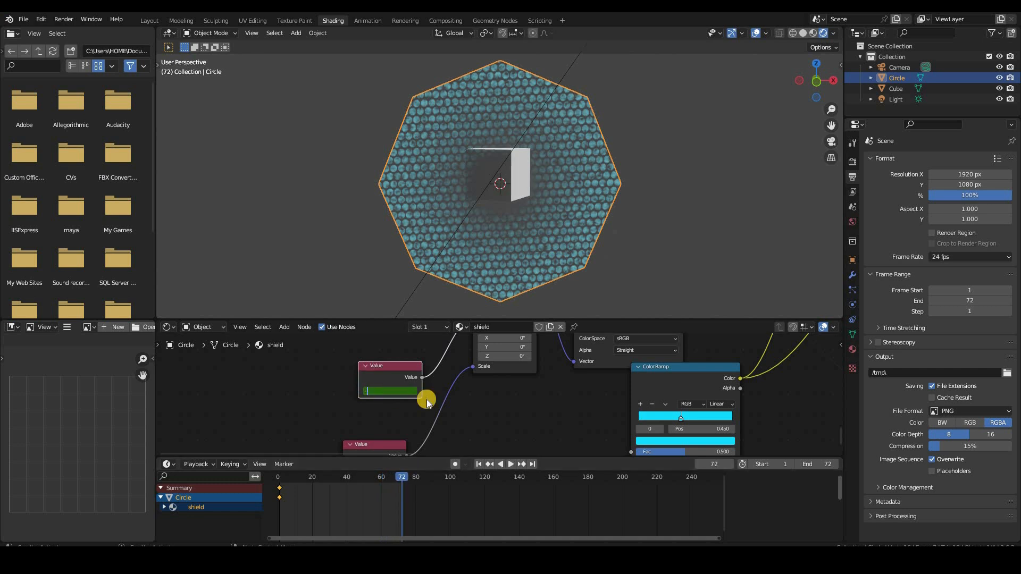
type(".7")
key("Return")
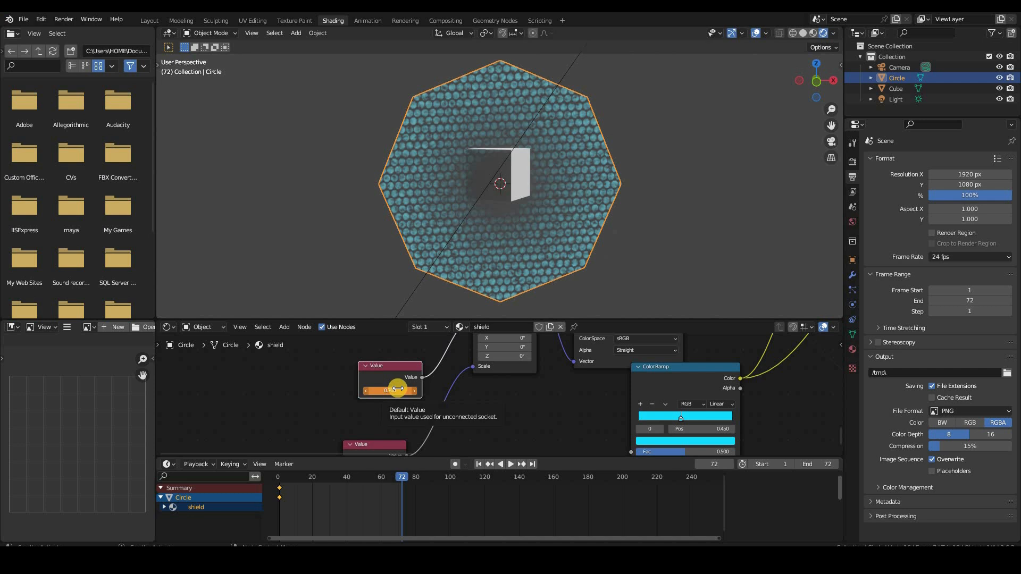
key("i")
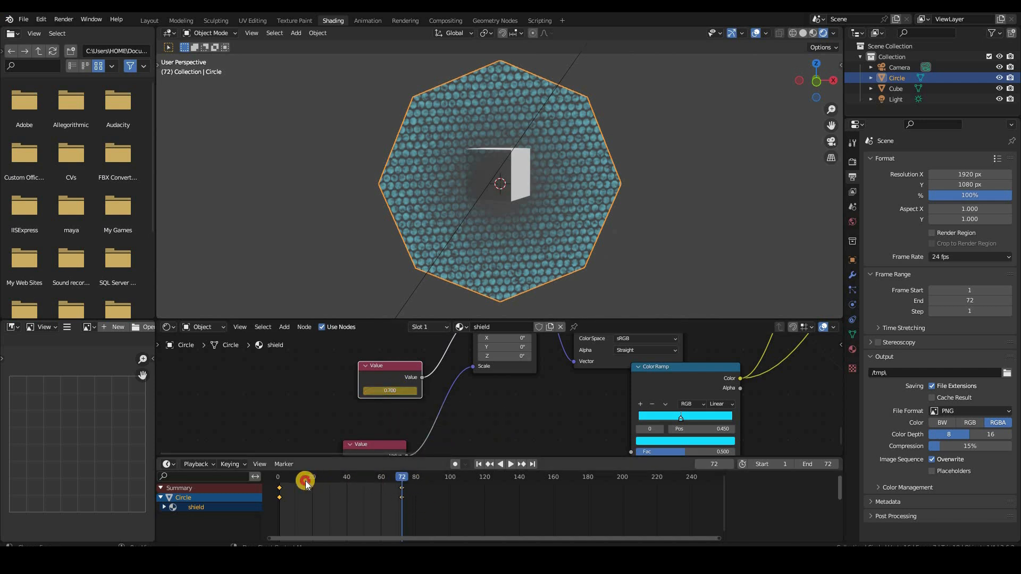
Play the animation from frame 1 and scrub the timeline to check the moving shield texture
key("space")
left_click_drag(285, 484, 280, 486)
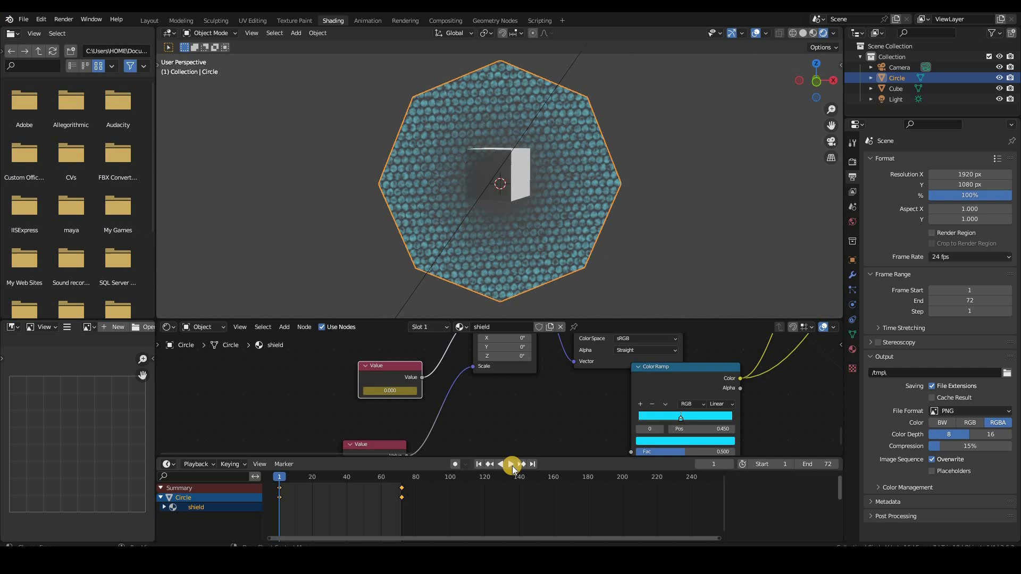
left_click(512, 466)
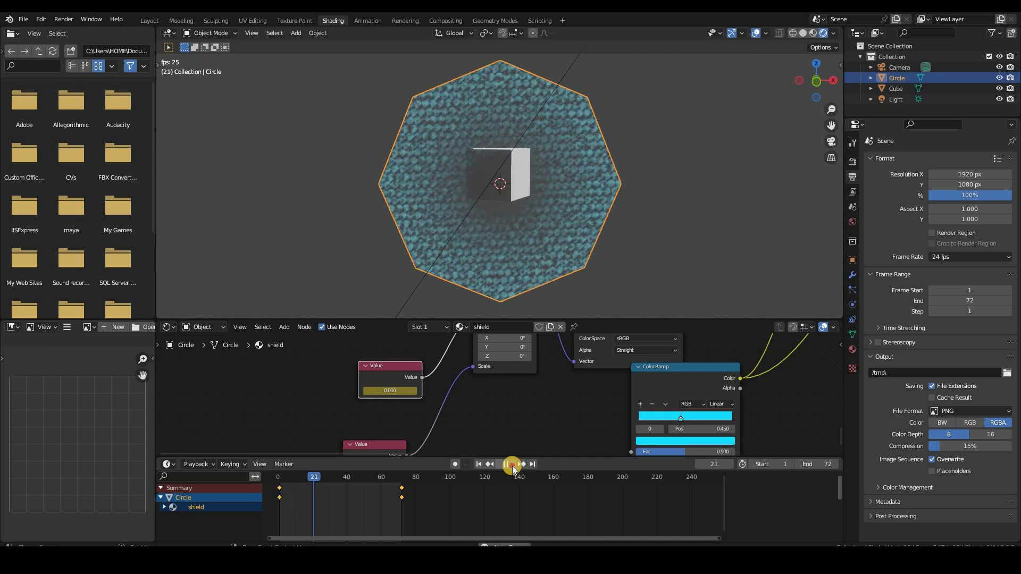
left_click_drag(360, 477, 314, 484)
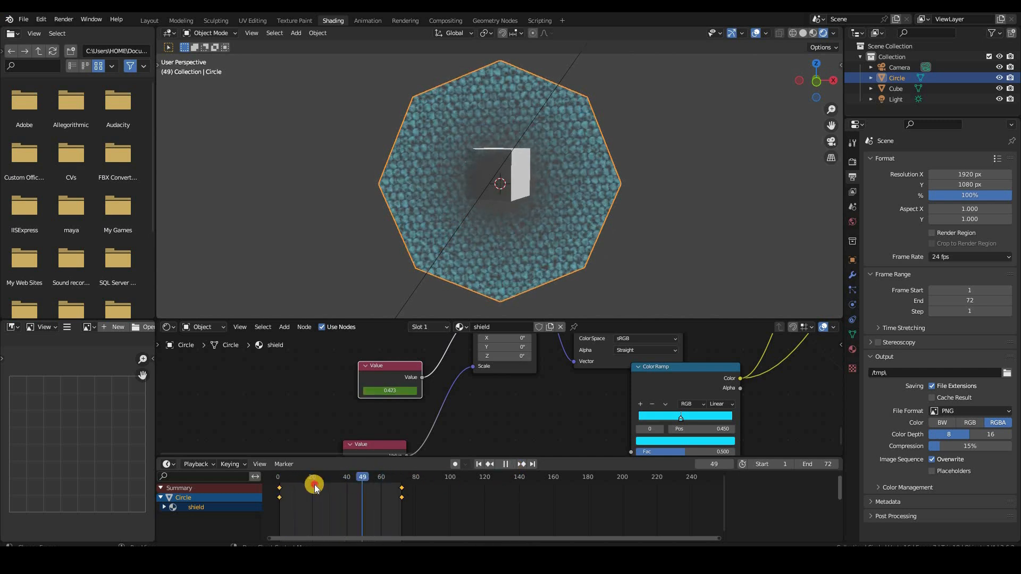
Set the interpolation of the Mapping location Value node's keyframes to Linear
right_click(324, 461)
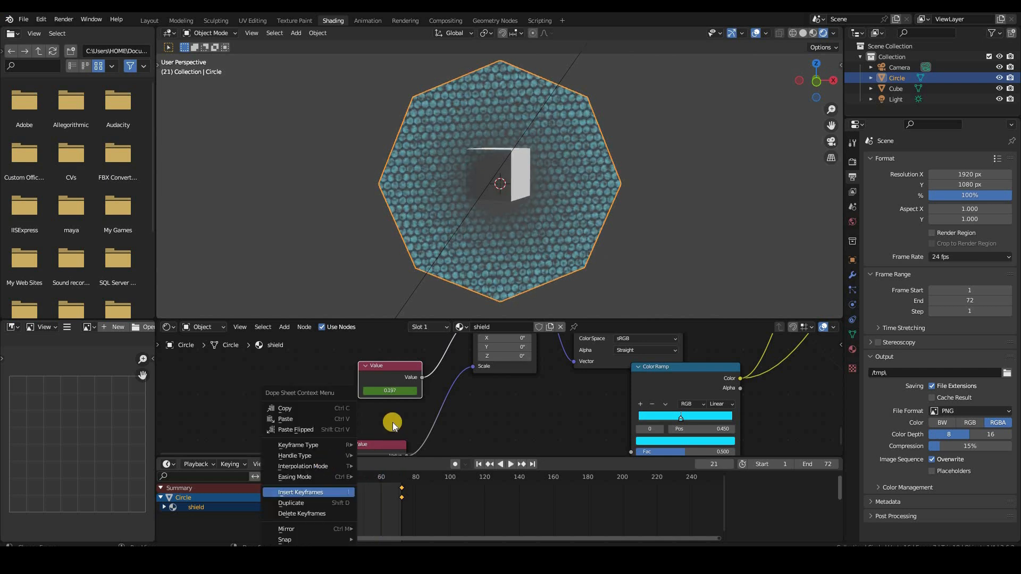
mouse_move(320, 466)
left_click(392, 413)
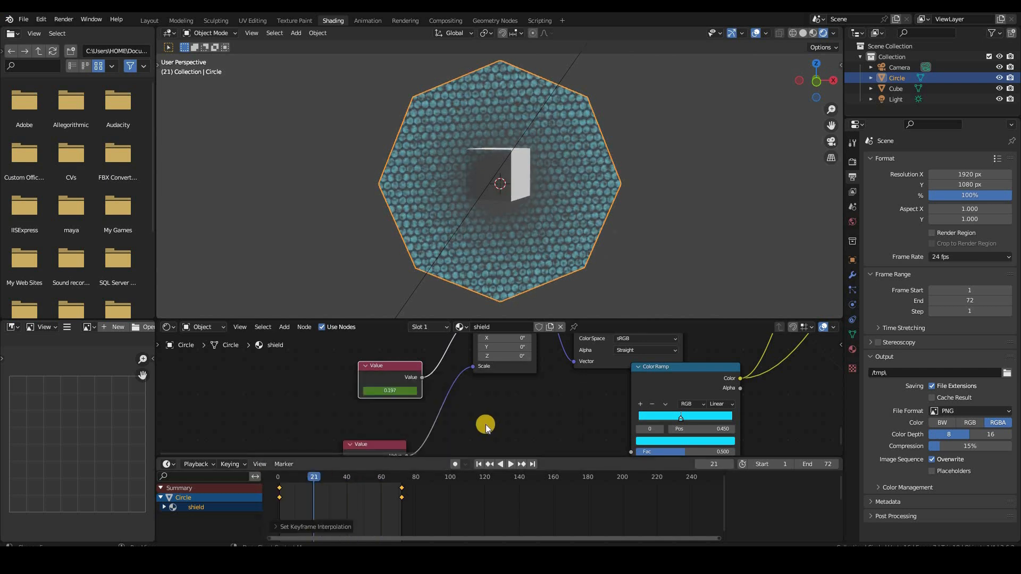
Switch the Noise Texture to 4D and connect the unused Value node beside it to its W input
middle_click_drag(739, 348, 650, 427)
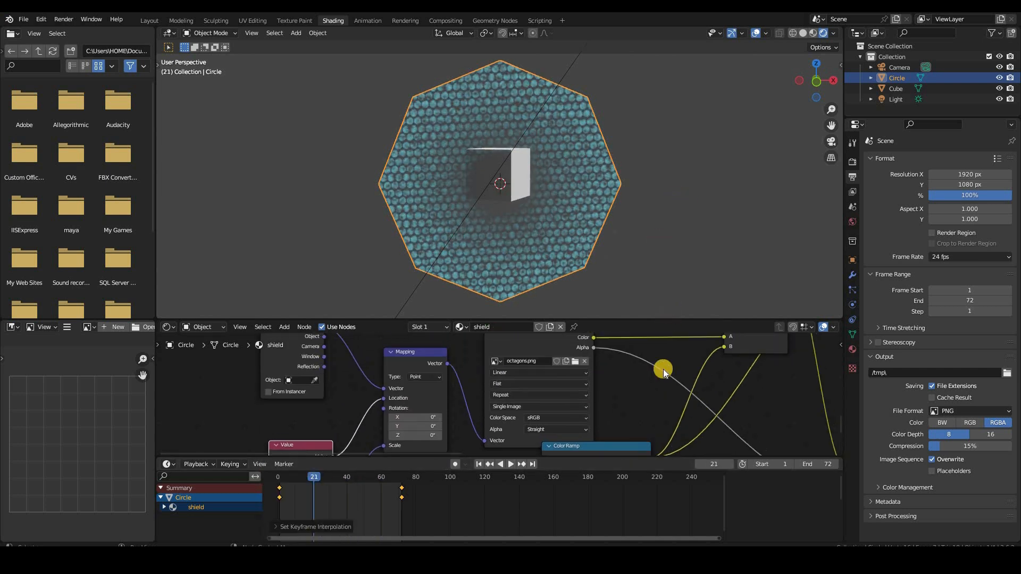
scroll(629, 437, "down", 5)
middle_click_drag(729, 341, 716, 387)
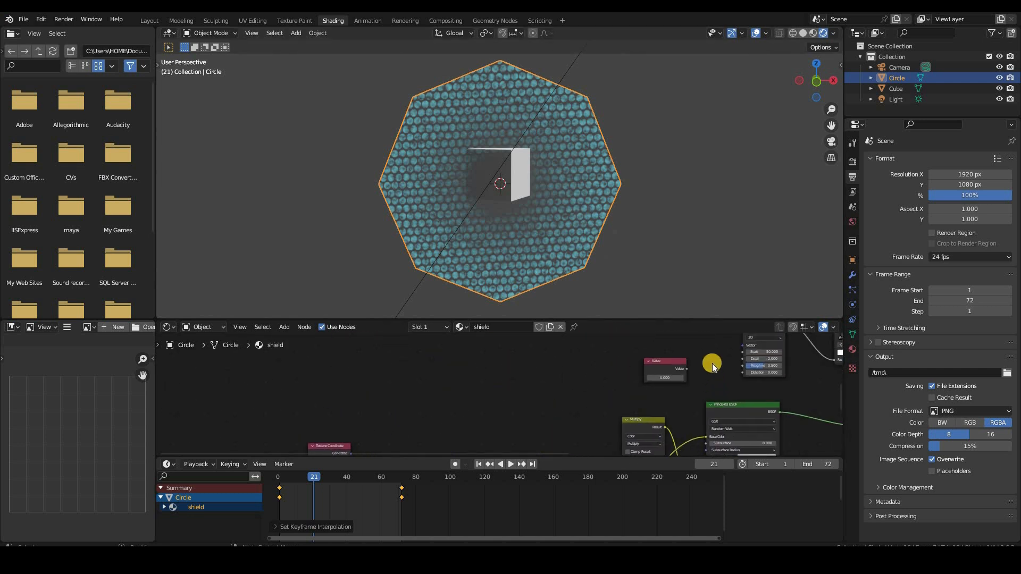
middle_click_drag(729, 364, 593, 415)
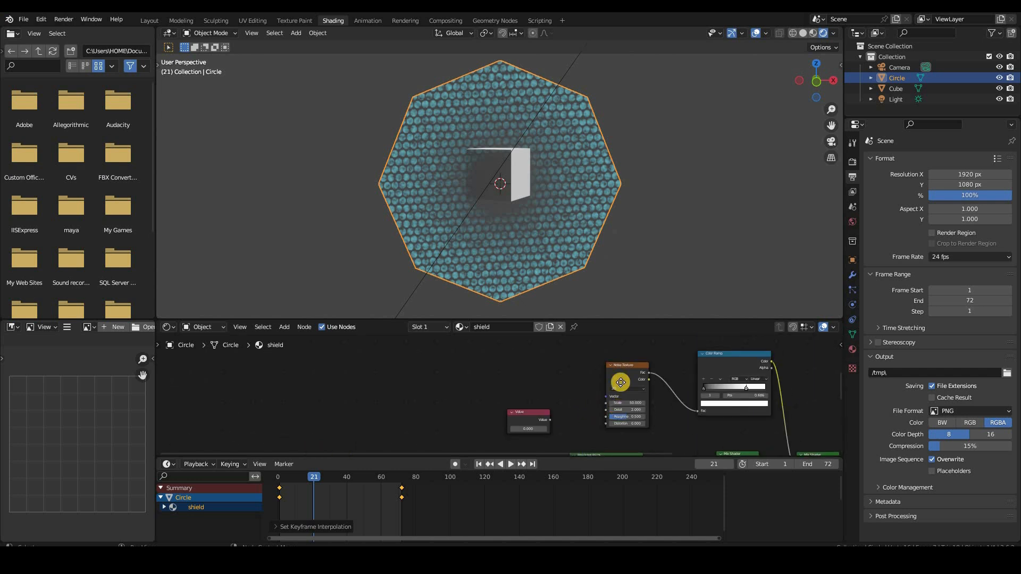
scroll(629, 349, "up", 2)
scroll(623, 345, "down", 2, "shift")
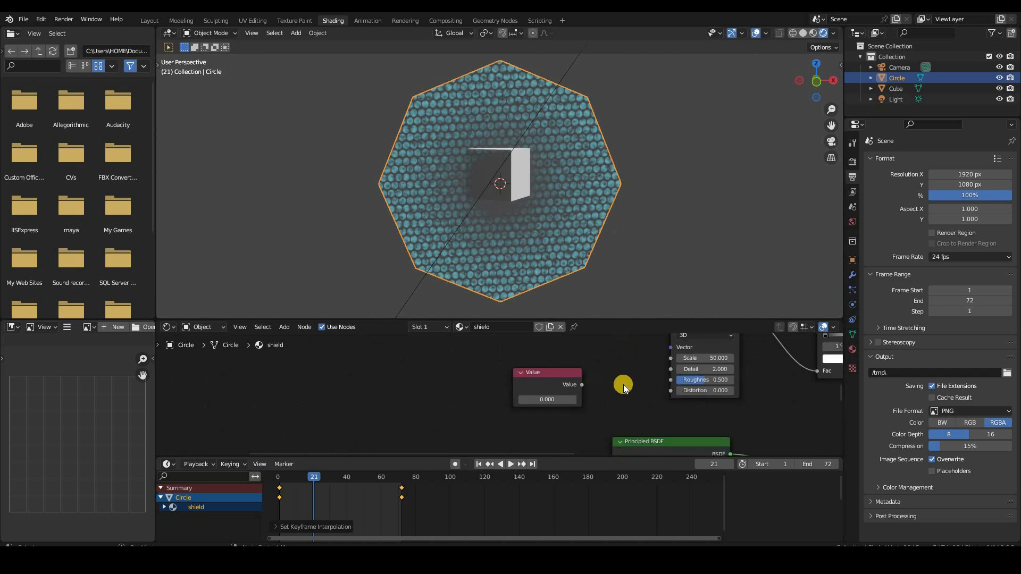
middle_click_drag(674, 379, 643, 422)
left_click(675, 378)
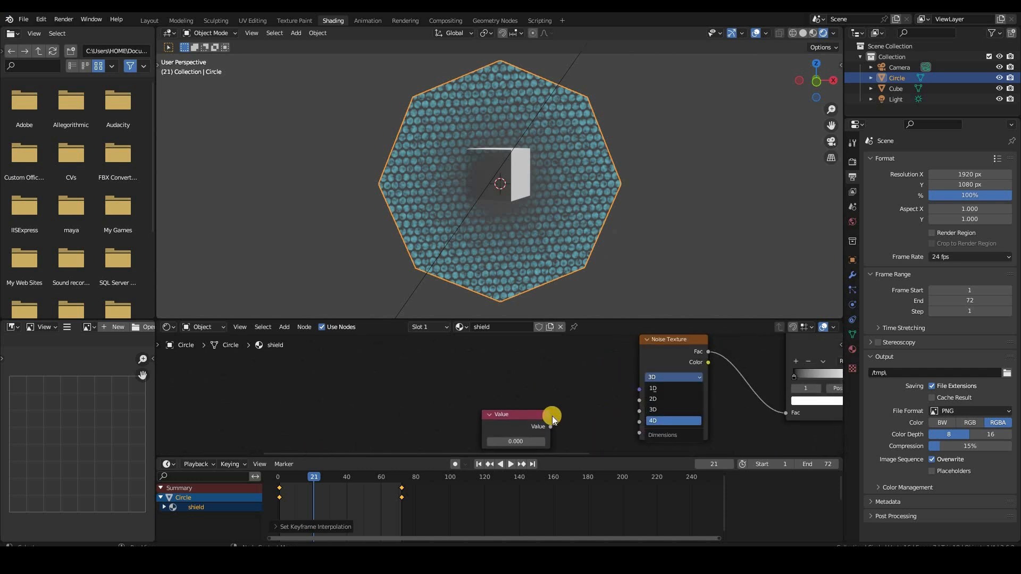
left_click(677, 418)
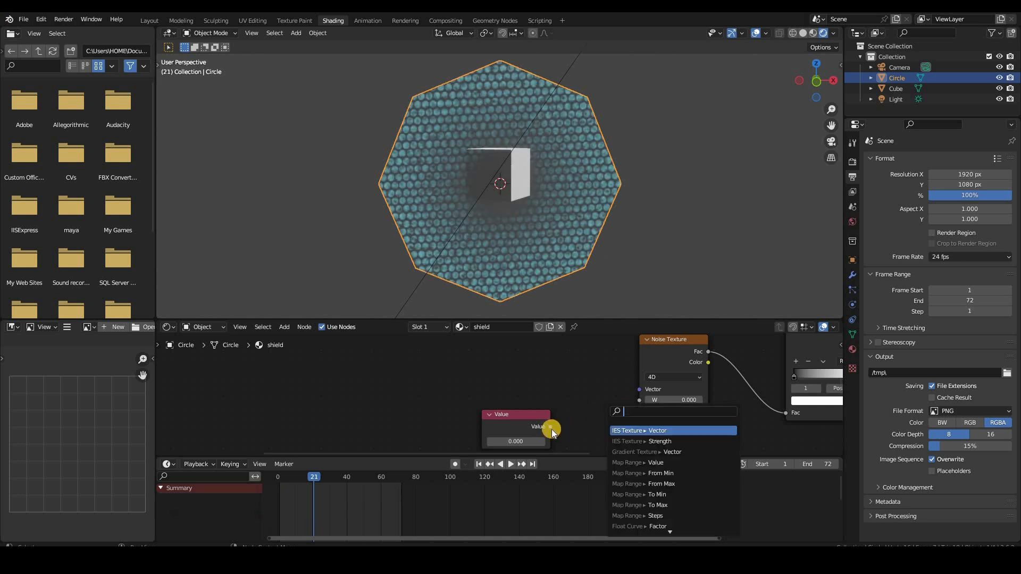
left_click_drag(550, 427, 640, 401)
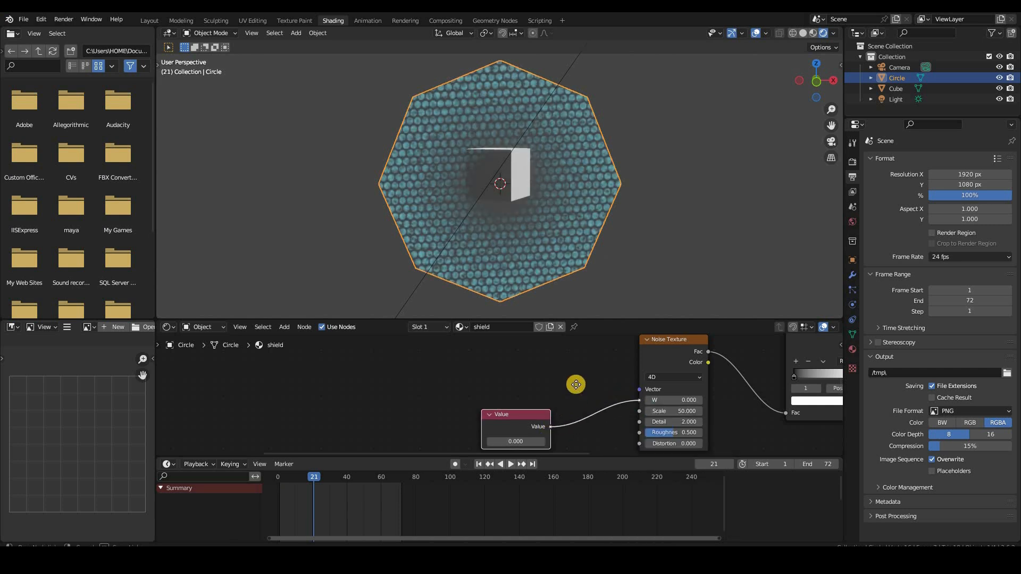
Keyframe the Value node driving the noise W input at 0 on frame 1 and 0.3 on frame 72
middle_click_drag(363, 451, 373, 423)
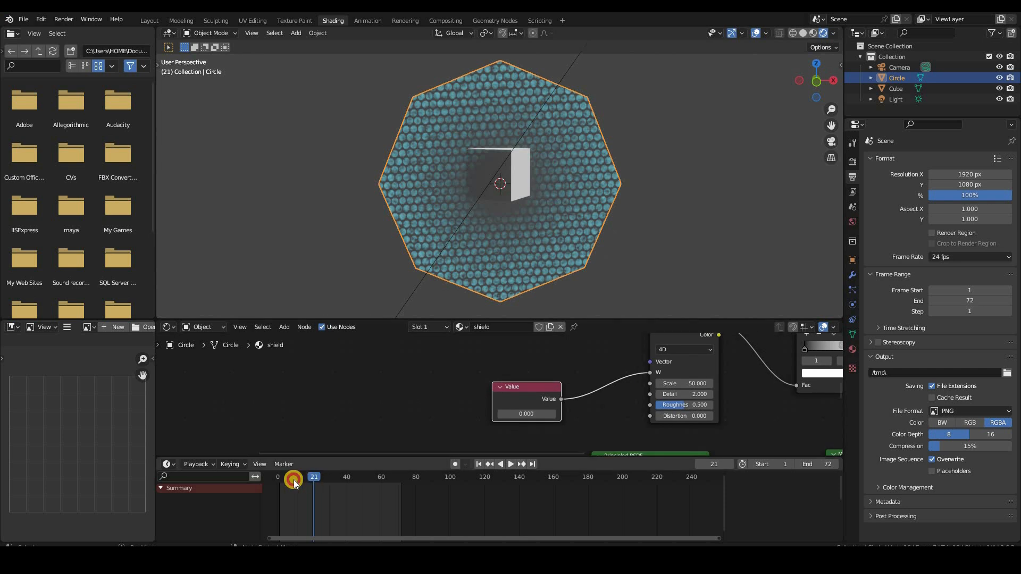
left_click(280, 483)
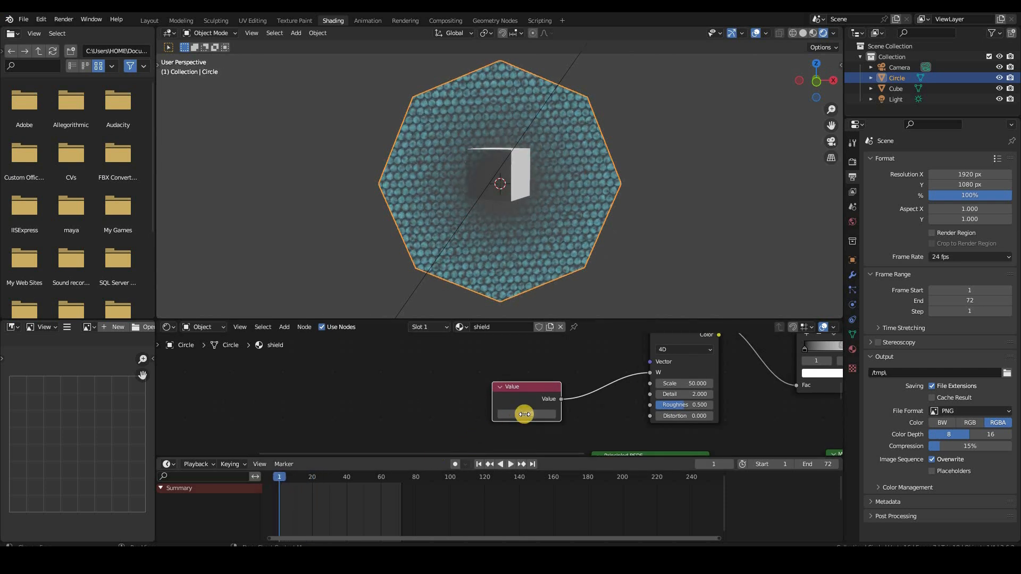
key("i")
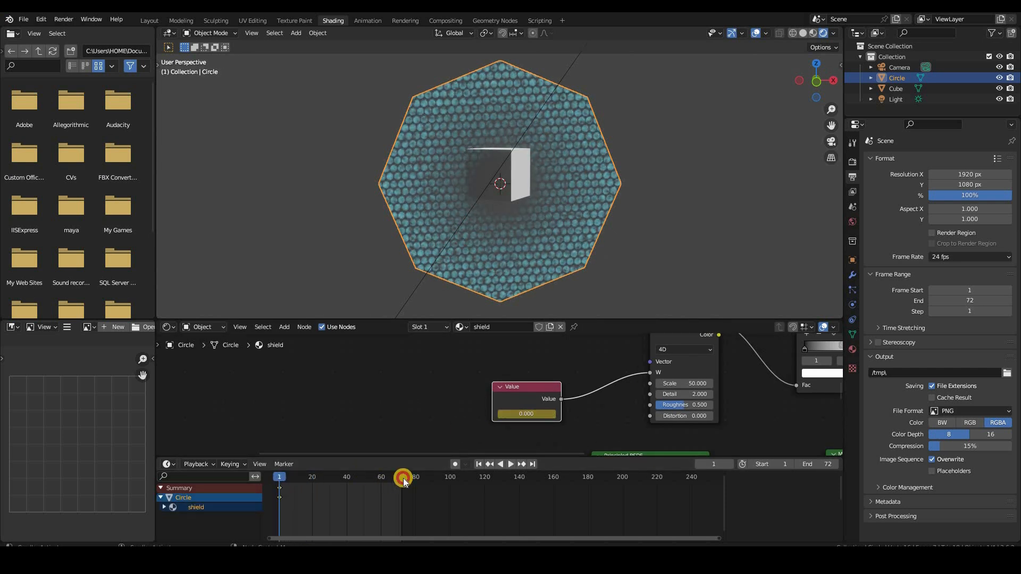
left_click(401, 481)
left_click_drag(402, 479, 400, 479)
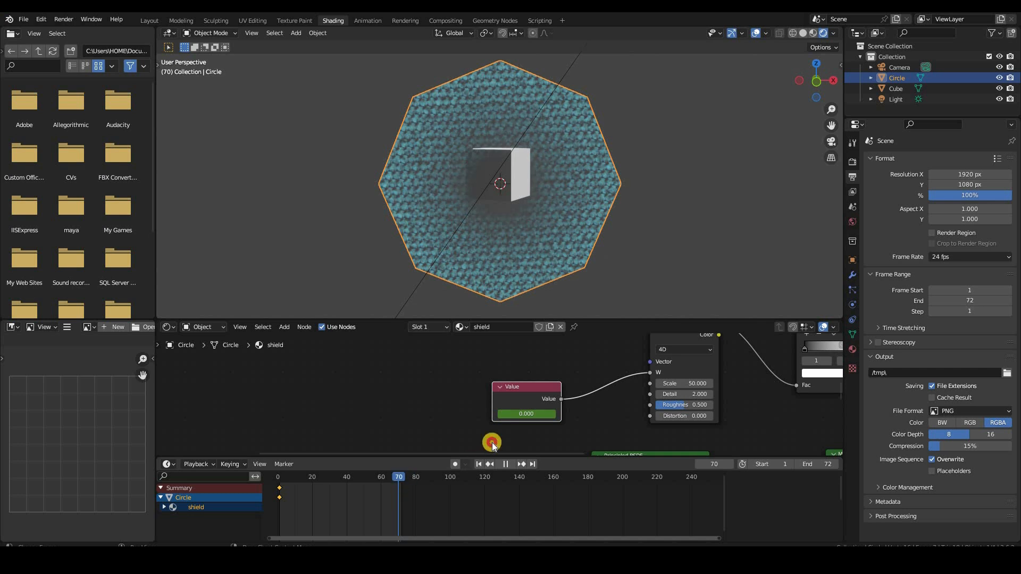
key("Right")
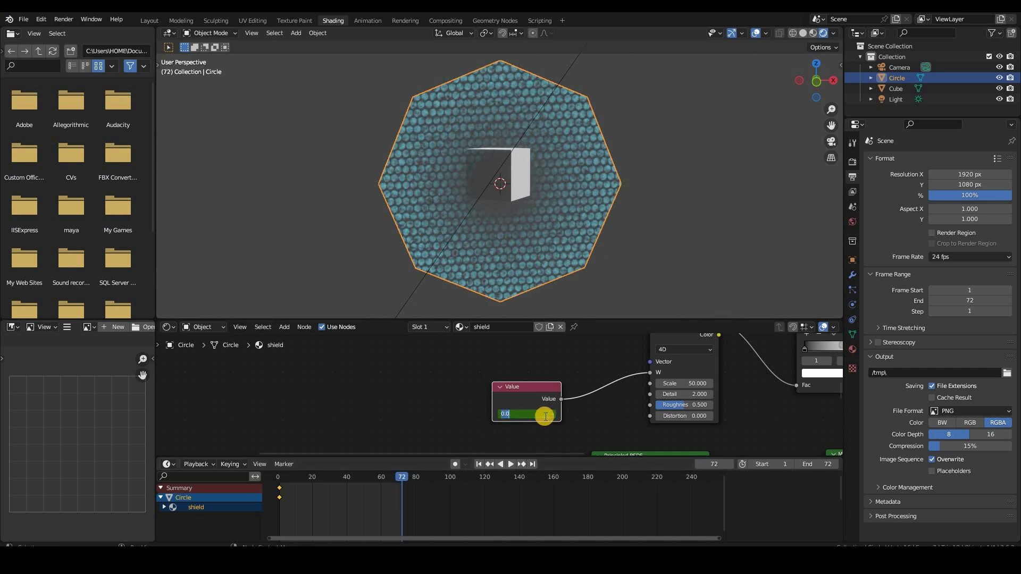
key("Return")
Set the interpolation of the noise W Value node's keyframes to Linear
right_click(355, 494)
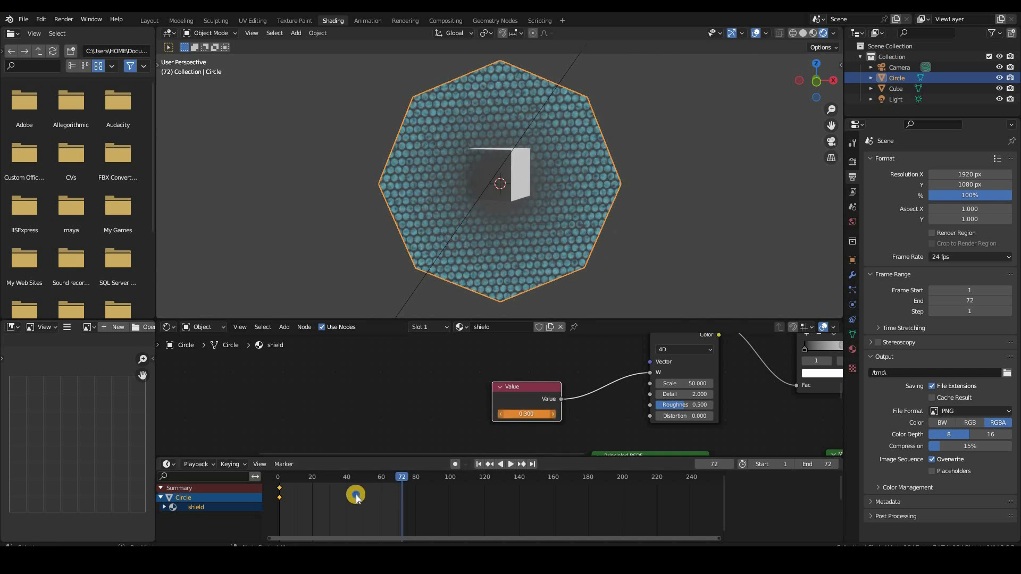
left_click(355, 493)
mouse_move(346, 467)
left_click(396, 407)
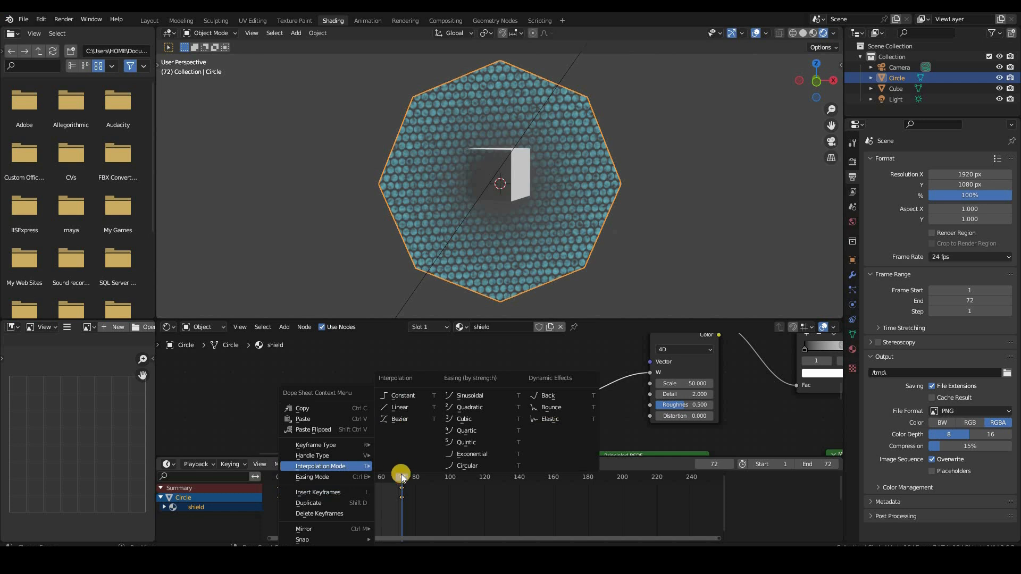
Return to frame 1 and play the animation to review the combined texture and noise motion
left_click_drag(295, 485, 279, 486)
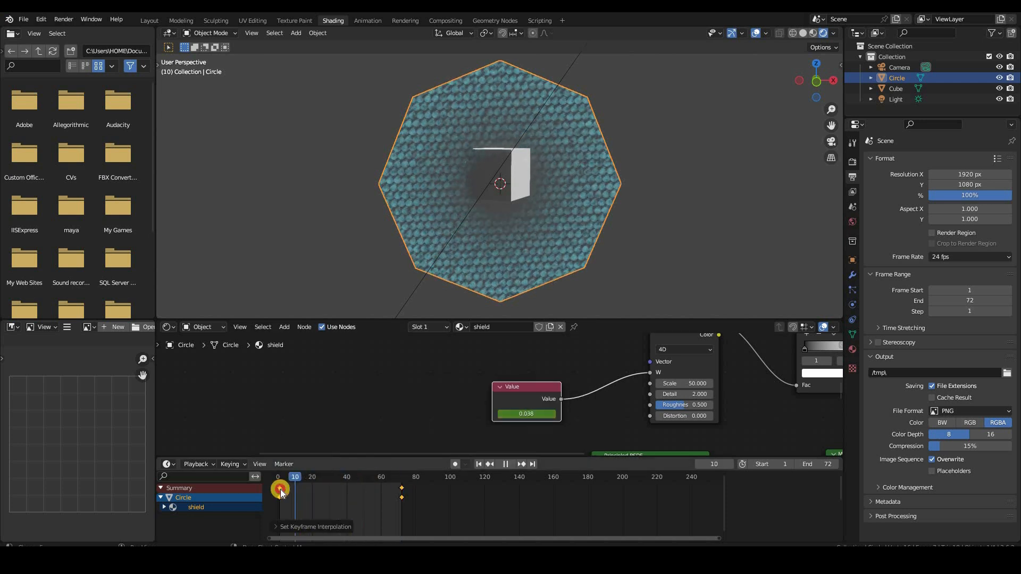
left_click(503, 462)
left_click(503, 464)
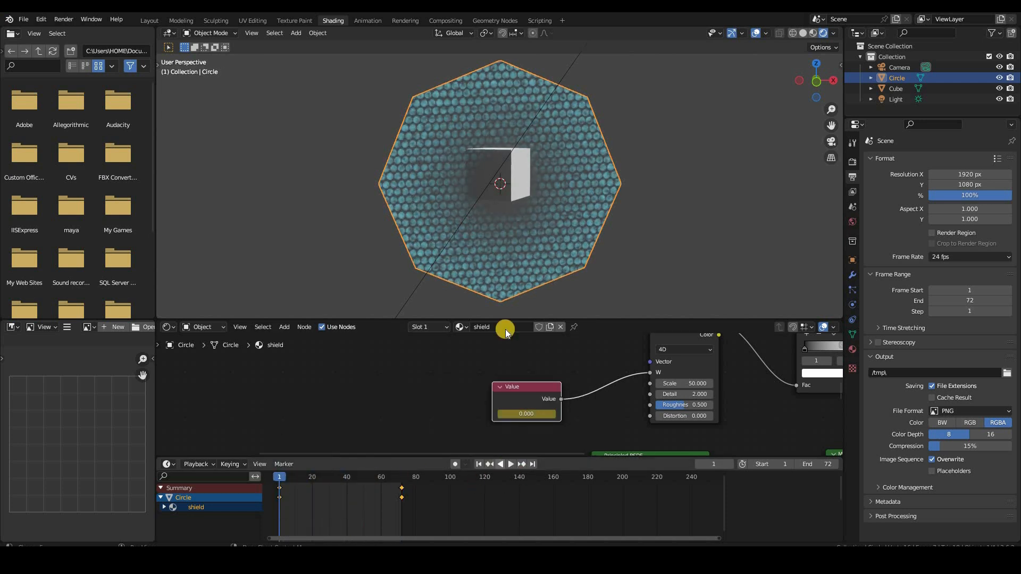
key("space")
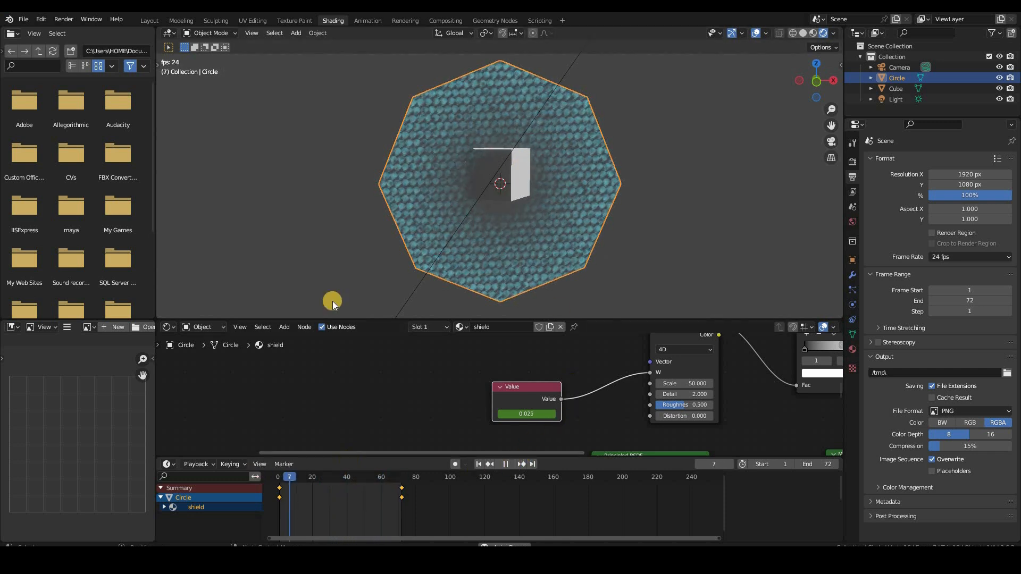
key("space")
Show the shield in rendered shading in the Layout workspace and add a Solidify modifier to it
left_click(152, 21)
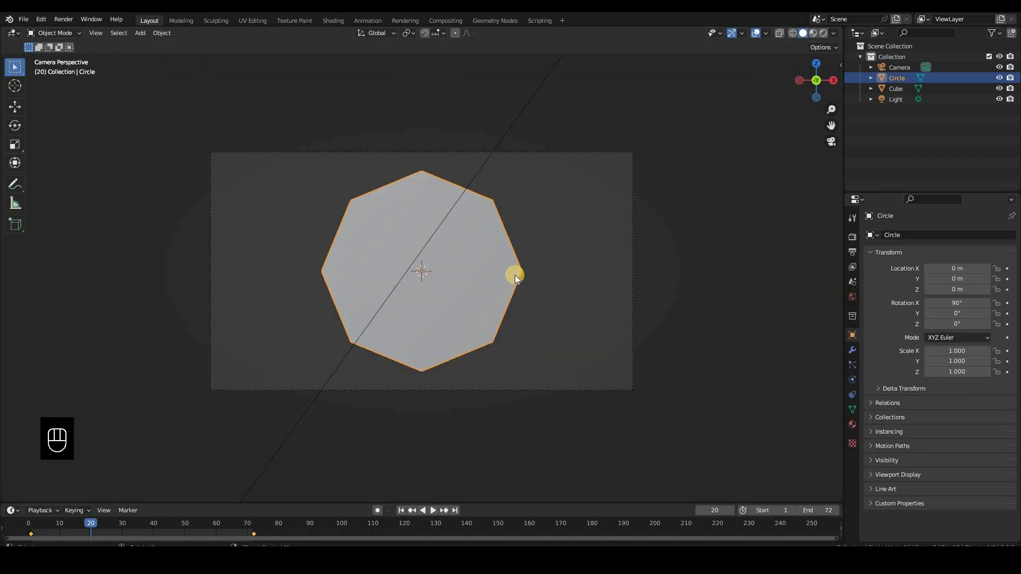
mouse_move(637, 309)
middle_mouse_down()
mouse_move(596, 258)
mouse_move(564, 283)
middle_mouse_up()
key("z")
key("z")
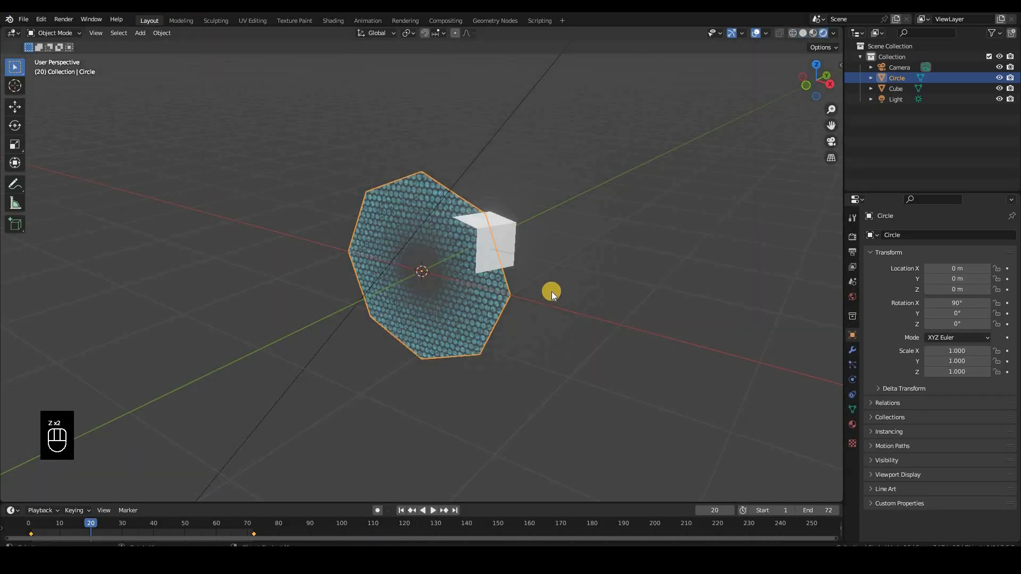
scroll(820, 345, "up", 3)
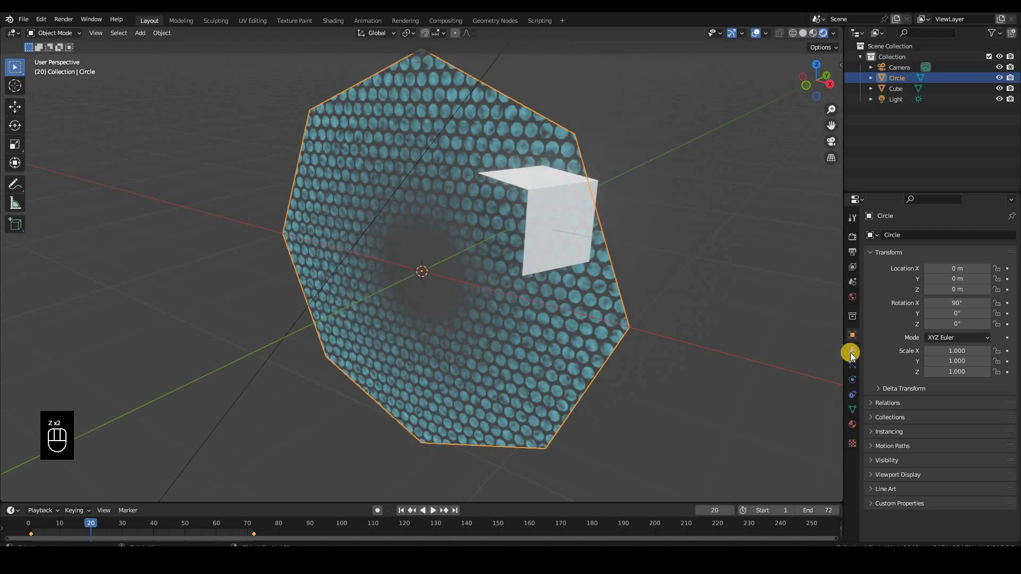
left_click(904, 231)
left_click(834, 415)
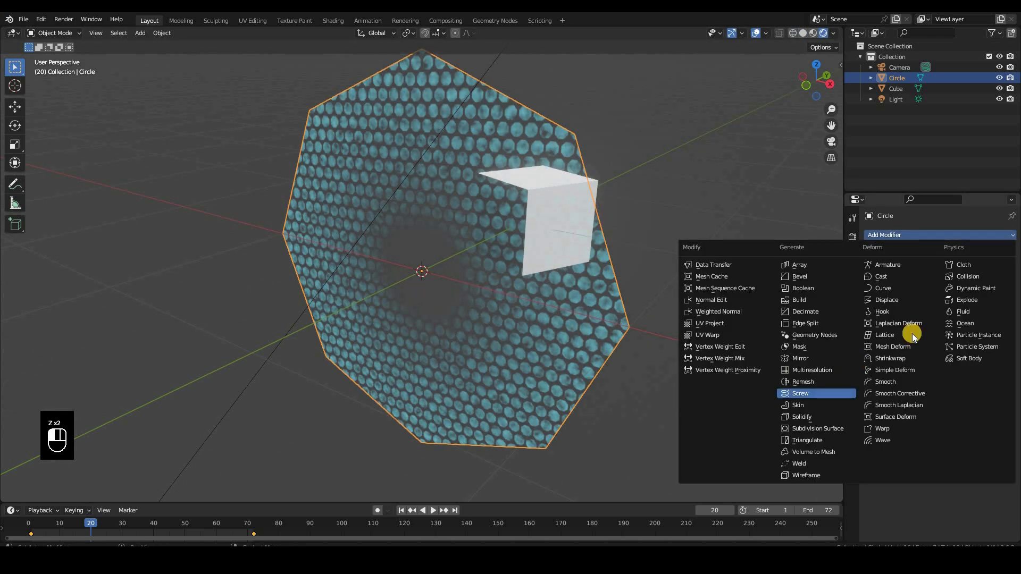
left_click(898, 236)
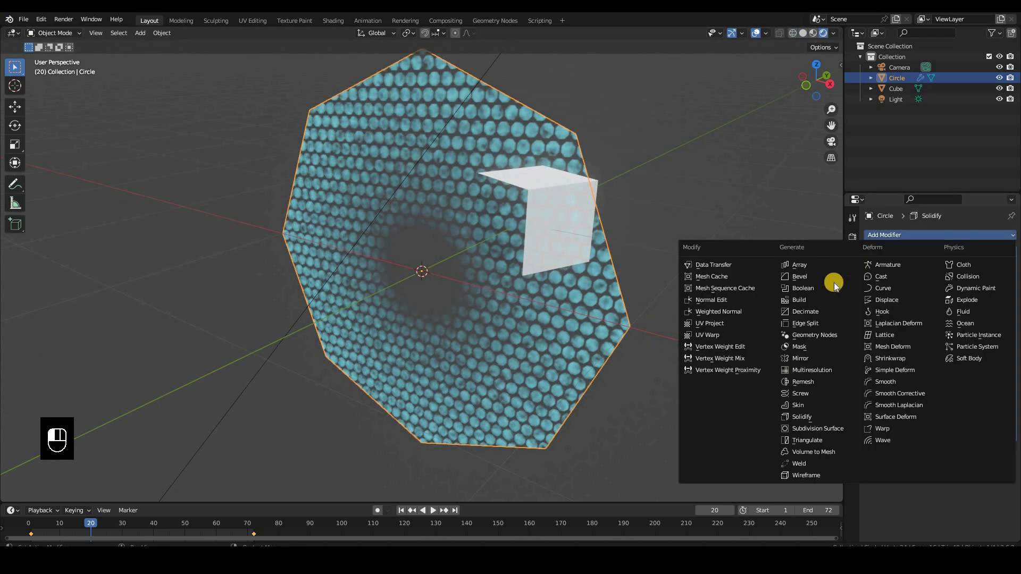
left_click(835, 287)
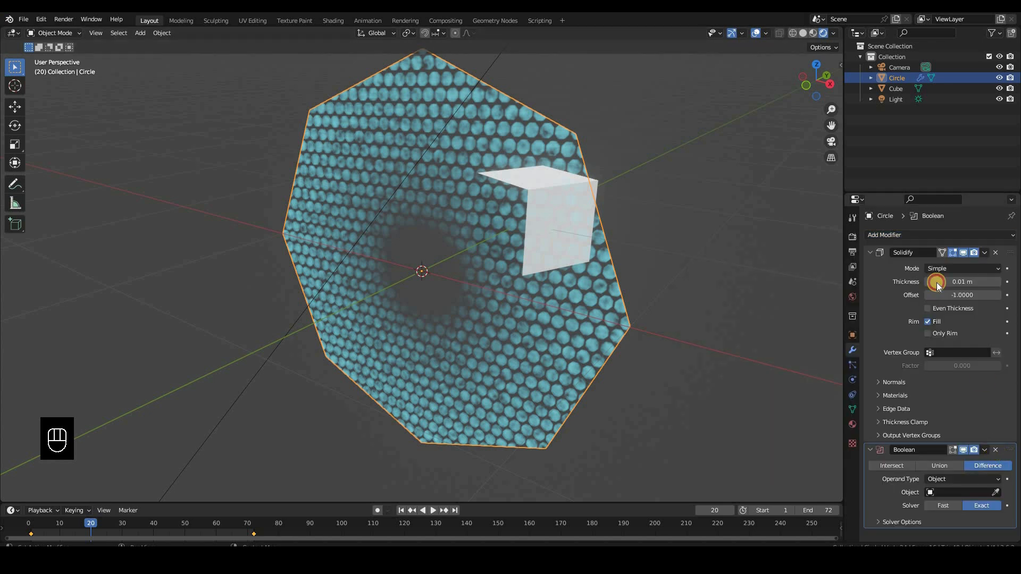
left_click(995, 450)
Add a Bevel modifier to the shield and set the Solidify modifier's offset to 0
left_click(917, 237)
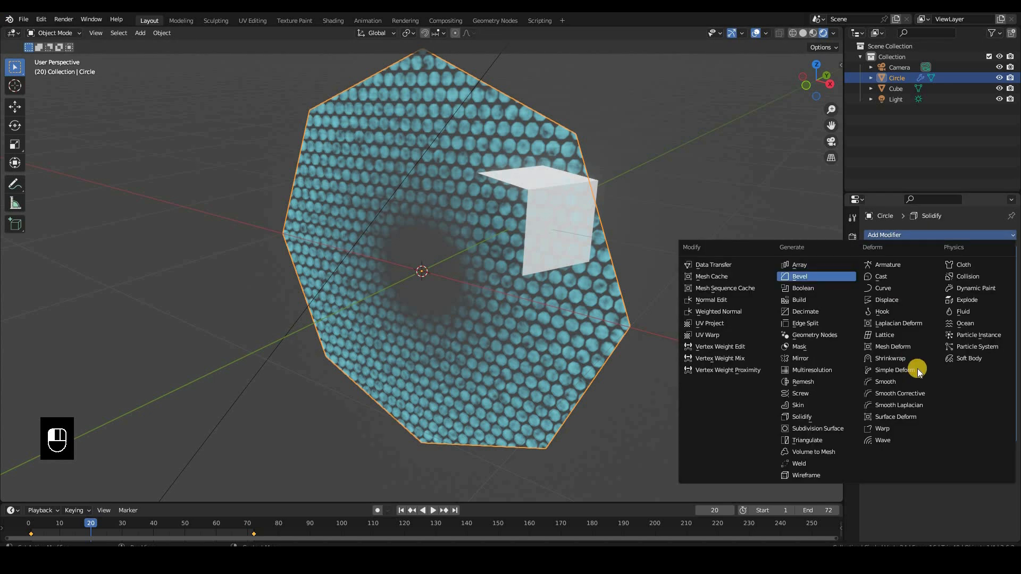
left_click(841, 276)
left_click(960, 296)
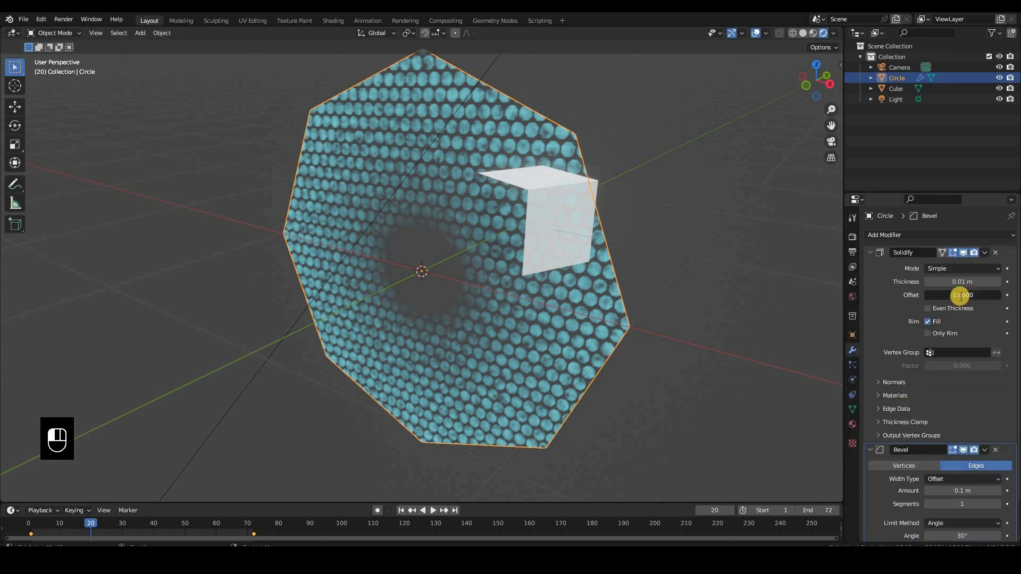
key("Return")
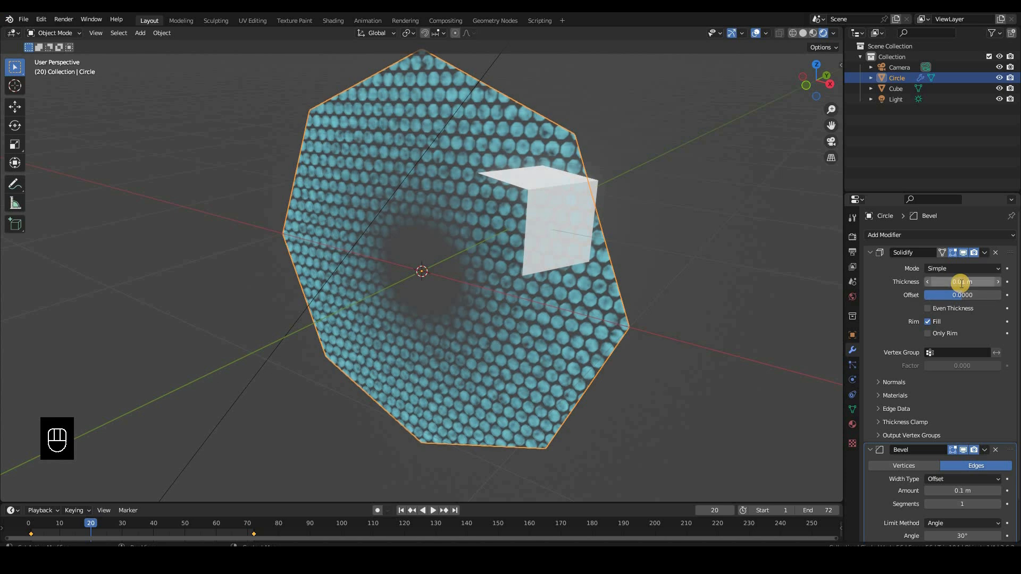
Set the Solidify modifier's thickness to 0.02 m
left_click(961, 283)
key("Left")
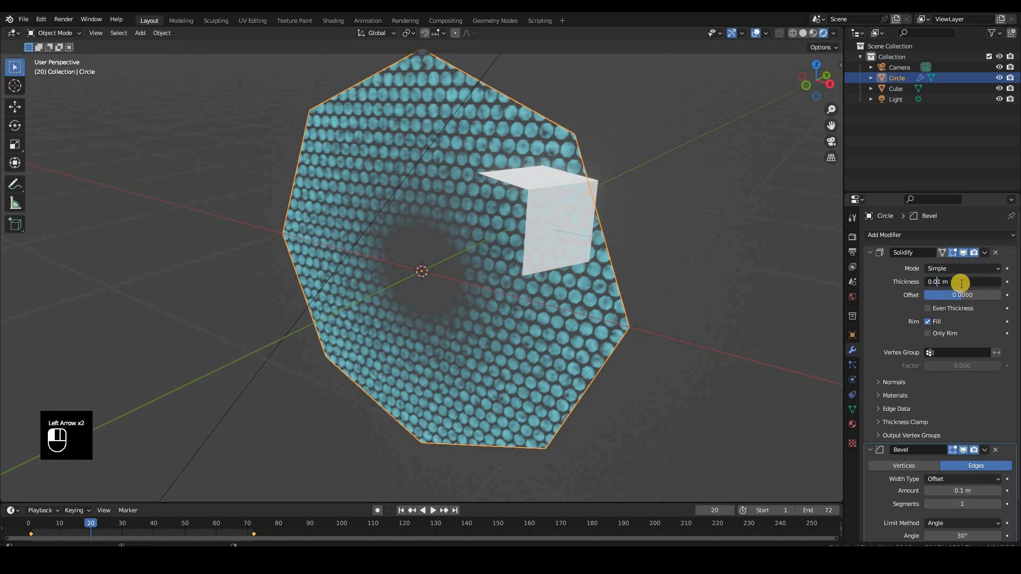
type("2")
left_click(642, 346)
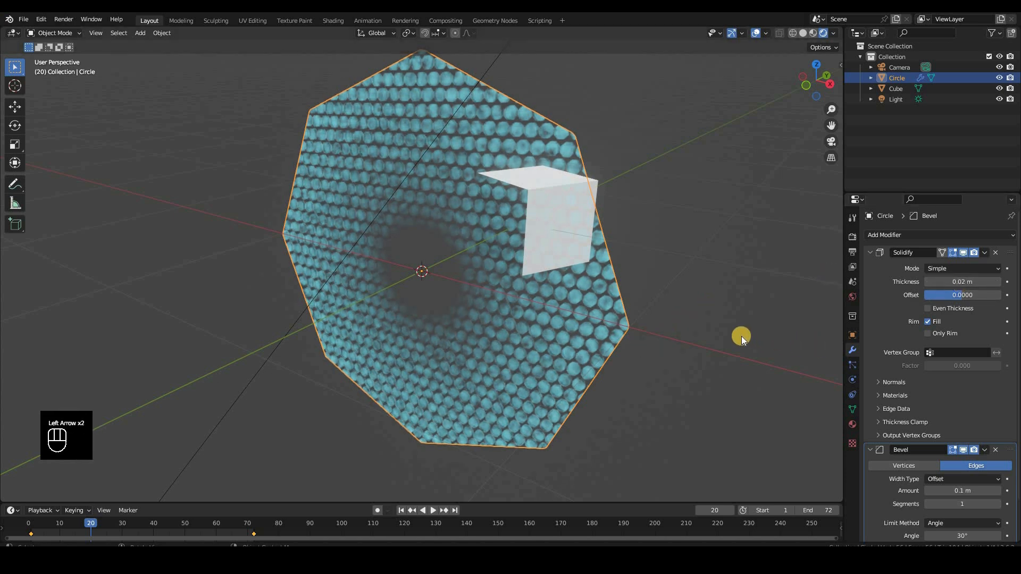
Show the shield in solid shading and apply its Solidify modifier
key("z")
mouse_move(725, 333)
middle_mouse_down()
mouse_move(923, 328)
mouse_move(989, 258)
mouse_move(981, 255)
middle_mouse_up()
left_click(985, 252)
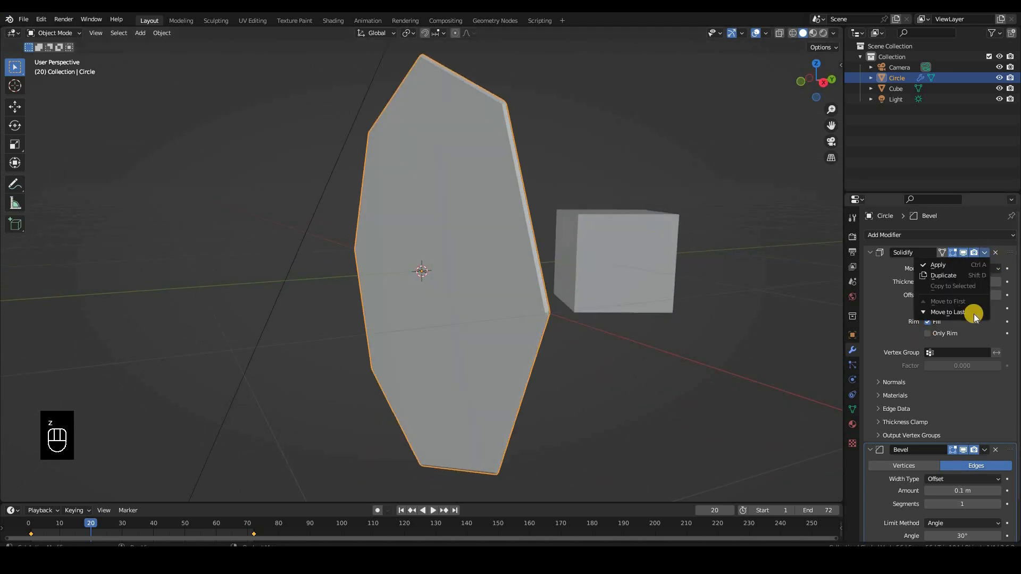
left_click(941, 265)
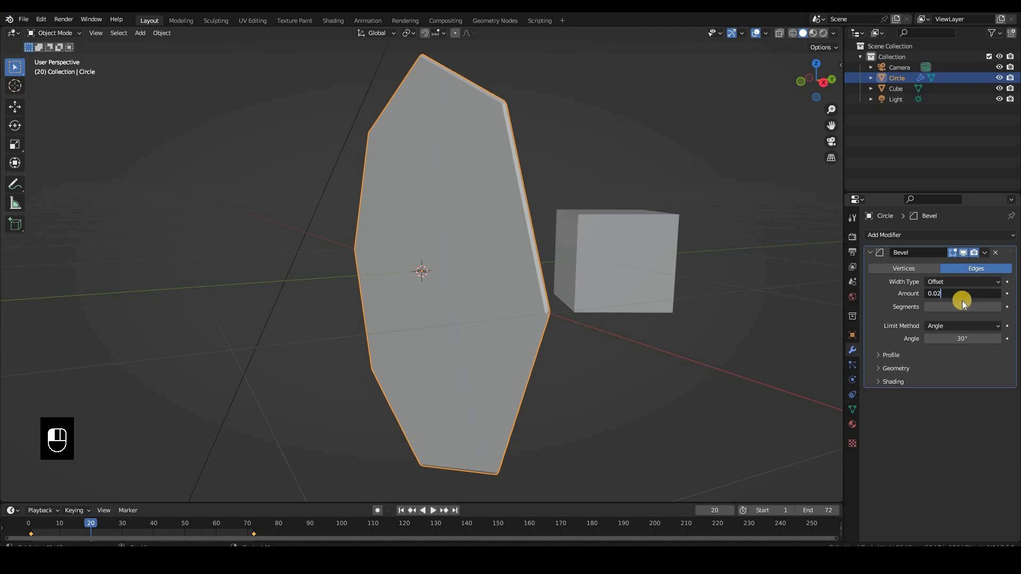
Set the Bevel modifier's amount to 0.02 m and apply the modifier to the shield
left_click(963, 302)
left_click(997, 307)
left_click(997, 307)
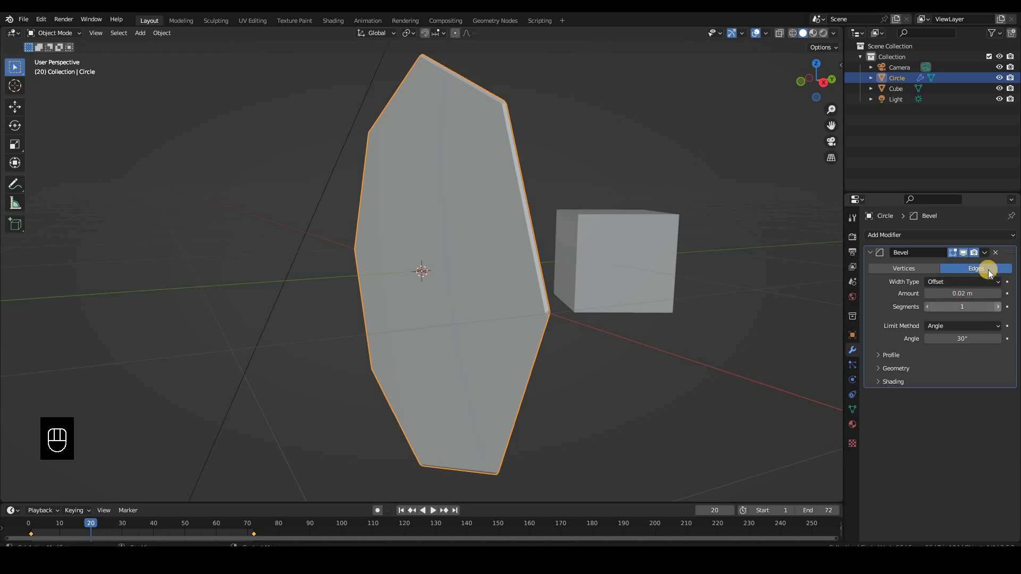
left_click(984, 253)
left_click(958, 264)
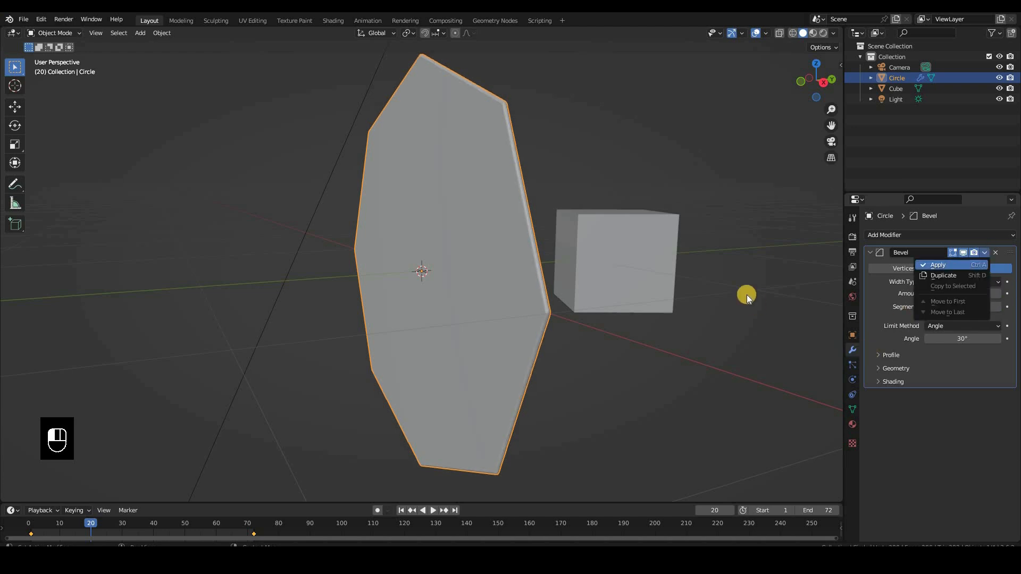
Add a second material slot to the shield with a new material named "border"
left_click(852, 424)
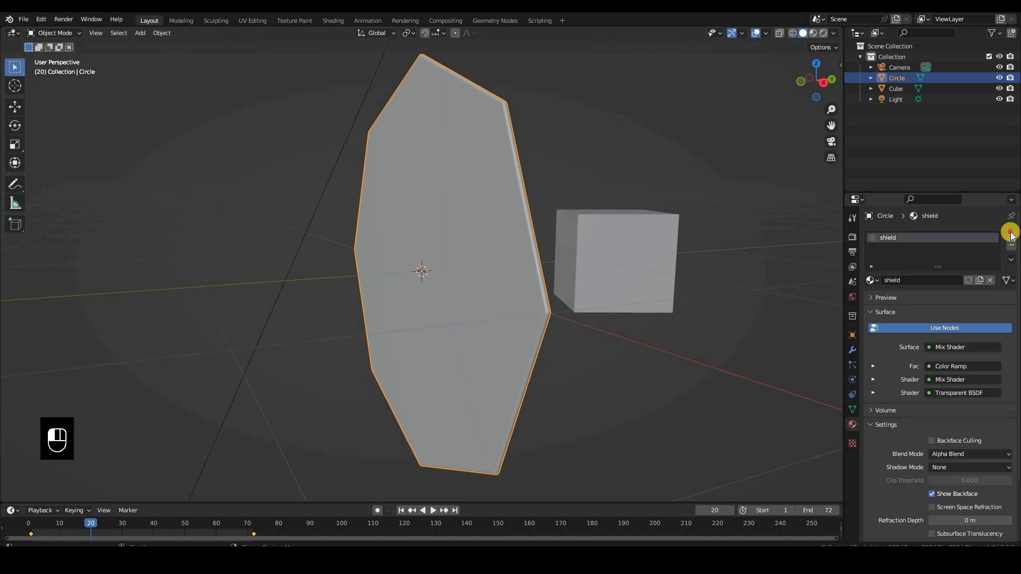
left_click(1012, 235)
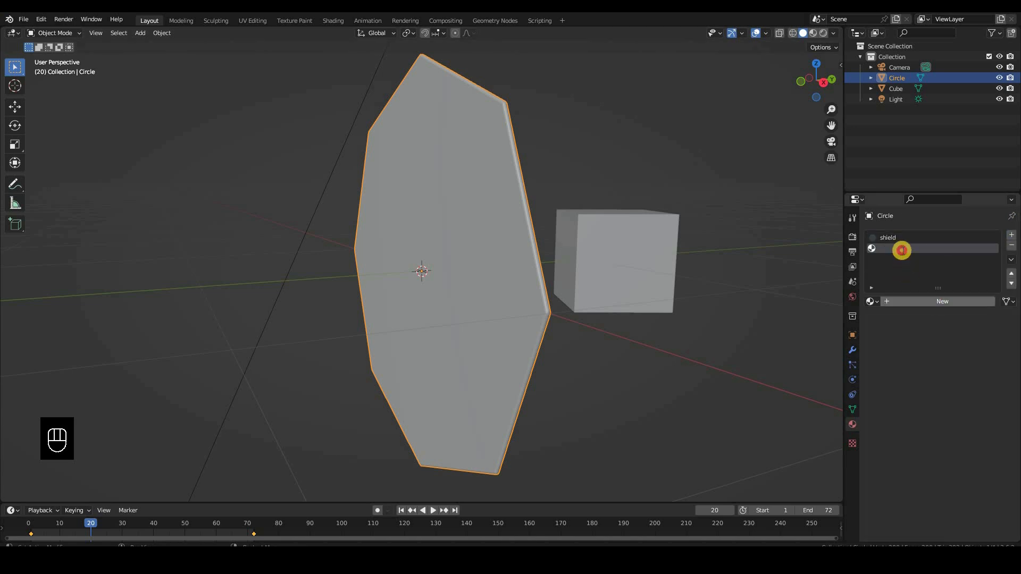
left_click(926, 302)
left_click(902, 250)
type("border")
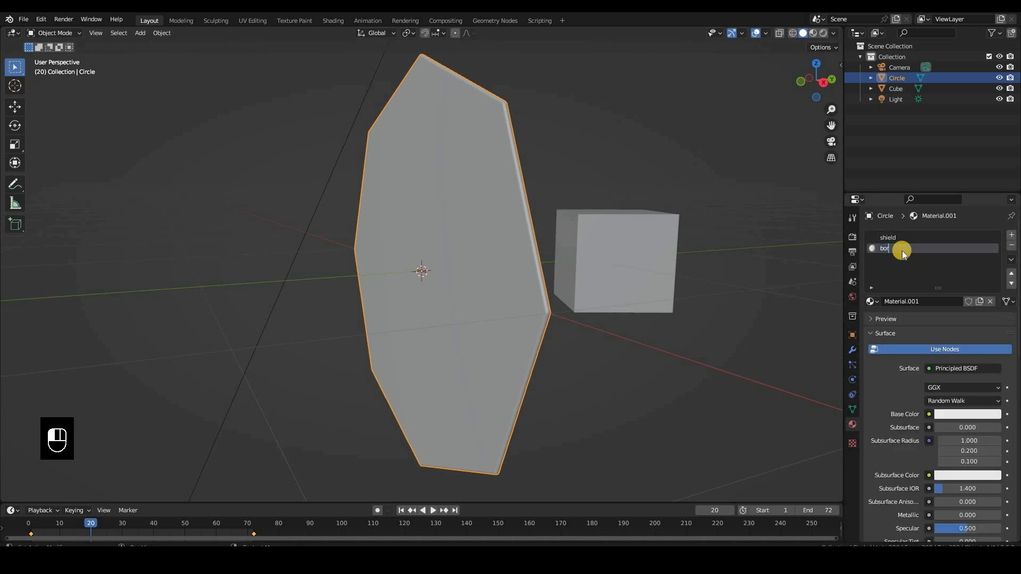
key("Return")
Change the border material's surface to Emission with a strength of 50
left_click(962, 368)
left_click(878, 159)
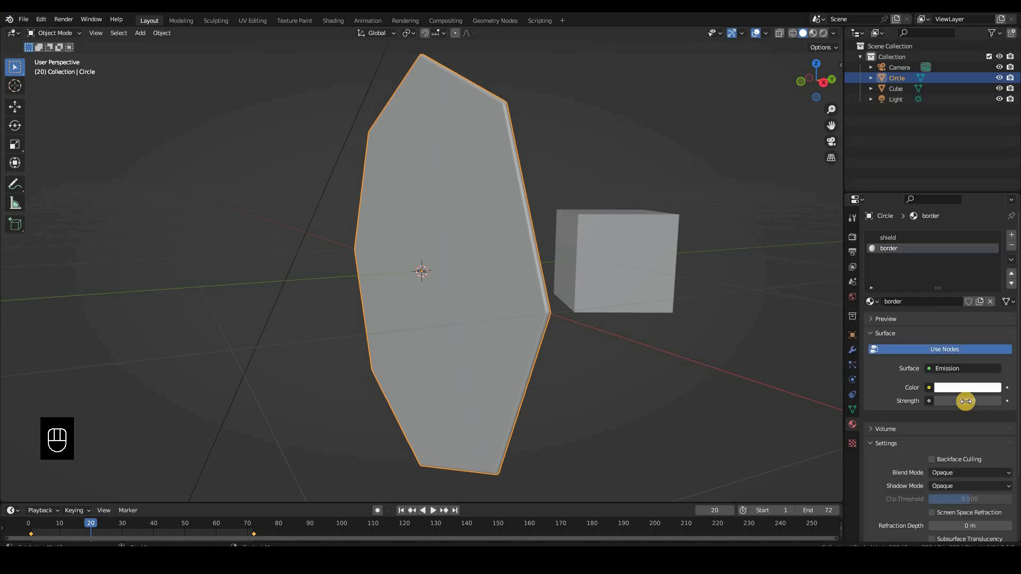
left_click(965, 401)
type("50")
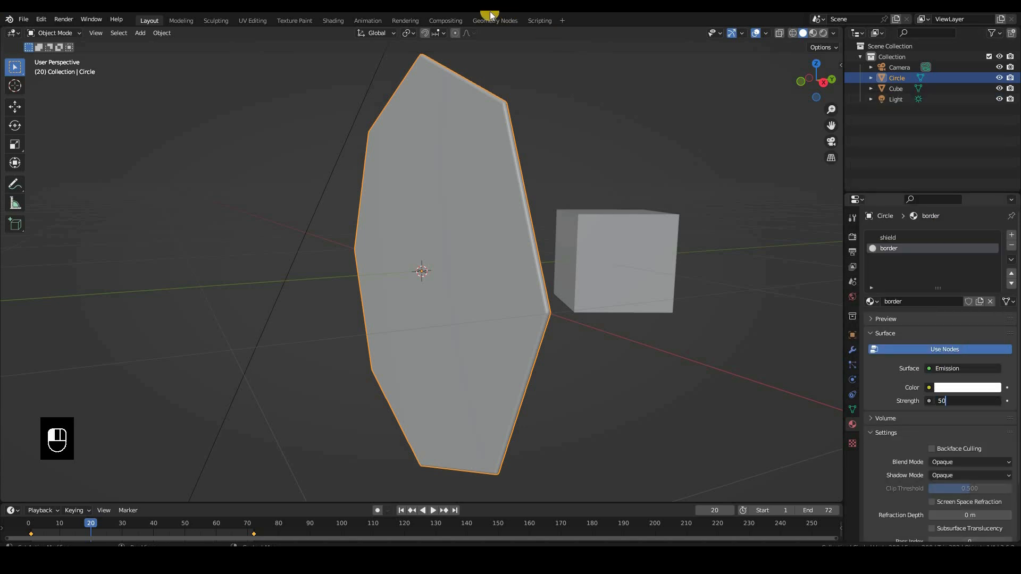
key("Return")
In the Shading workspace, copy the hex value of the cyan color in the shield material's Color Ramp node
left_click(334, 21)
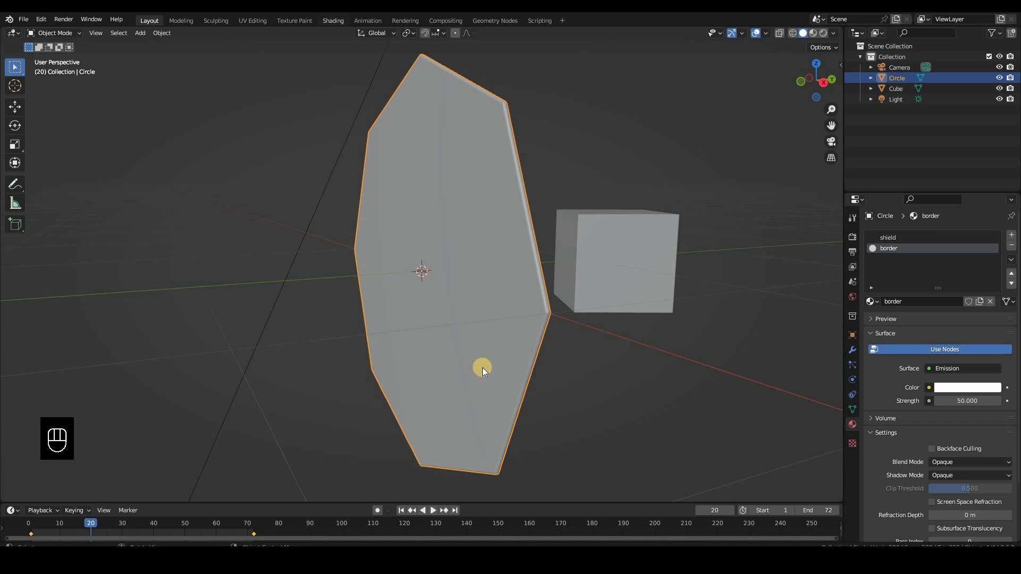
scroll(680, 375, "down", 6)
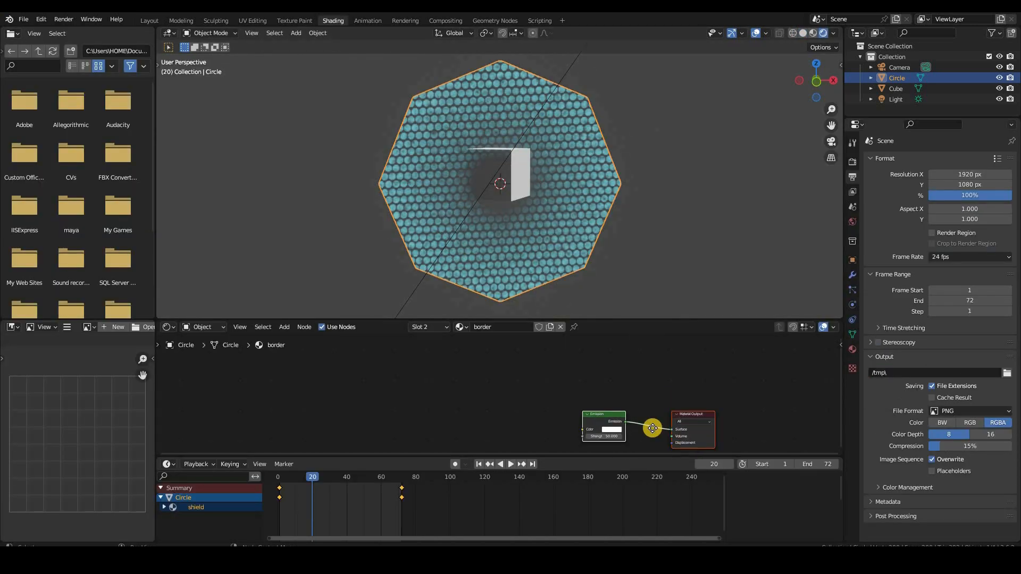
middle_click_drag(652, 428, 679, 339)
left_click(854, 352)
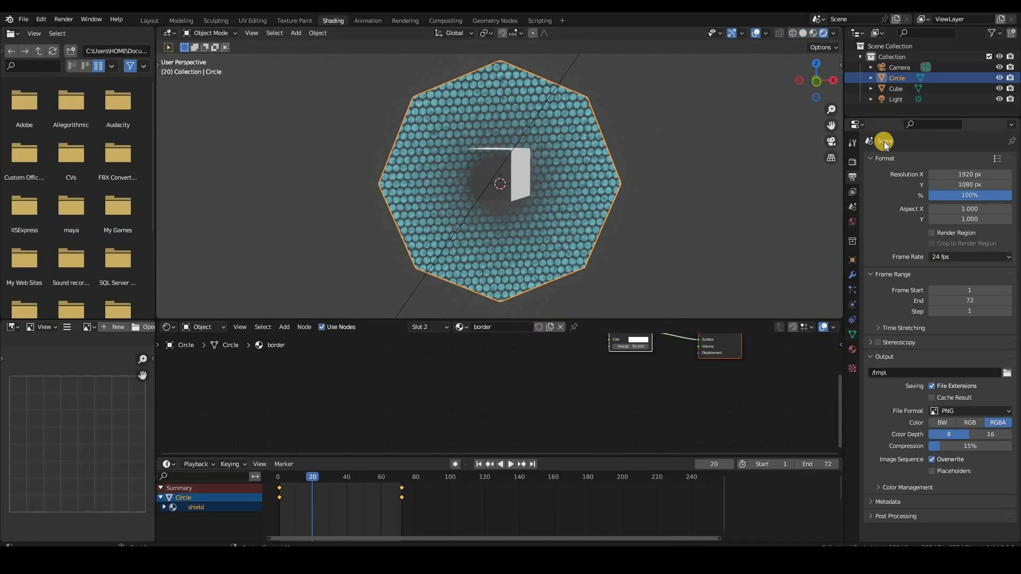
left_click(894, 163)
scroll(509, 443, "down", 5)
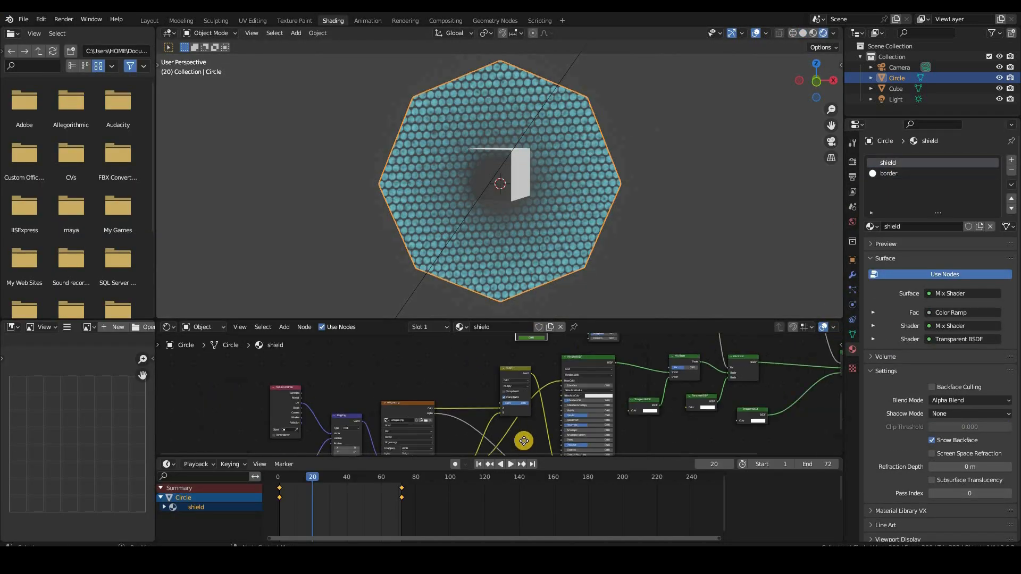
middle_click_drag(524, 440, 515, 419)
scroll(515, 418, "up", 4)
scroll(515, 420, "up", 2)
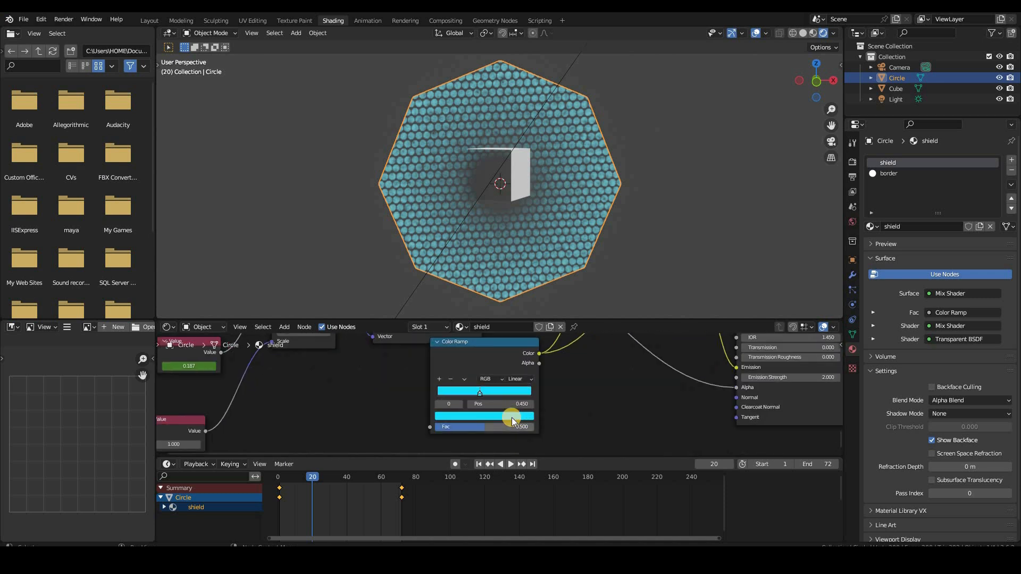
left_click(505, 416)
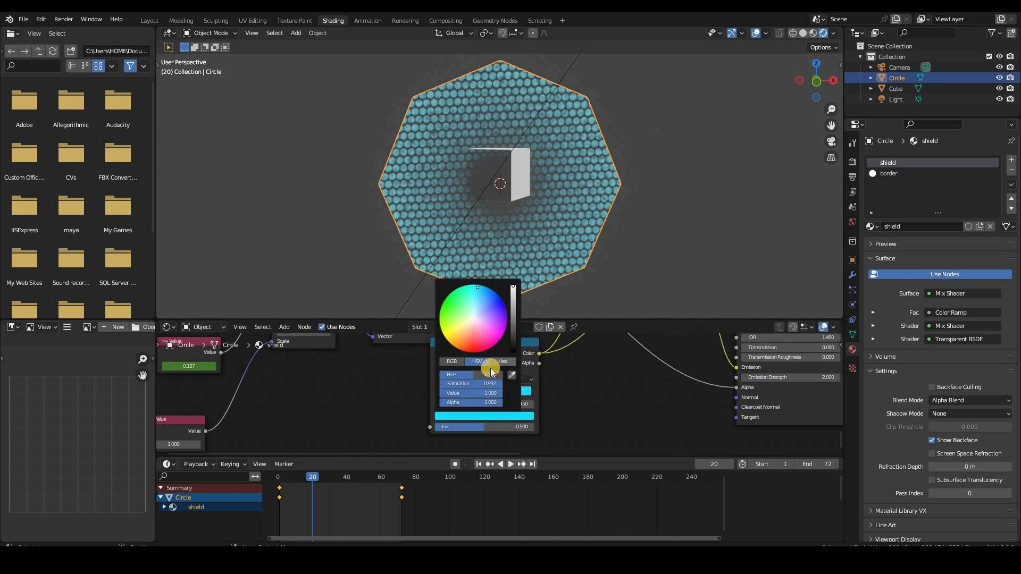
left_click(503, 362)
left_click(486, 373)
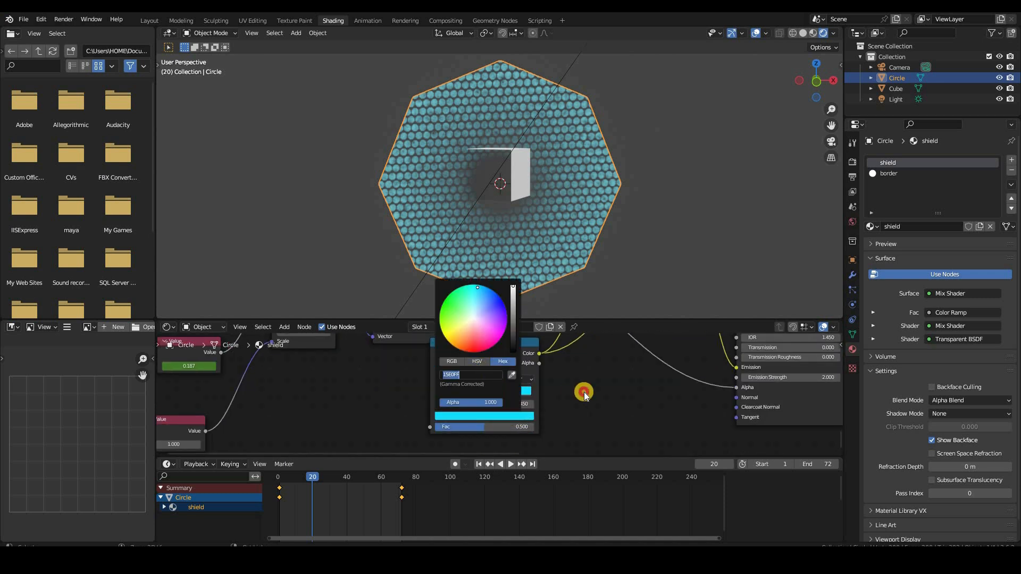
Paste the copied cyan hex value into the border material's Emission color and return to the Layout workspace
left_click(892, 173)
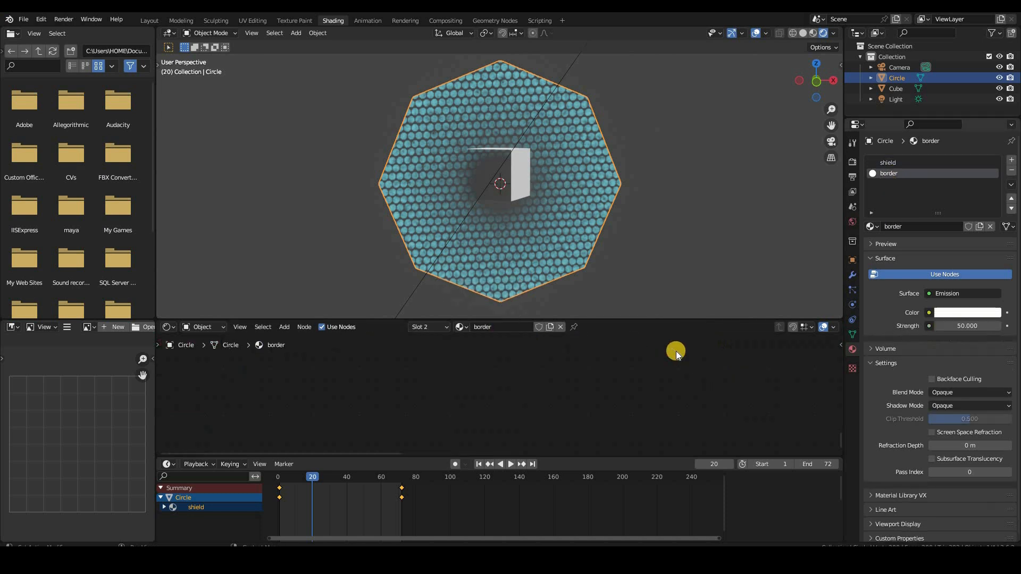
scroll(563, 351, "down", 6)
middle_click_drag(563, 351, 485, 386)
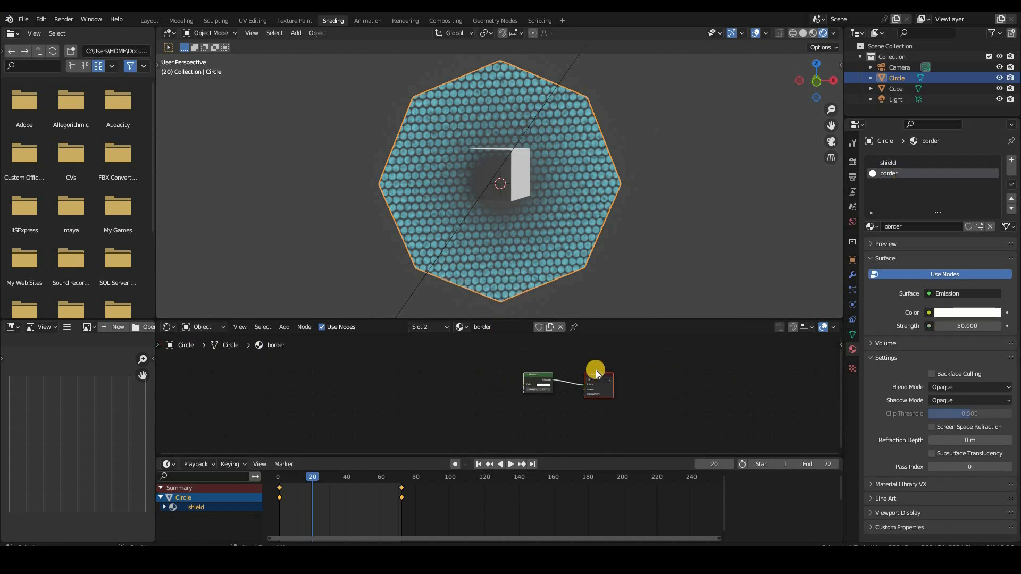
scroll(596, 373, "up", 9)
left_click(644, 323)
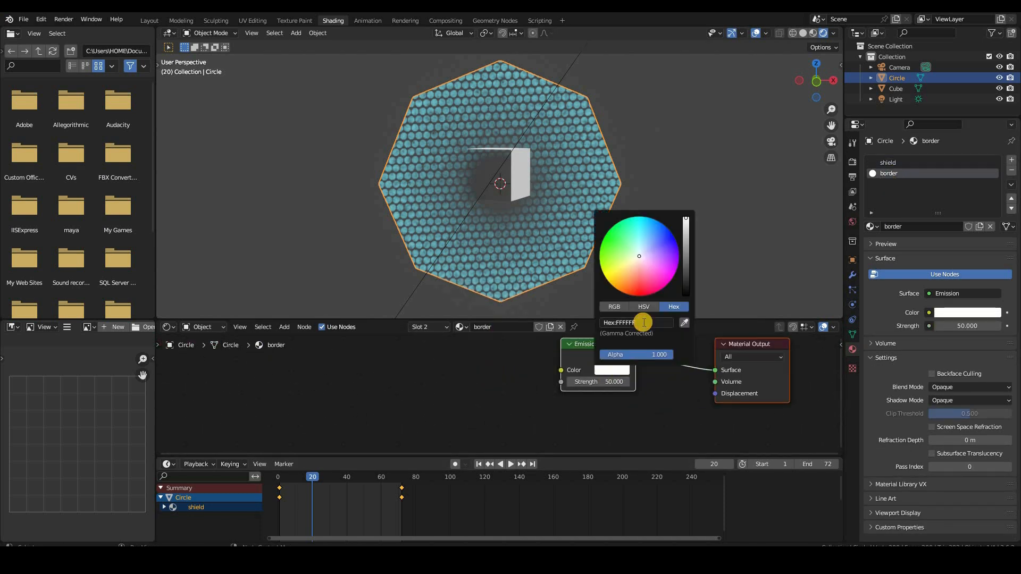
key("ctrl+v")
left_click(808, 254)
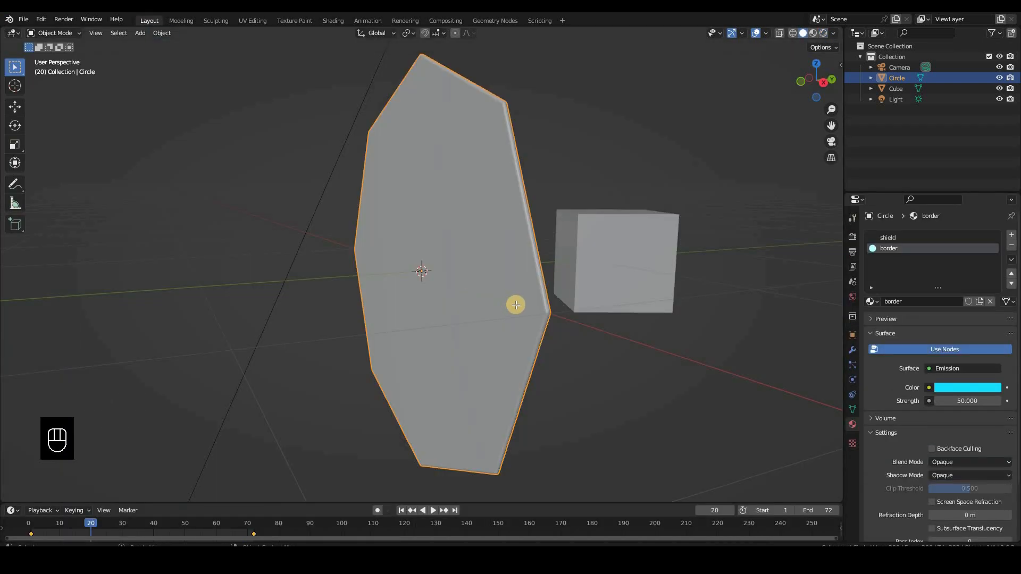
In Edit Mode, select all the shield's faces in front wireframe view and deselect the large flat faces, keeping only the rim selected
key("Tab")
middle_click_drag(523, 303, 520, 303)
key("a")
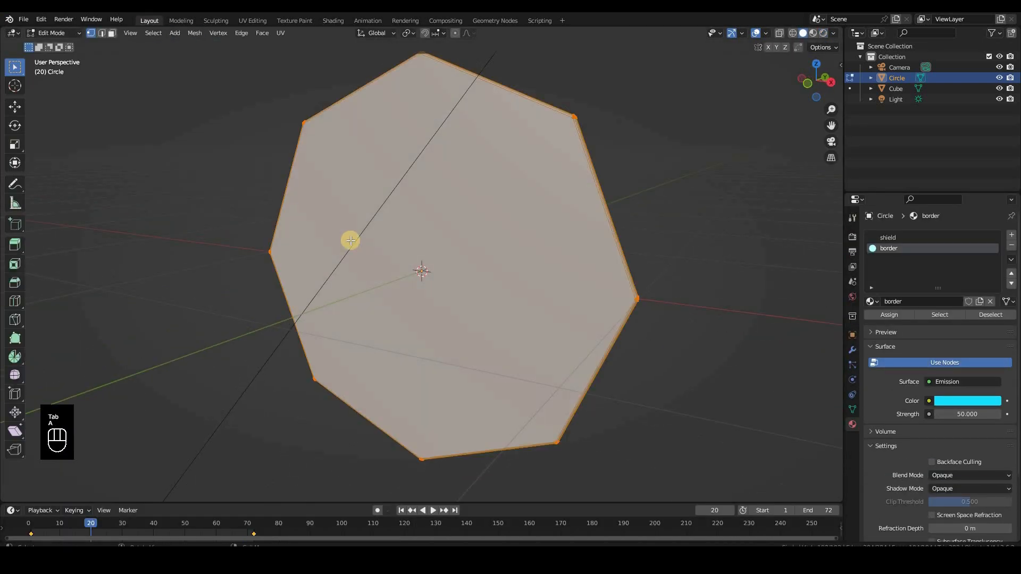
key("KP_1")
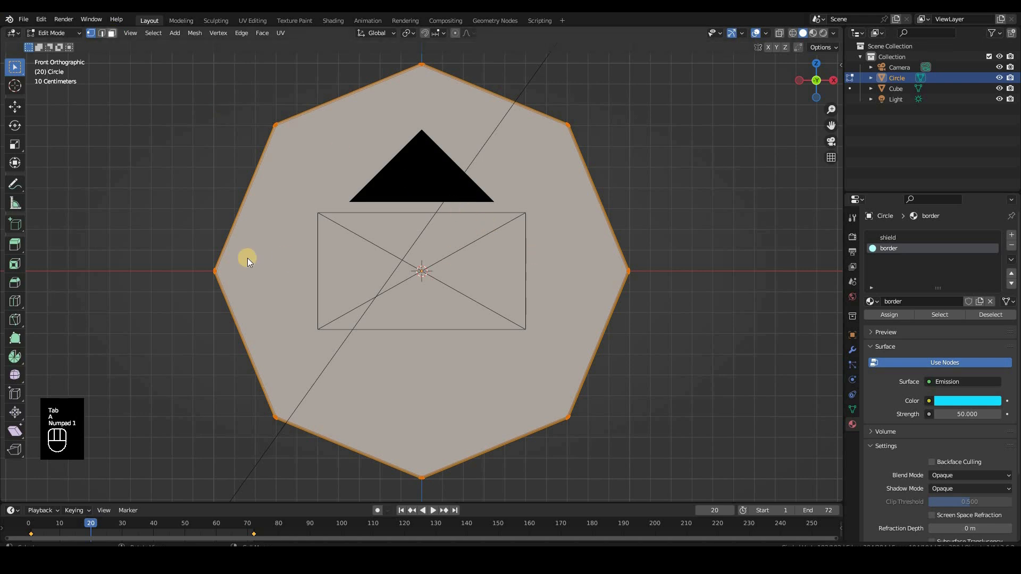
key("z")
left_click(419, 253)
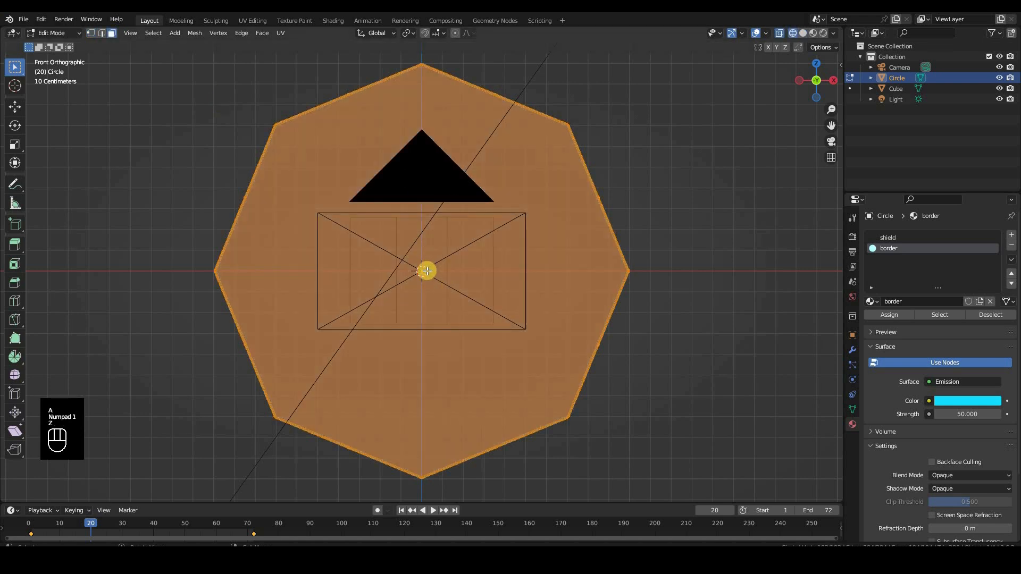
key("c")
middle_click(427, 271)
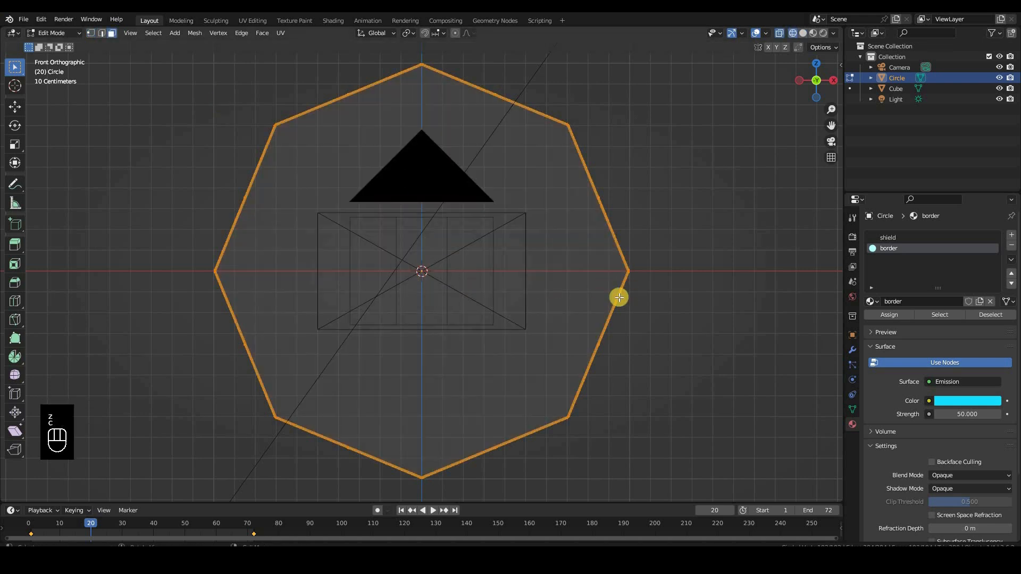
Return to solid shading and assign the border material to the selected rim faces
key("z")
left_click(576, 303)
middle_click_drag(554, 164, 561, 152)
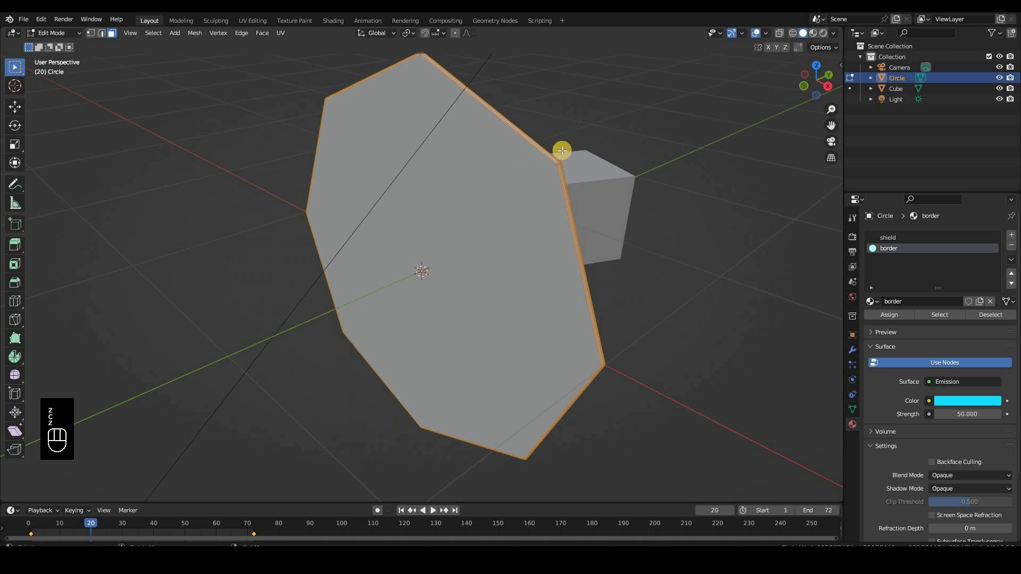
left_click(884, 316)
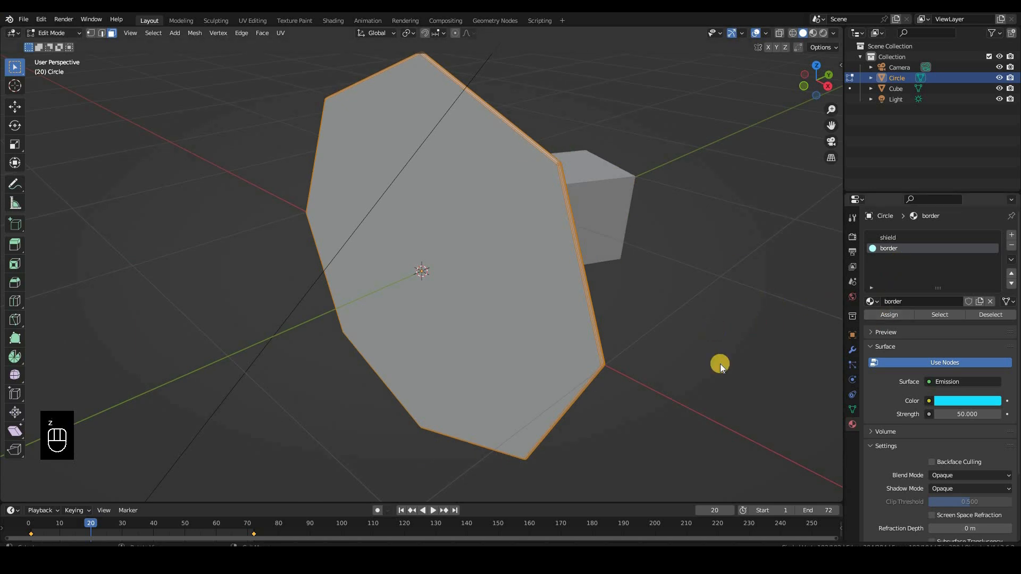
Return to Object Mode, show the shield in rendered shading and check its glowing border through the camera
key("Tab")
key("z")
left_click(606, 320)
scroll(660, 311, "down", 3)
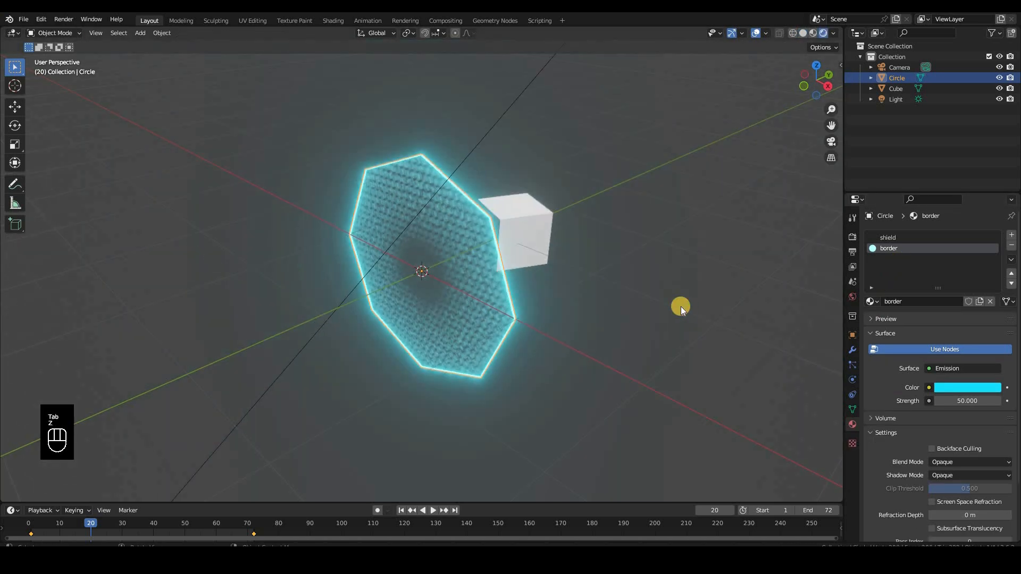
mouse_move(681, 306)
middle_mouse_down()
mouse_move(691, 307)
mouse_move(519, 289)
mouse_move(592, 303)
mouse_move(582, 303)
middle_mouse_up()
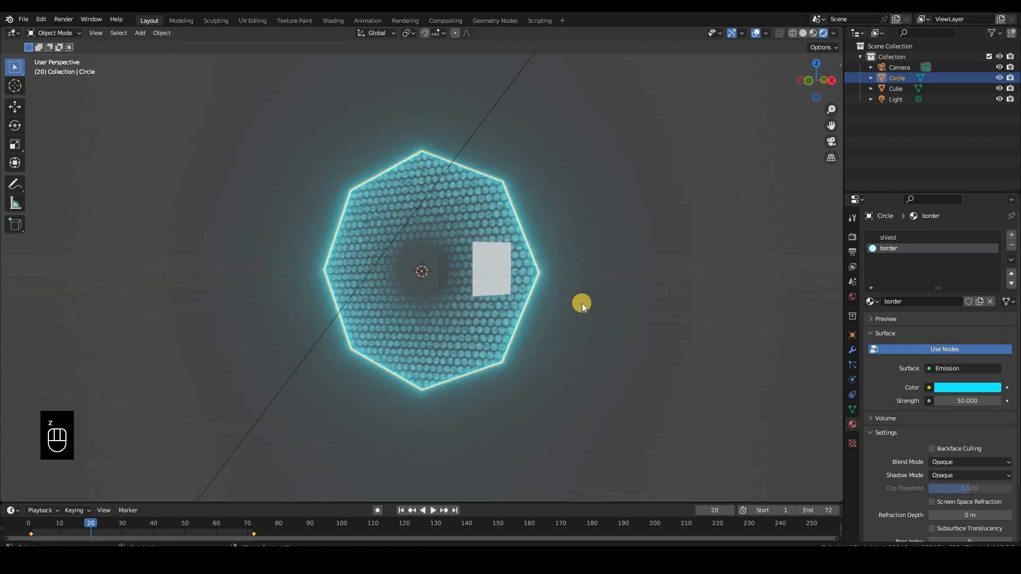
key("KP_0")
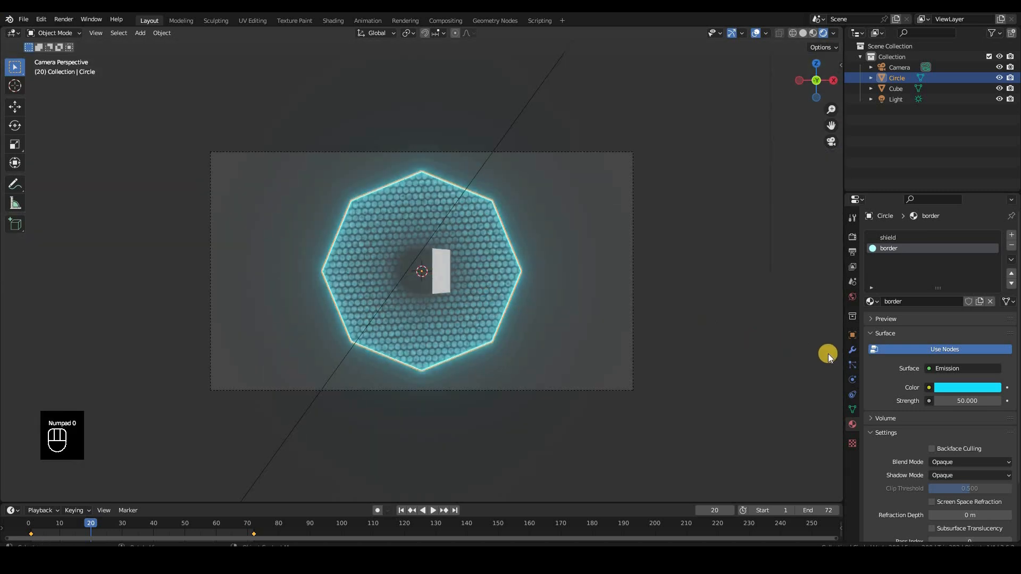
Add a Basis shape key and a second shape key to the shield mesh
left_click(852, 409)
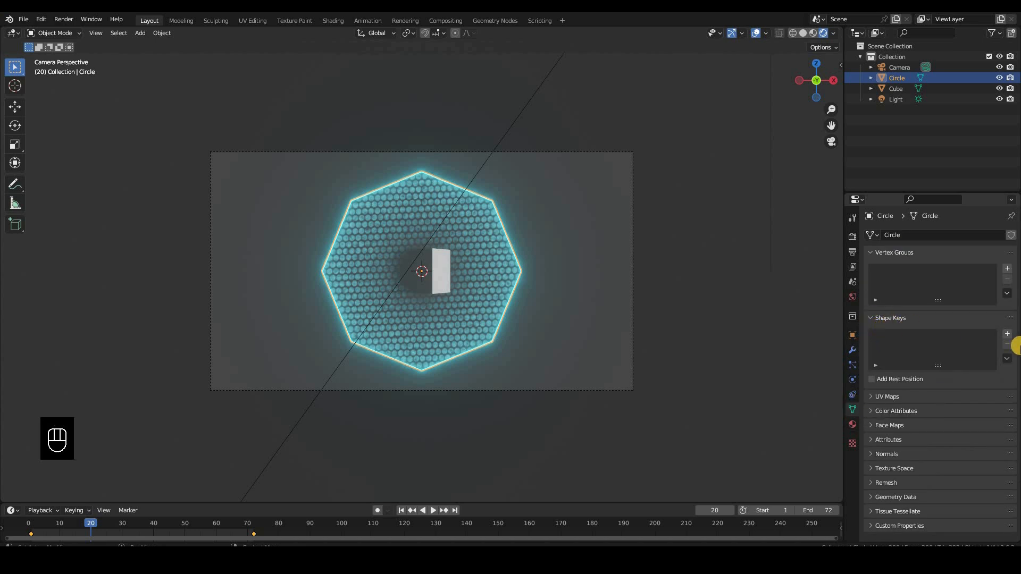
left_click(1008, 335)
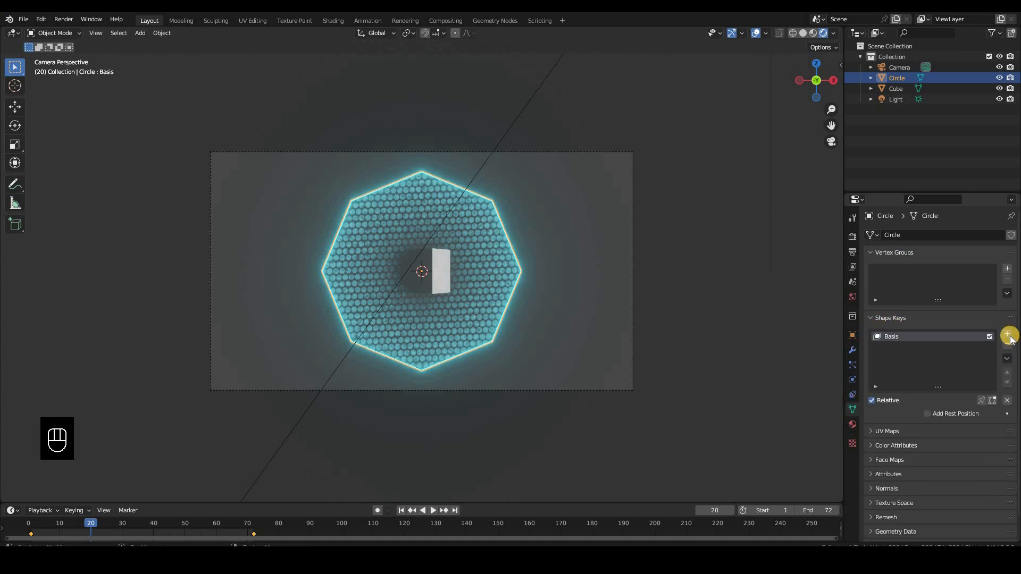
left_click(1008, 335)
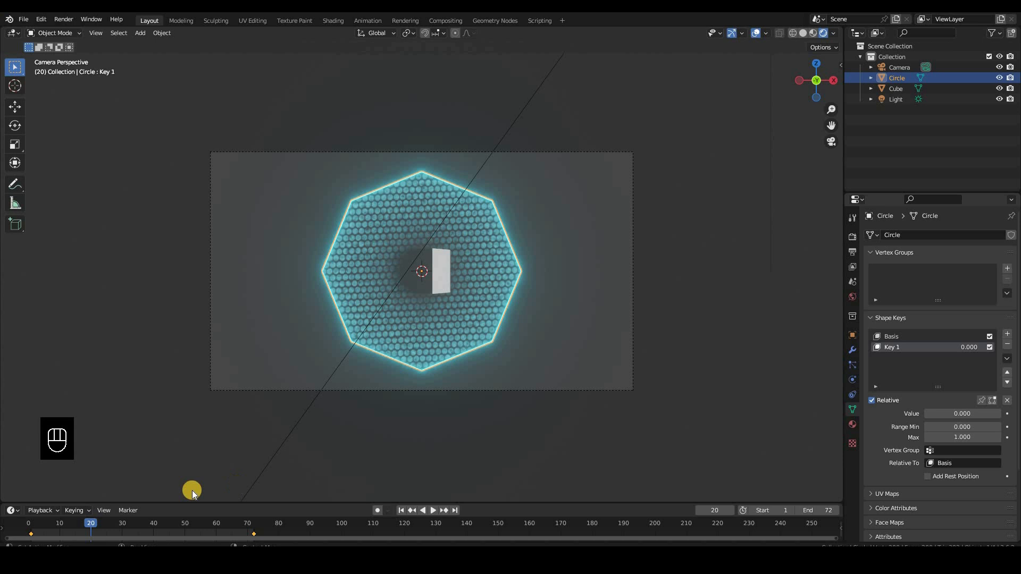
left_click_drag(267, 503, 260, 460)
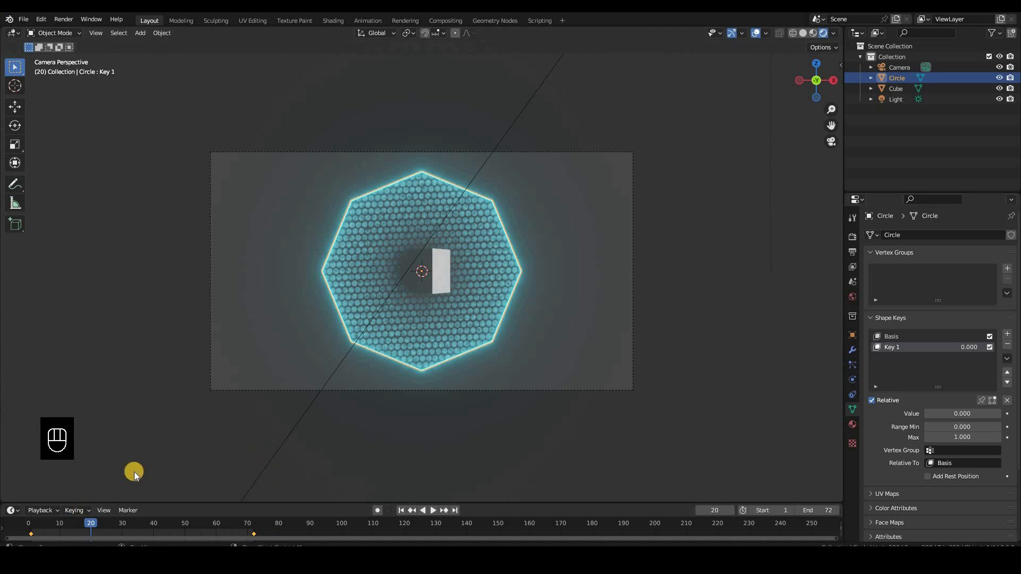
At frame 1, scale the shield's entire mesh down to nothing in Edit Mode for the Key 1 shape, and return to Object Mode
left_click(30, 484)
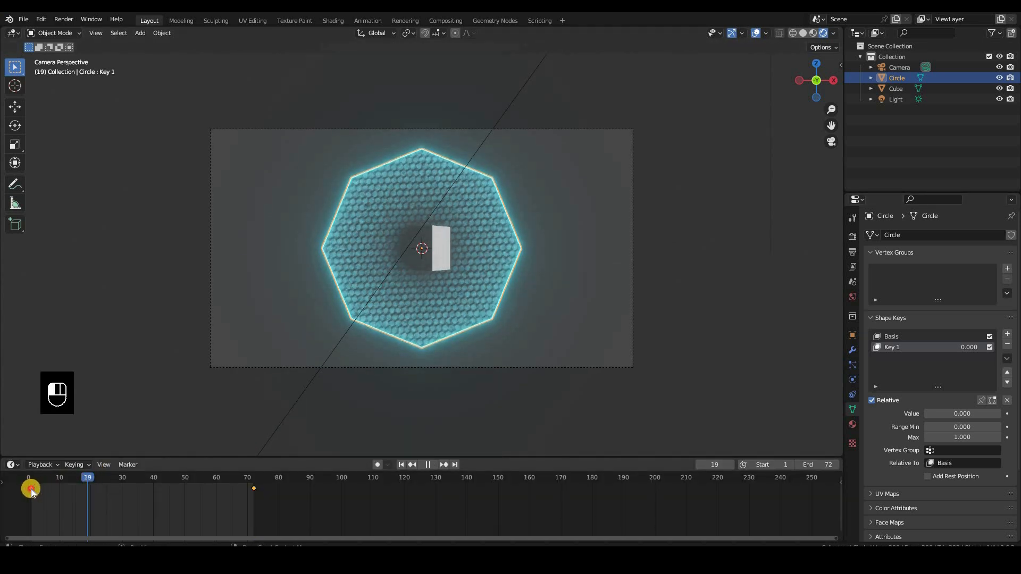
key("space")
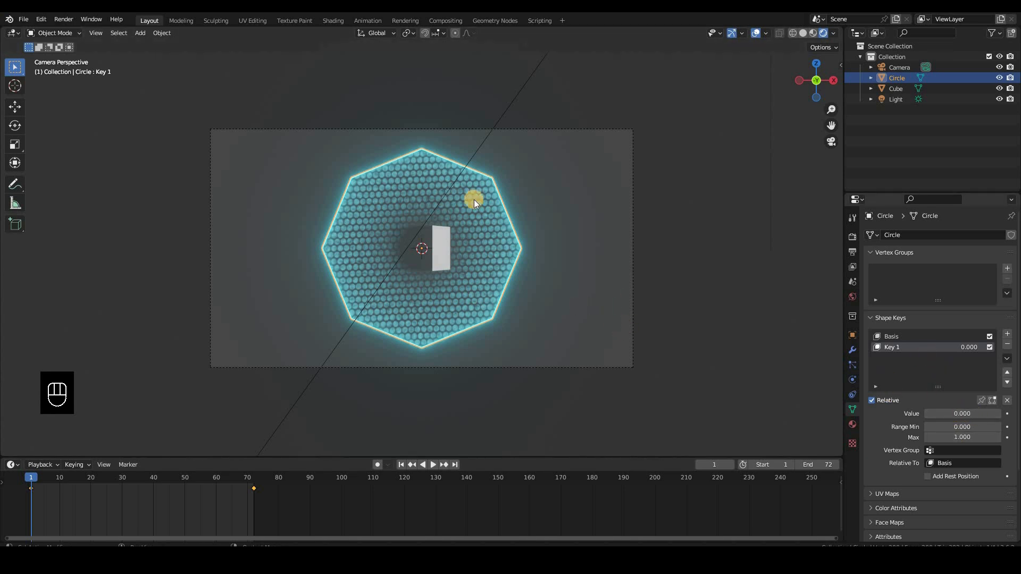
key("Tab")
key("a")
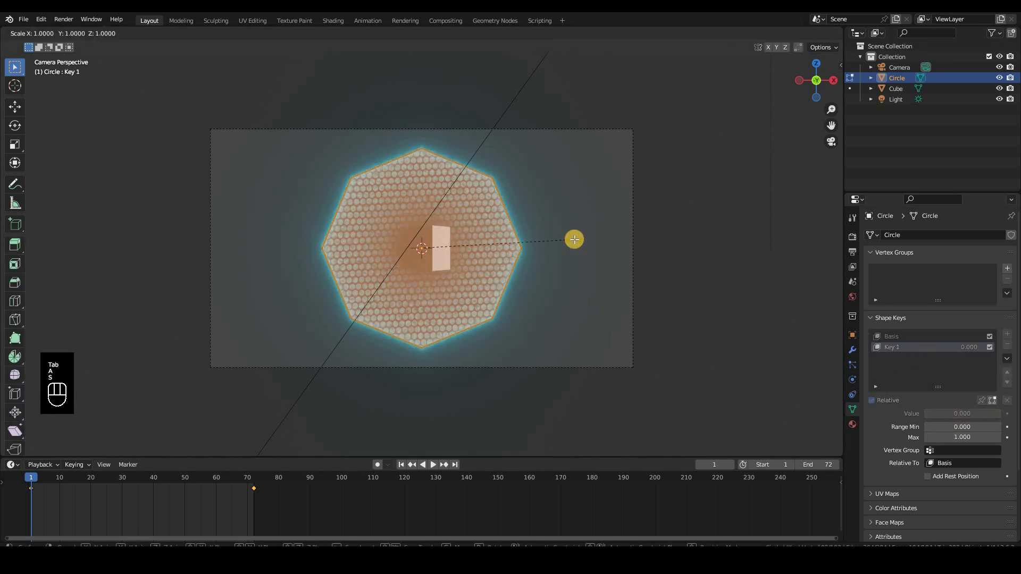
key("s")
left_click(574, 239)
key("Tab")
Keyframe the Key 1 shape key value at 1.000 on frame 1 and at 0.000 on frame 12
mouse_move(934, 416)
left_mouse_down()
mouse_move(463, 278)
mouse_move(539, 277)
left_mouse_up()
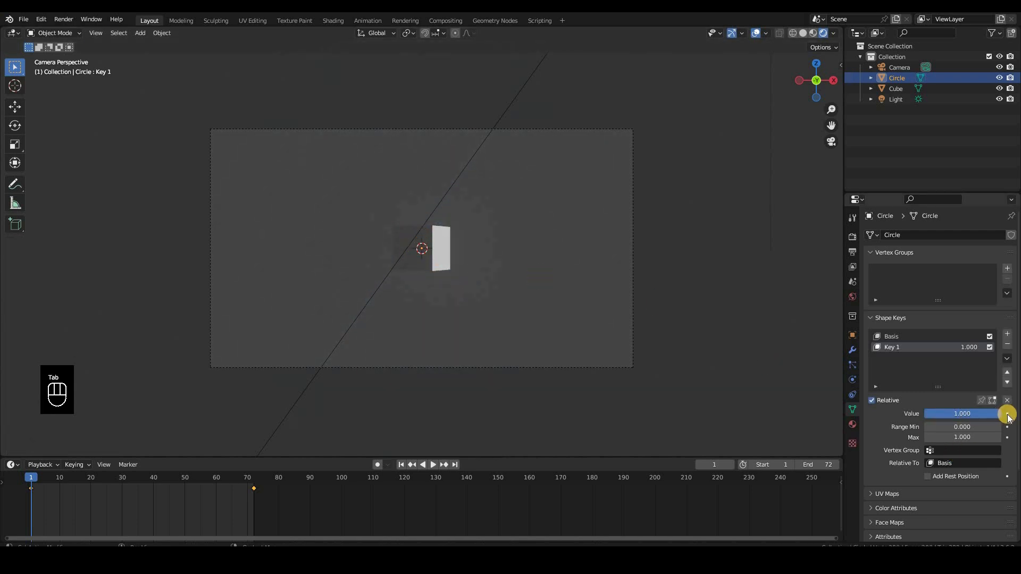
key("i")
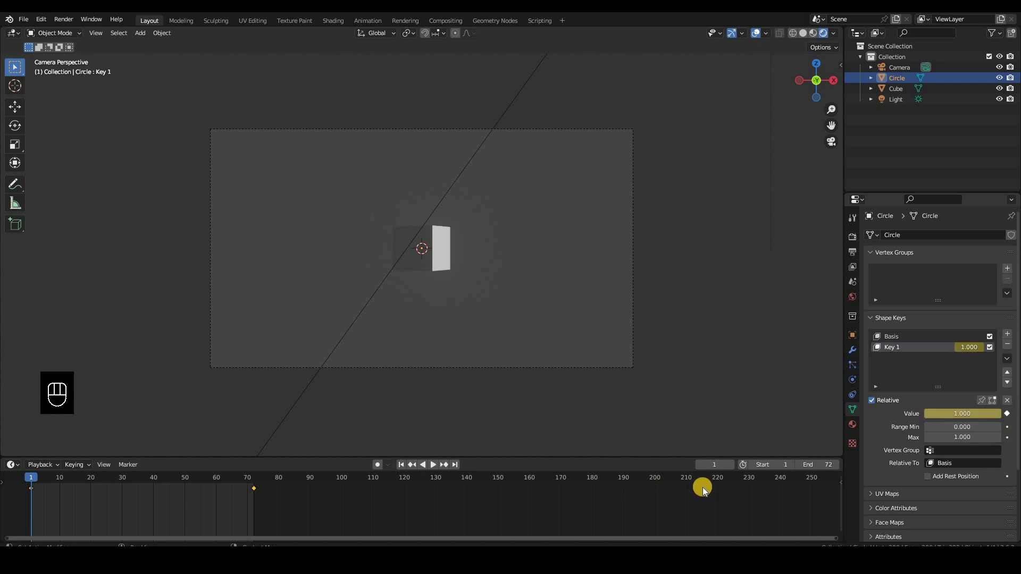
left_click(715, 467)
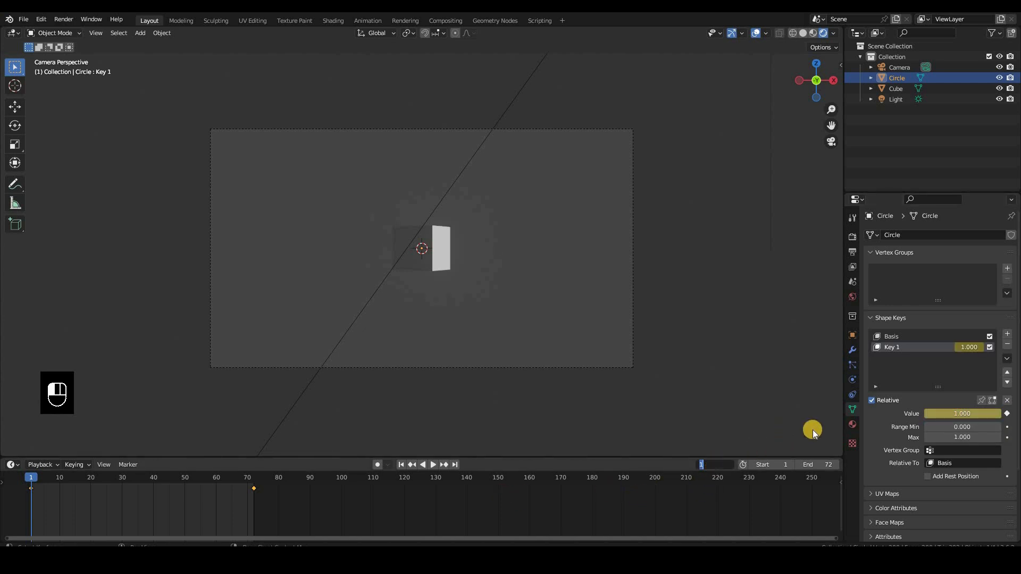
type("12")
key("Return")
mouse_move(981, 414)
left_mouse_down()
mouse_move(425, 283)
mouse_move(552, 278)
mouse_move(974, 411)
left_mouse_up()
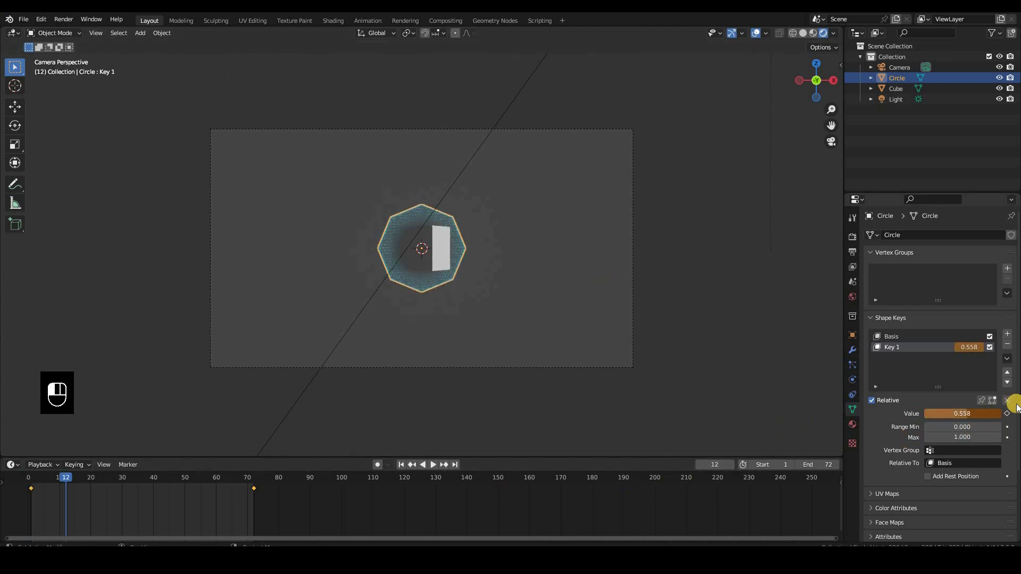
left_click(1005, 413)
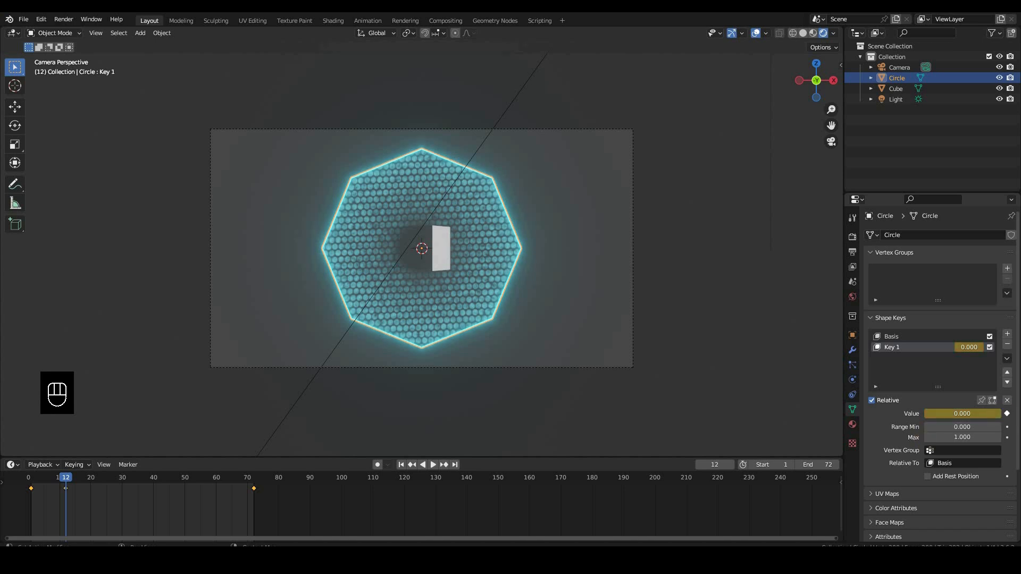
Set the interpolation mode of the shape key keyframes to Linear
right_click(69, 473)
mouse_move(90, 466)
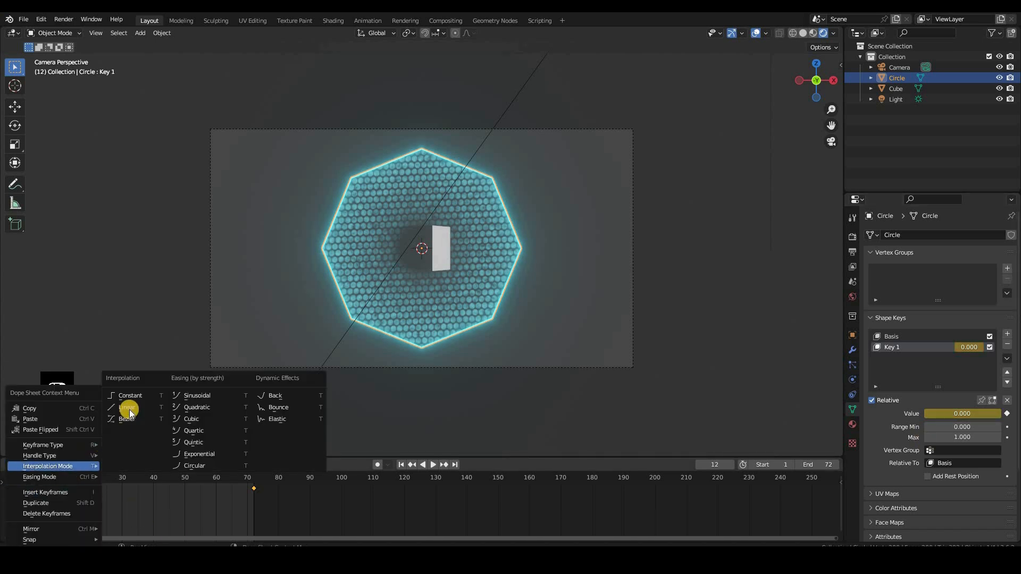
left_click(129, 410)
Play the animation from frame 1 to check how the shield expands to full size, and stop playback
left_click(31, 486)
key("space")
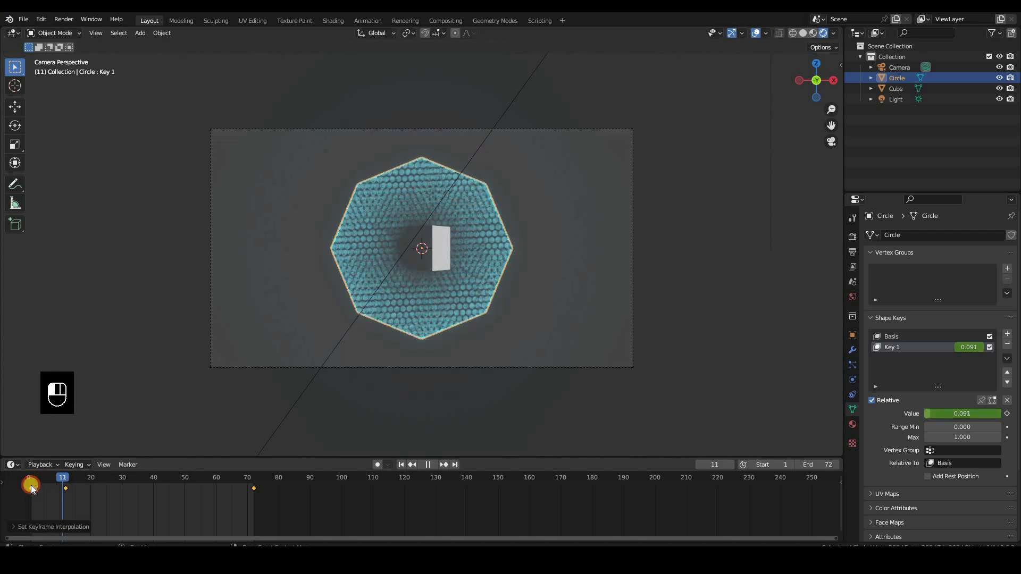
left_click(401, 464)
left_click(429, 464)
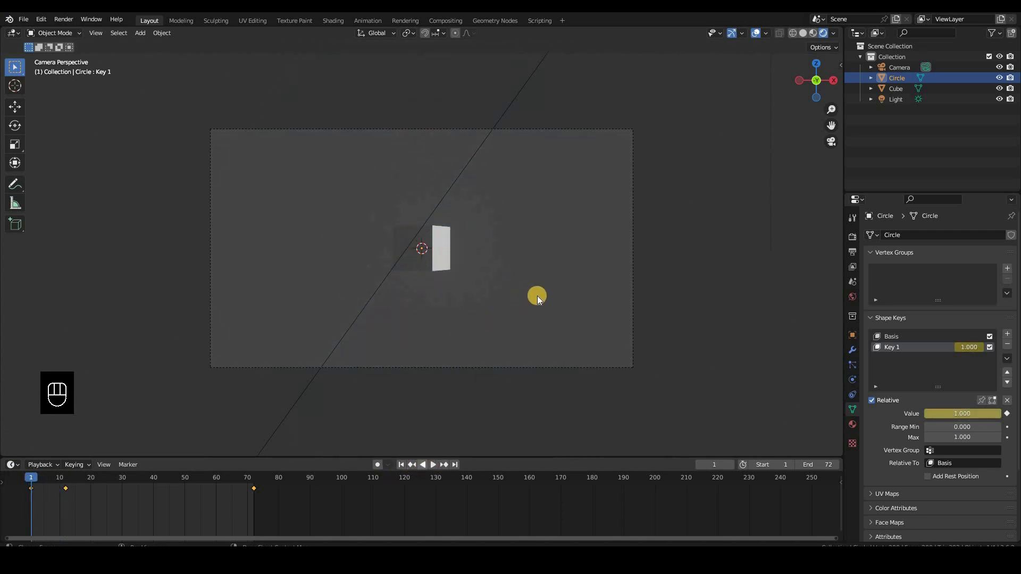
key("space")
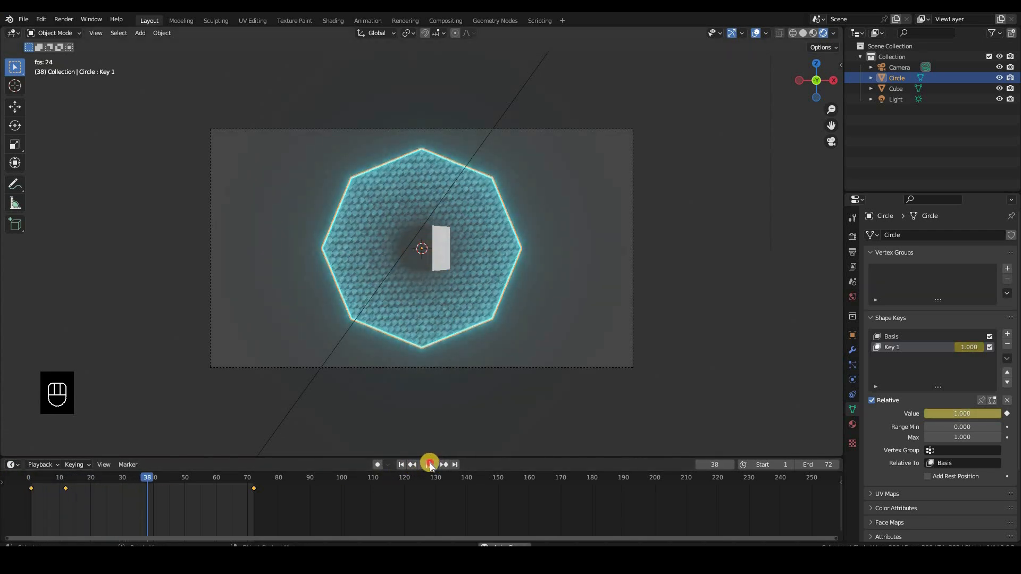
key("space")
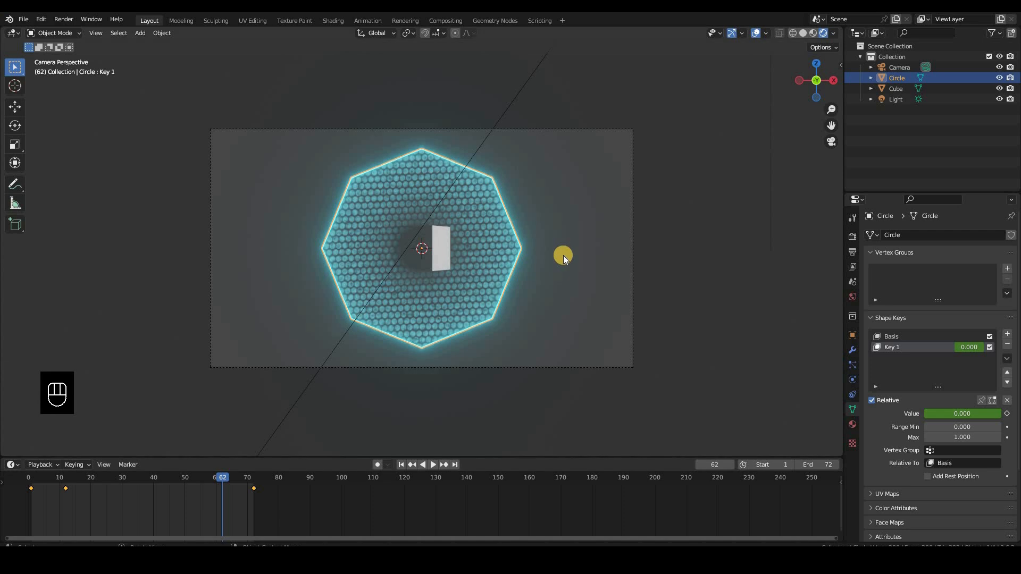